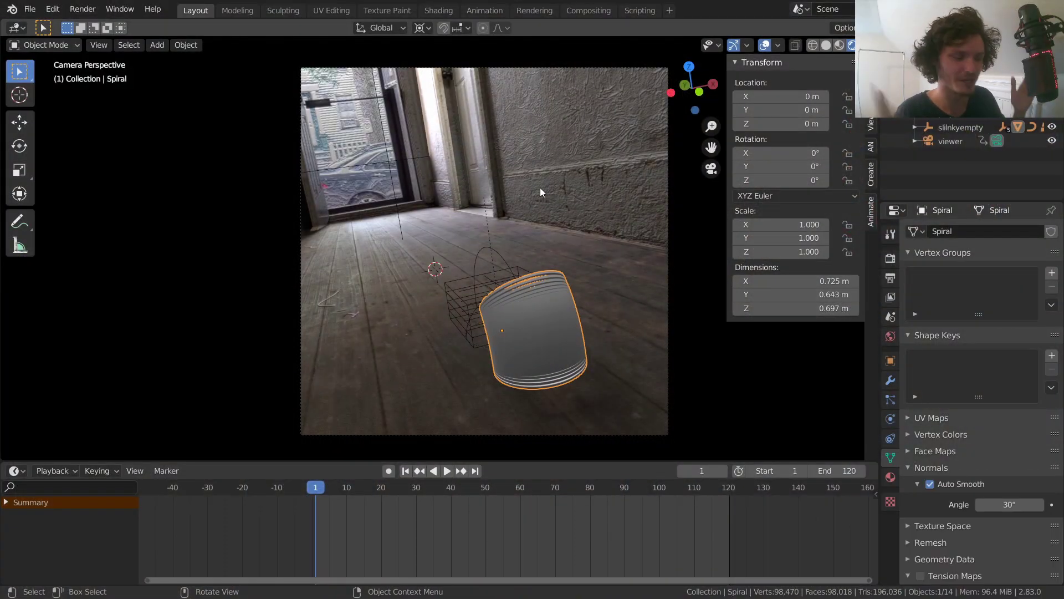
Play the slinky animation through the camera view from frame 1
{"action": "key", "text": "space"}
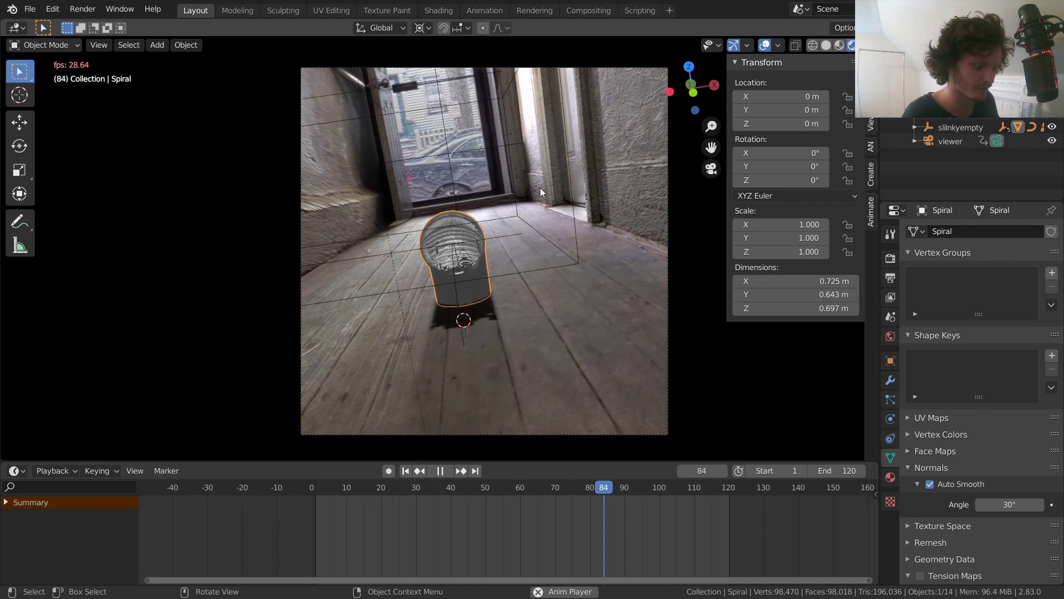
{"action": "key", "text": "space"}
{"action": "key", "text": "shift+Left"}
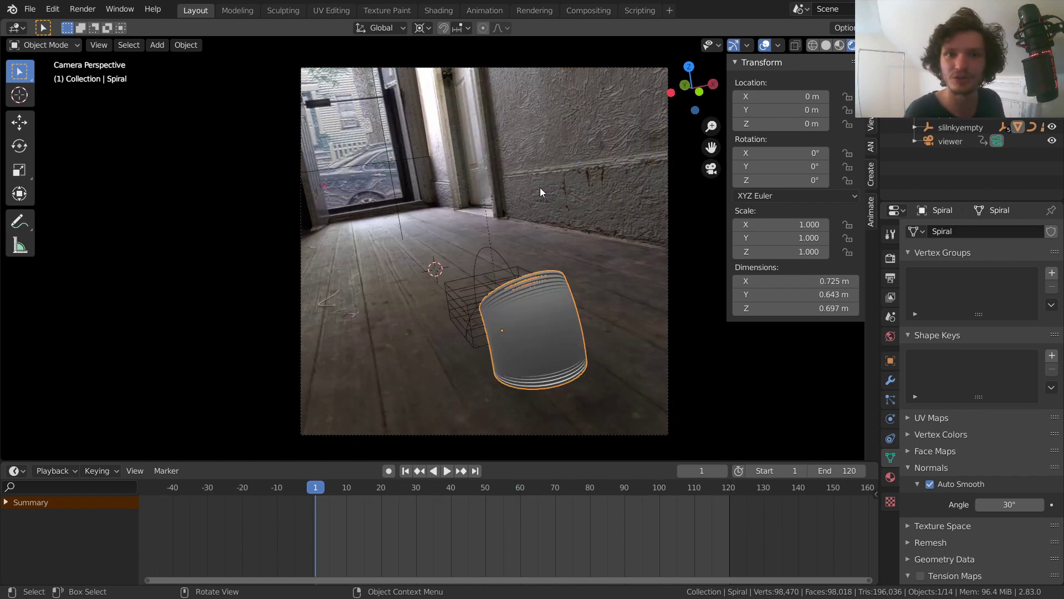
{"action": "key", "text": "space"}
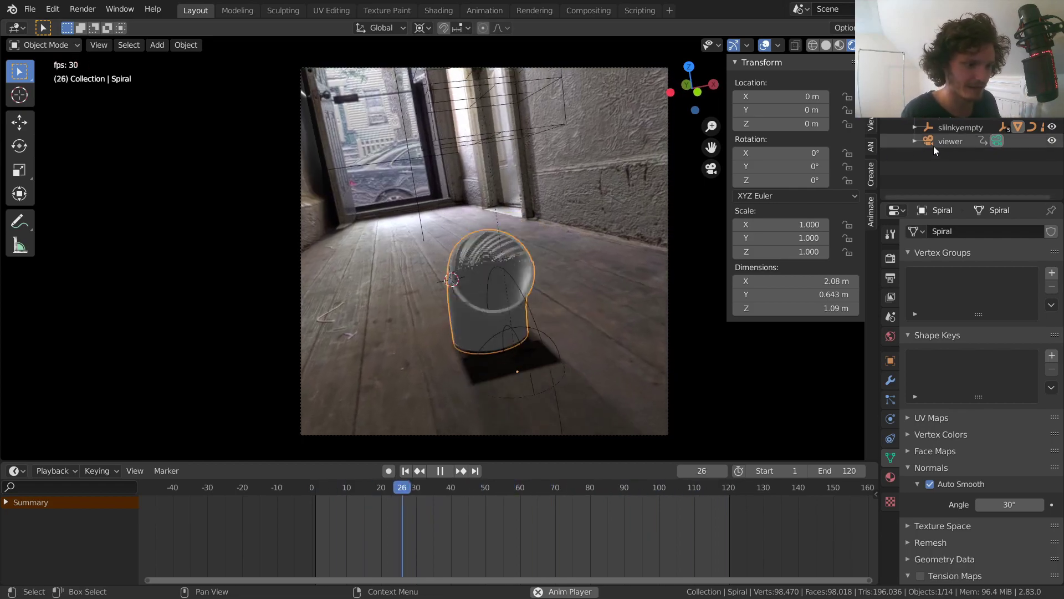
Select the viewer camera, check its position at the last frame, and play its movement from outside the camera view
{"action": "left_click", "coordinate": [933, 140]}
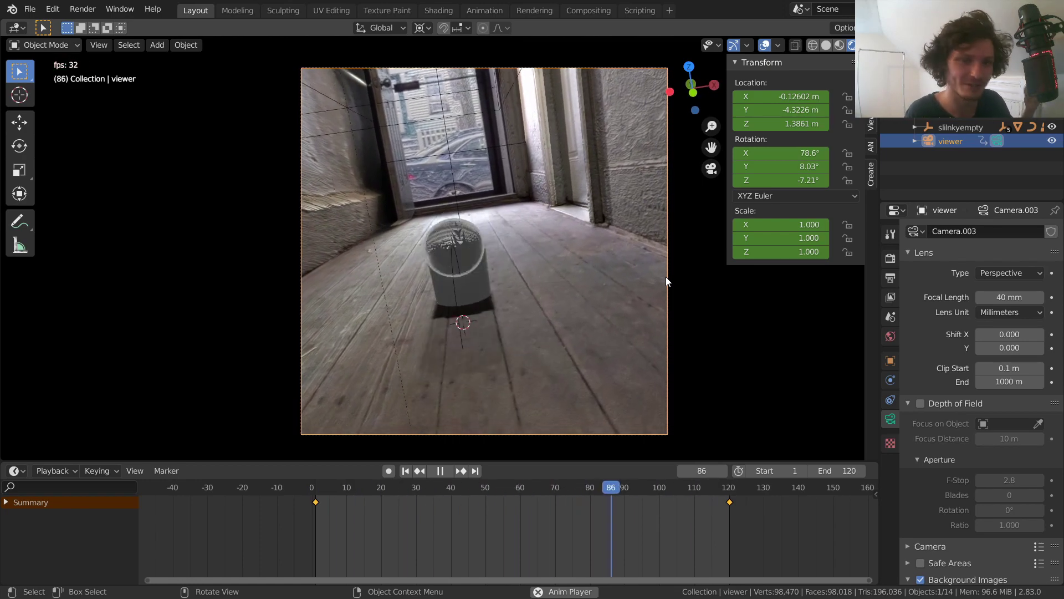
{"action": "left_click_drag", "start_coordinate": [408, 490], "coordinate": [320, 492]}
{"action": "key", "text": "shift+Right"}
{"action": "key", "text": "KP_0"}
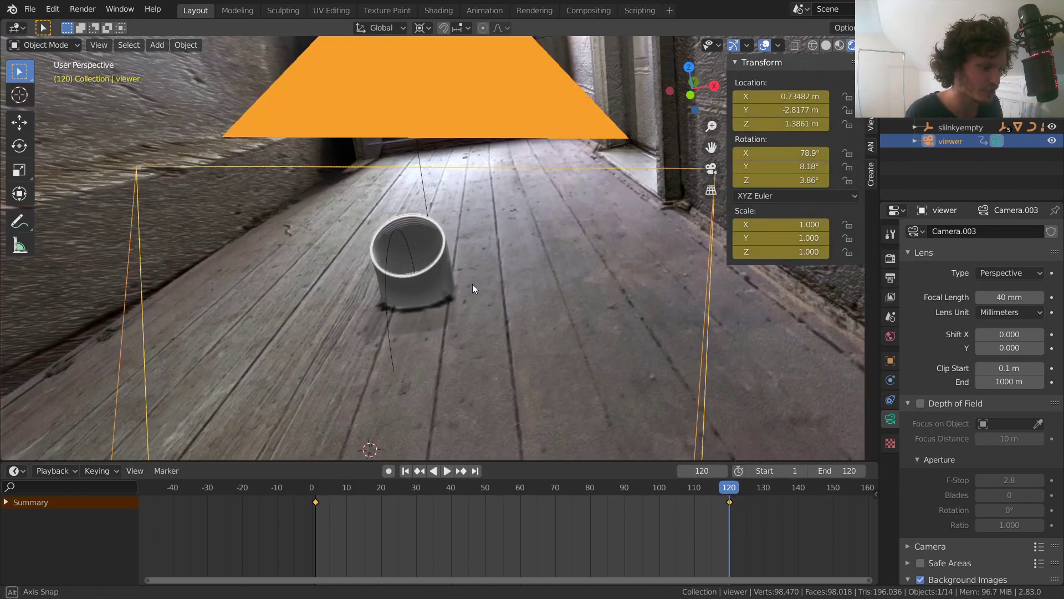
{"action": "key", "text": "shift+Left"}
{"action": "key", "text": "space"}
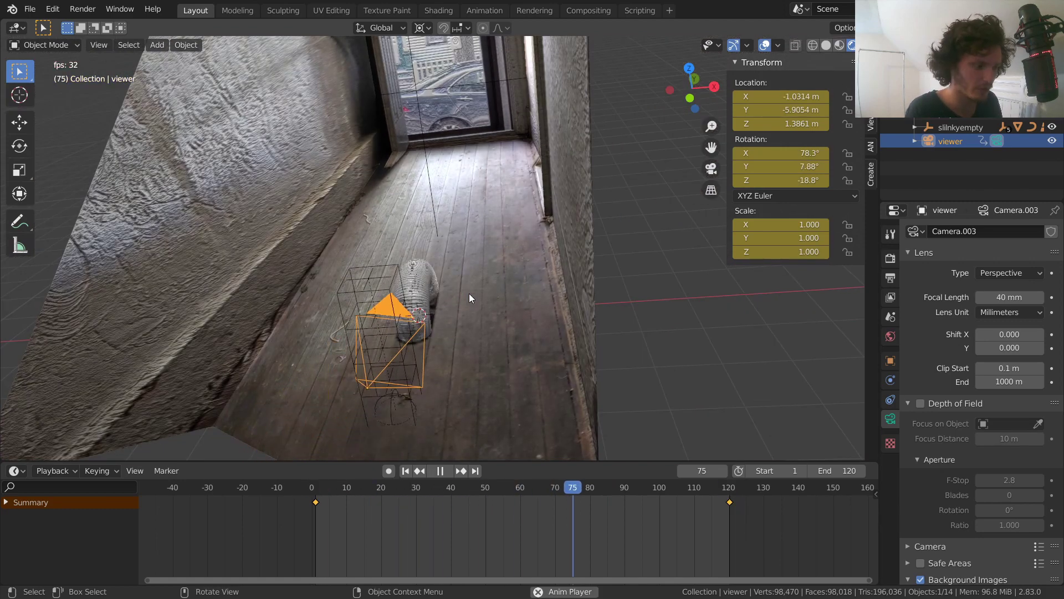
Return to the camera view and play the animation through it, ending at frame 1
{"action": "key", "text": "Escape"}
{"action": "left_click", "coordinate": [716, 172]}
{"action": "key", "text": "space"}
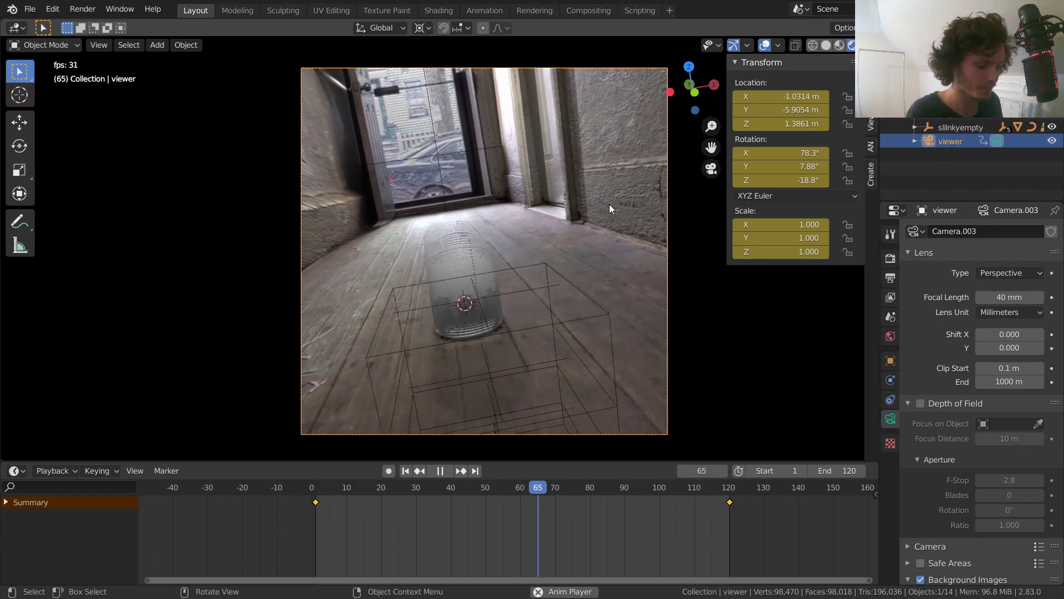
{"action": "key", "text": "Escape"}
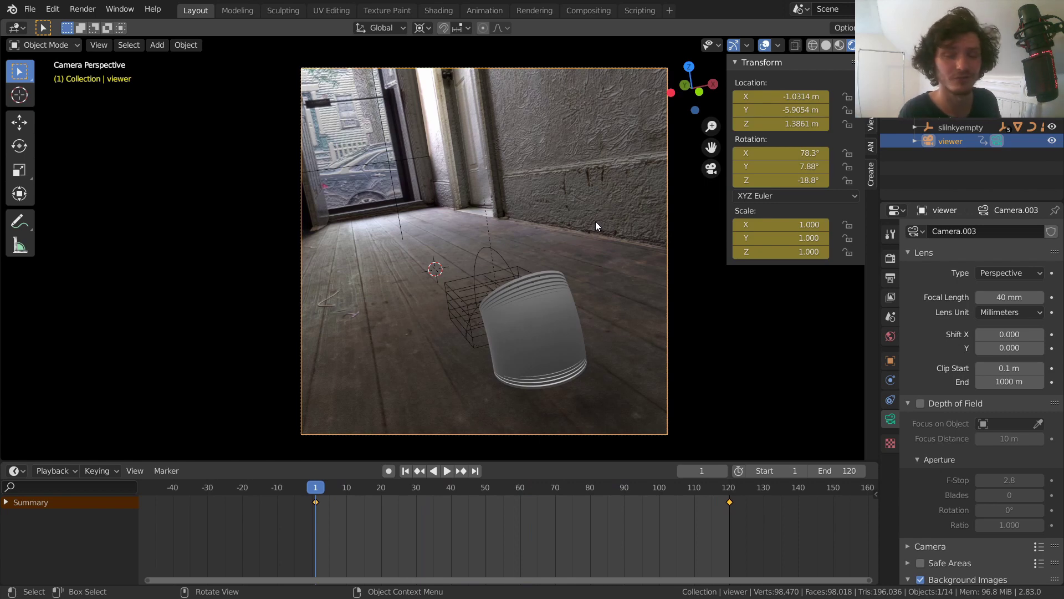
Switch the timeline area to the Graph Editor, enlarge it, and frame all of the camera's animation curves
{"action": "left_click", "coordinate": [22, 471]}
{"action": "left_click", "coordinate": [188, 365]}
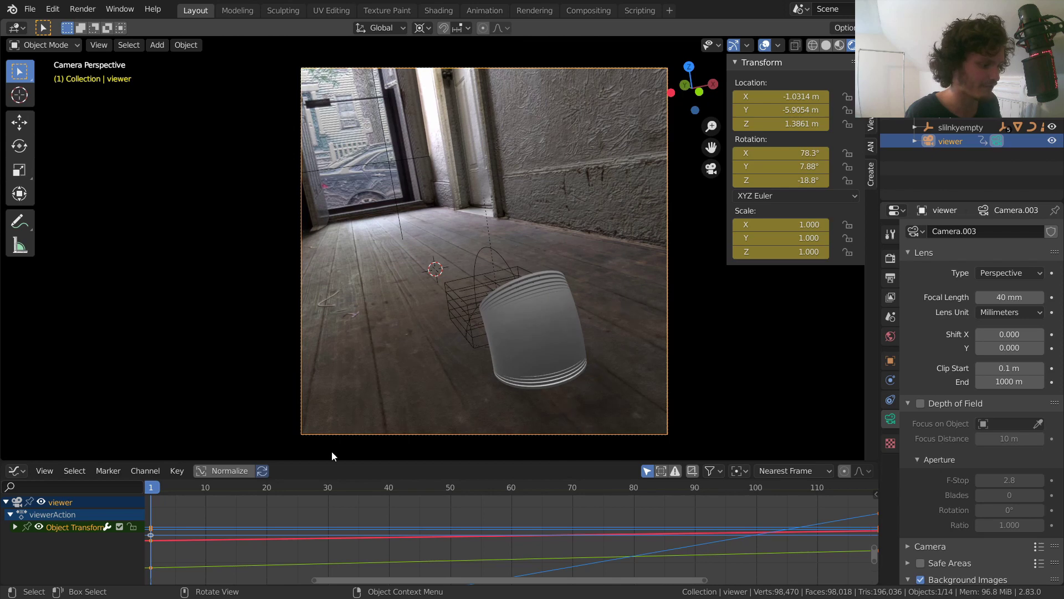
{"action": "left_click_drag", "start_coordinate": [335, 462], "coordinate": [333, 354]}
{"action": "key", "text": "Home"}
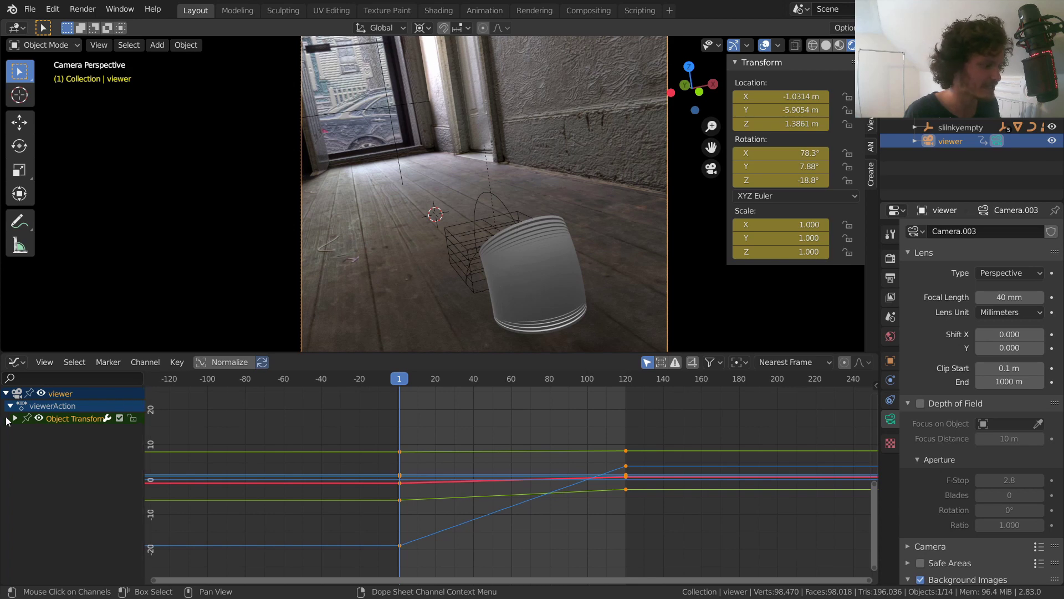
Add a Noise modifier to the viewer camera's X Euler Rotation curve
{"action": "left_click", "coordinate": [62, 468]}
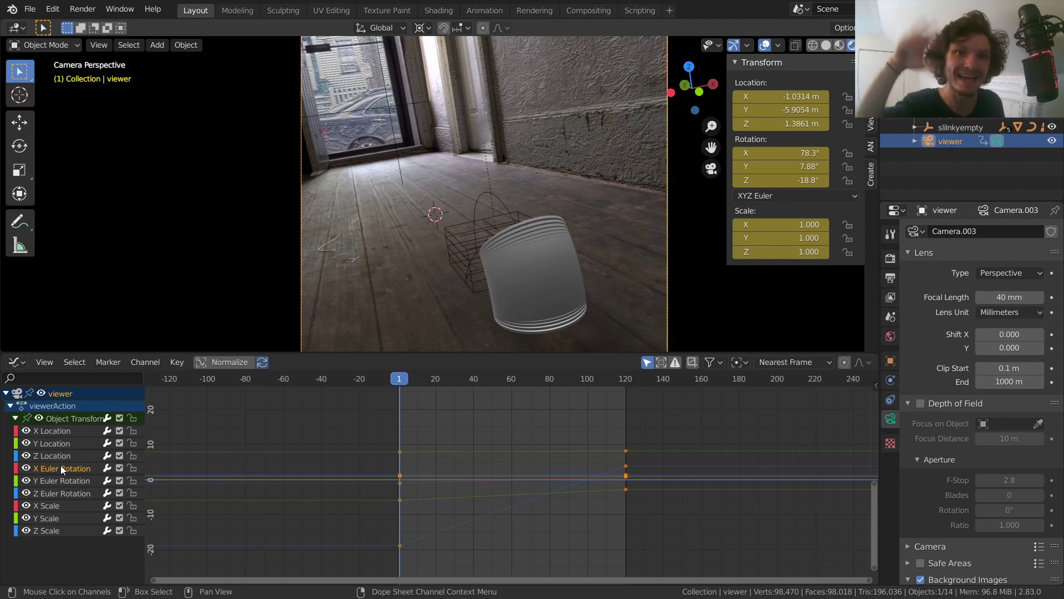
{"action": "mouse_move", "coordinate": [778, 161]}
{"action": "left_mouse_down"}
{"action": "mouse_move", "coordinate": [720, 160]}
{"action": "mouse_move", "coordinate": [798, 161]}
{"action": "mouse_move", "coordinate": [770, 160]}
{"action": "mouse_move", "coordinate": [776, 182]}
{"action": "mouse_move", "coordinate": [792, 183]}
{"action": "mouse_move", "coordinate": [781, 157]}
{"action": "mouse_move", "coordinate": [793, 156]}
{"action": "left_mouse_up"}
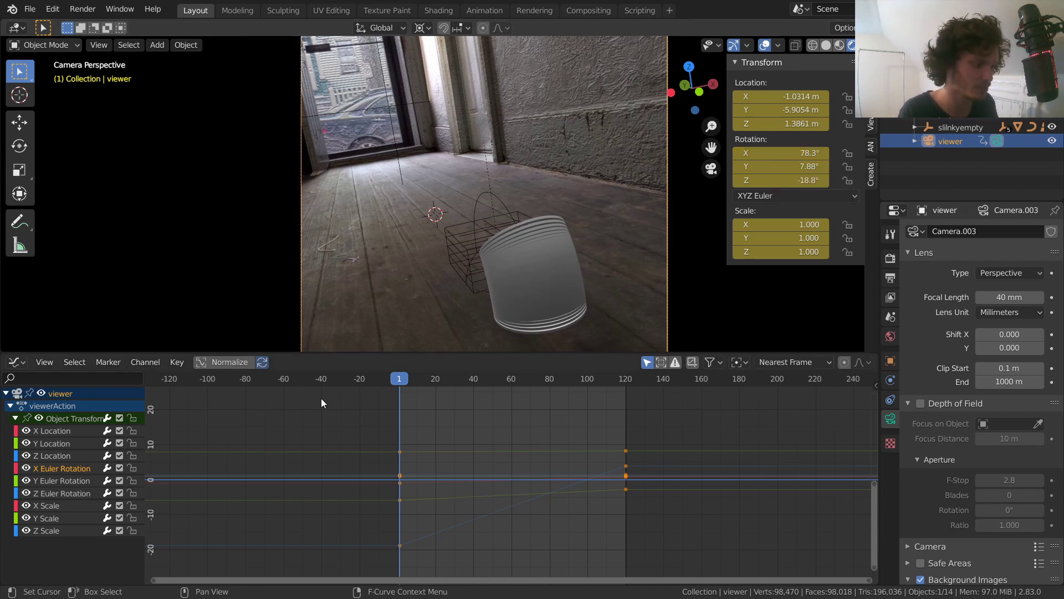
{"action": "scroll", "coordinate": [465, 457], "scroll_direction": "down", "scroll_amount": 3}
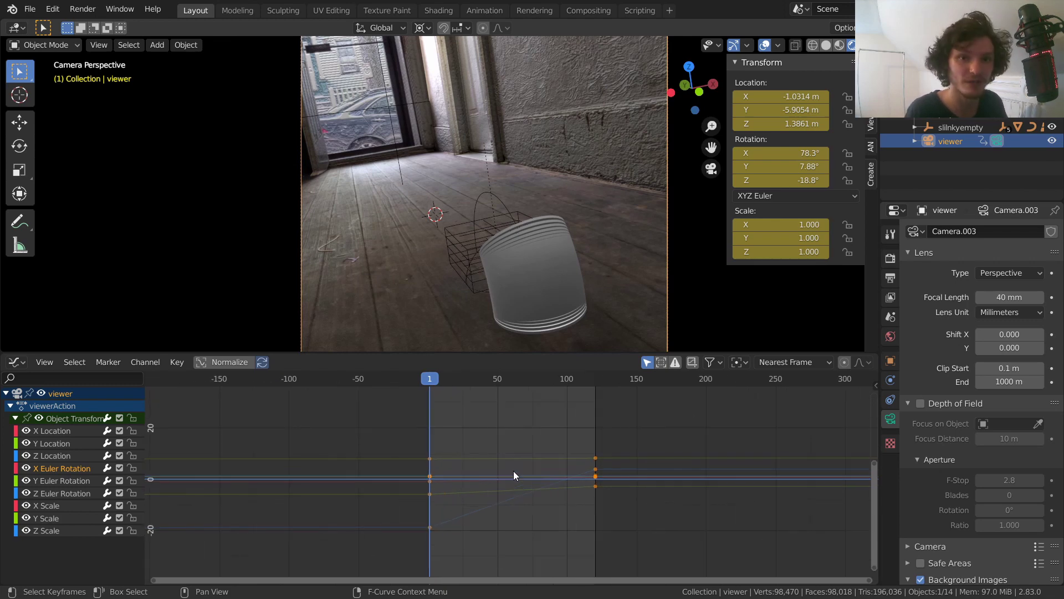
{"action": "key", "text": "n"}
{"action": "left_click", "coordinate": [873, 424]}
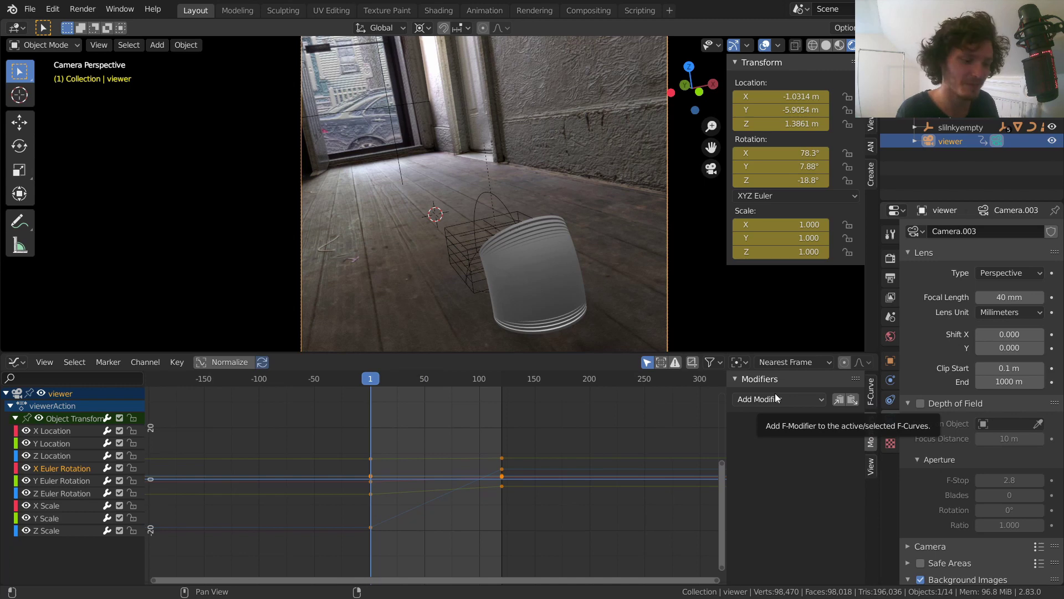
{"action": "left_click", "coordinate": [774, 394]}
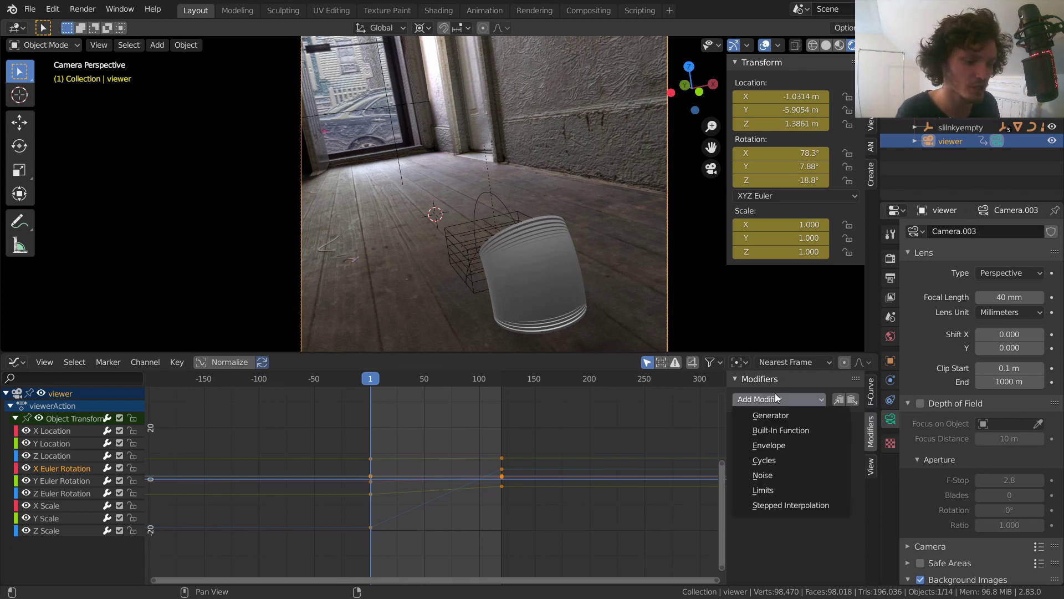
{"action": "left_click", "coordinate": [768, 474]}
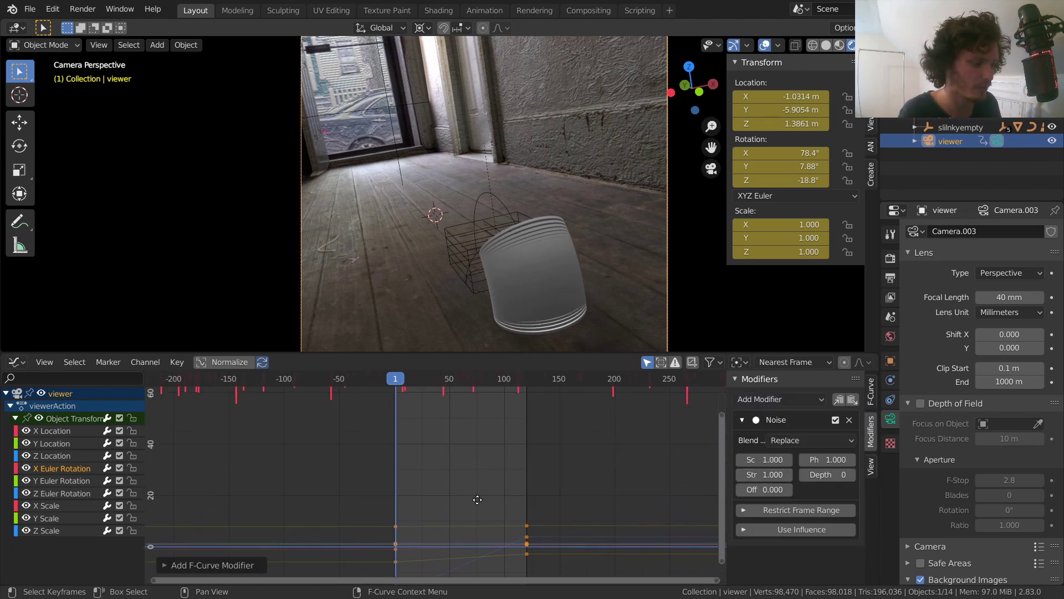
Examine the noisy X rotation curve and play the animation to review the camera shake
{"action": "key", "text": "Home"}
{"action": "key", "text": "space"}
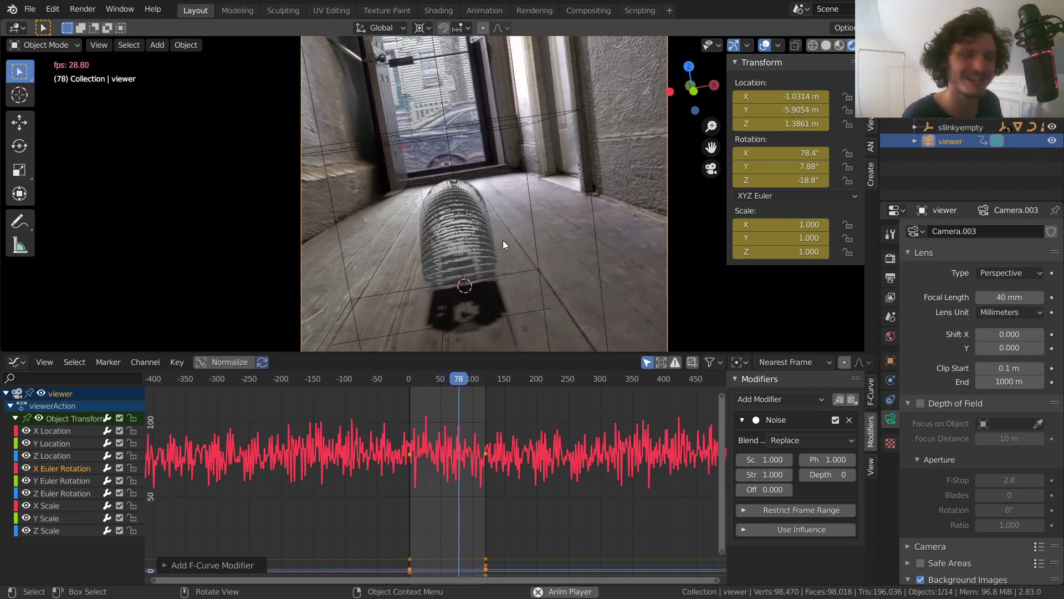
{"action": "key", "text": "space"}
{"action": "key", "text": "shift+Left"}
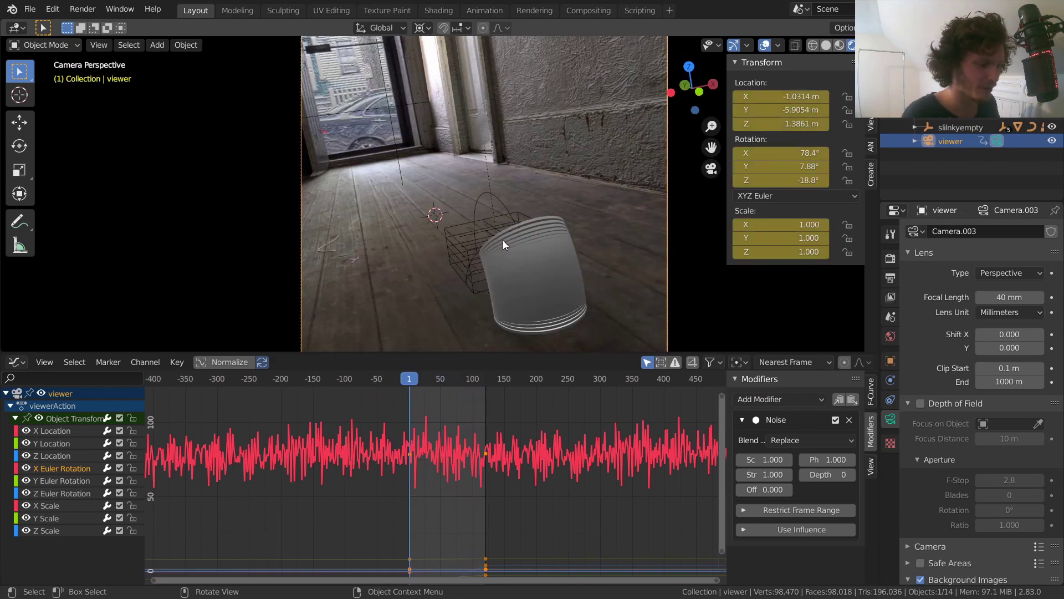
{"action": "scroll", "coordinate": [478, 474], "scroll_direction": "up", "scroll_amount": 4}
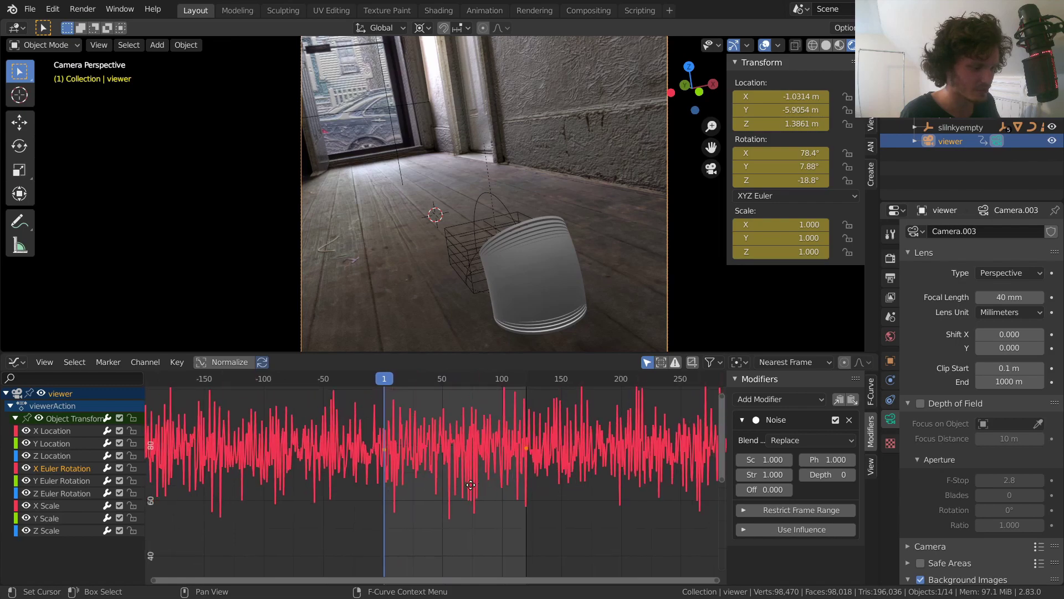
{"action": "key", "text": "space"}
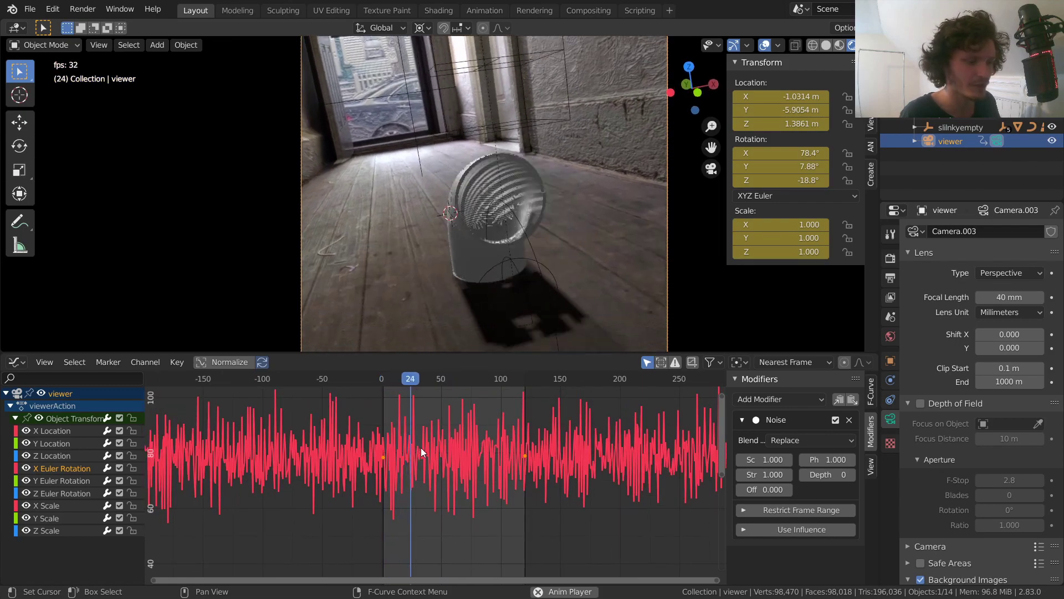
{"action": "key", "text": "space"}
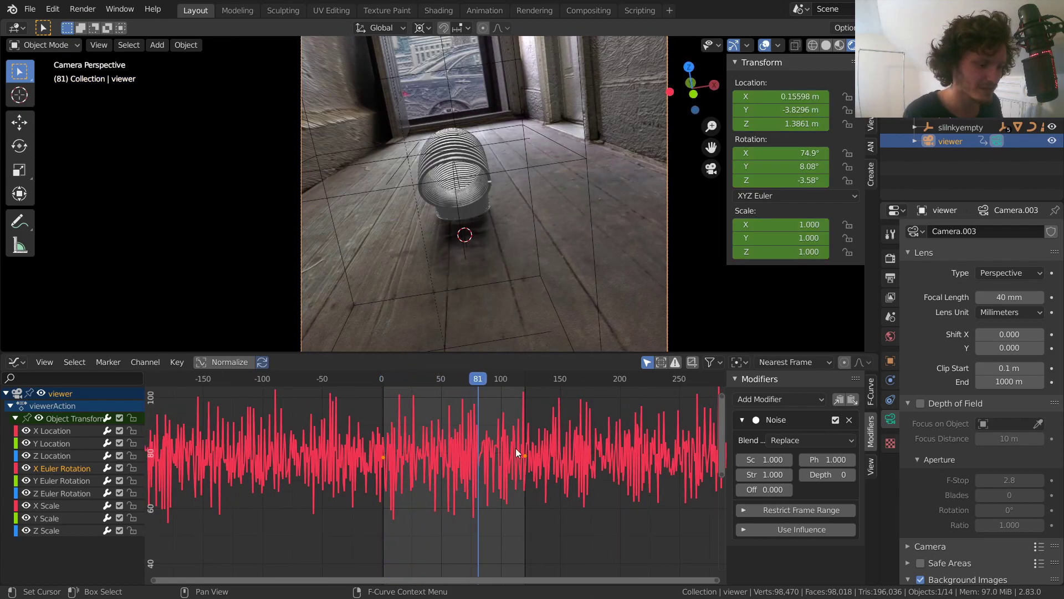
Raise the noise scale to 4.77, then to 5.86, playing the animation to judge each shake speed
{"action": "left_click_drag", "start_coordinate": [753, 459], "coordinate": [805, 459]}
{"action": "key", "text": "space"}
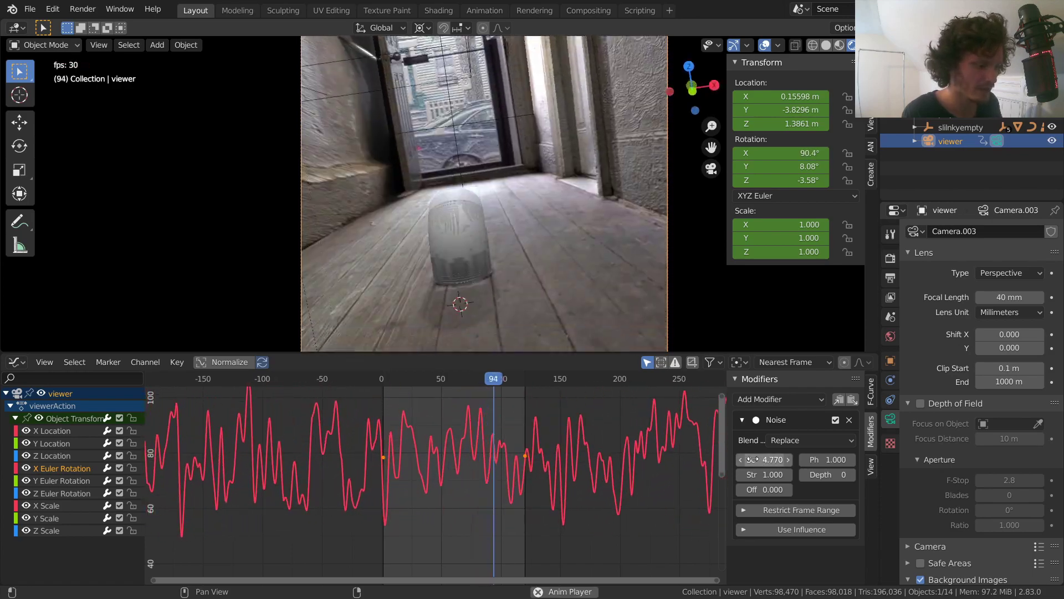
{"action": "key", "text": "space"}
{"action": "left_click_drag", "start_coordinate": [751, 450], "coordinate": [759, 451]}
{"action": "key", "text": "space"}
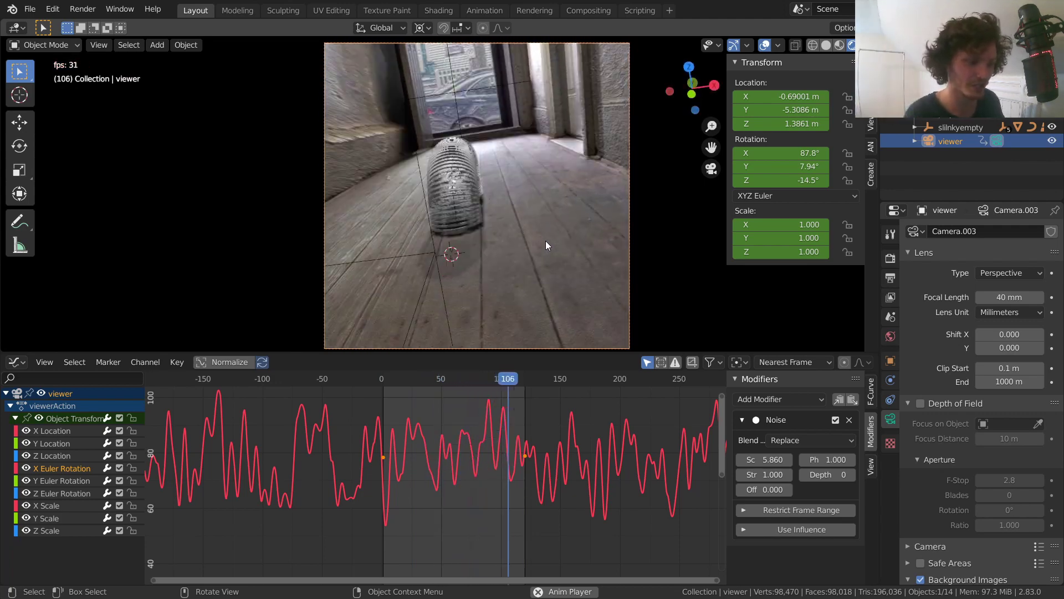
{"action": "key", "text": "space"}
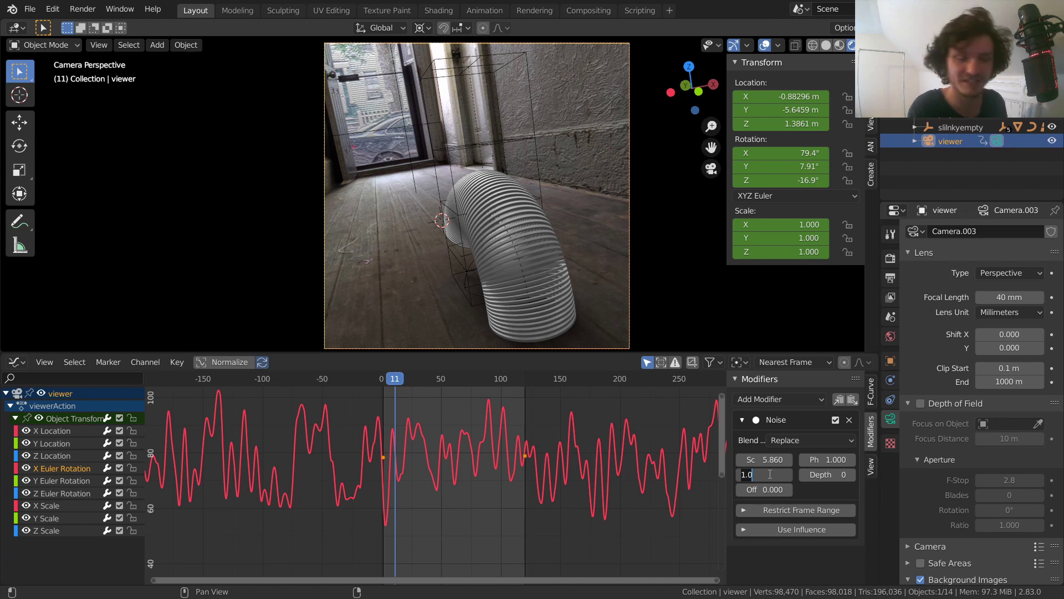
Set the noise strength to 0.1 and the scale to 7, and play the animation to check the shake
{"action": "key", "text": "Return"}
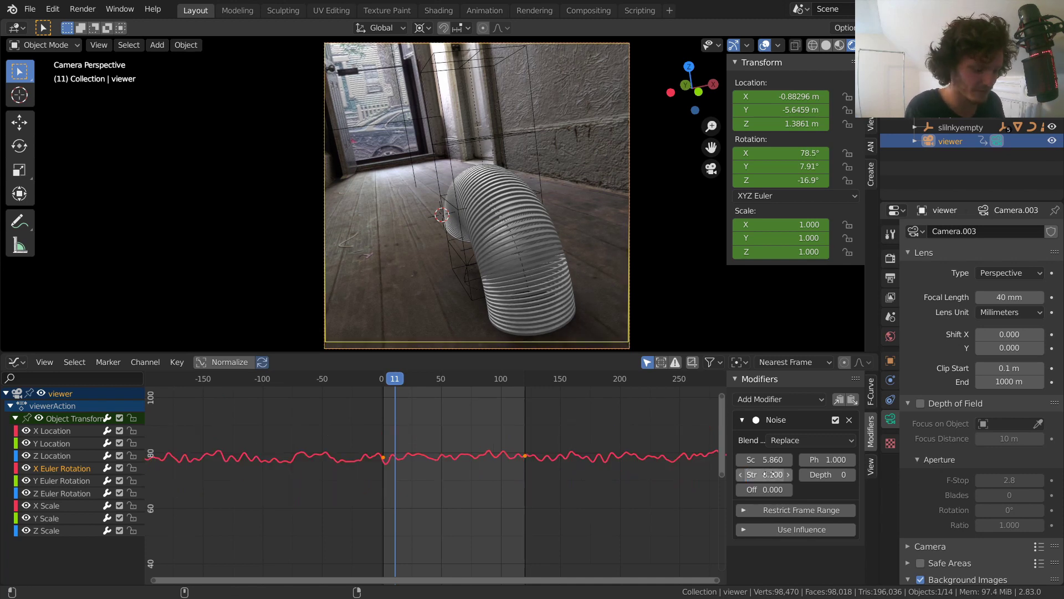
{"action": "key", "text": "shift+Left"}
{"action": "key", "text": "space"}
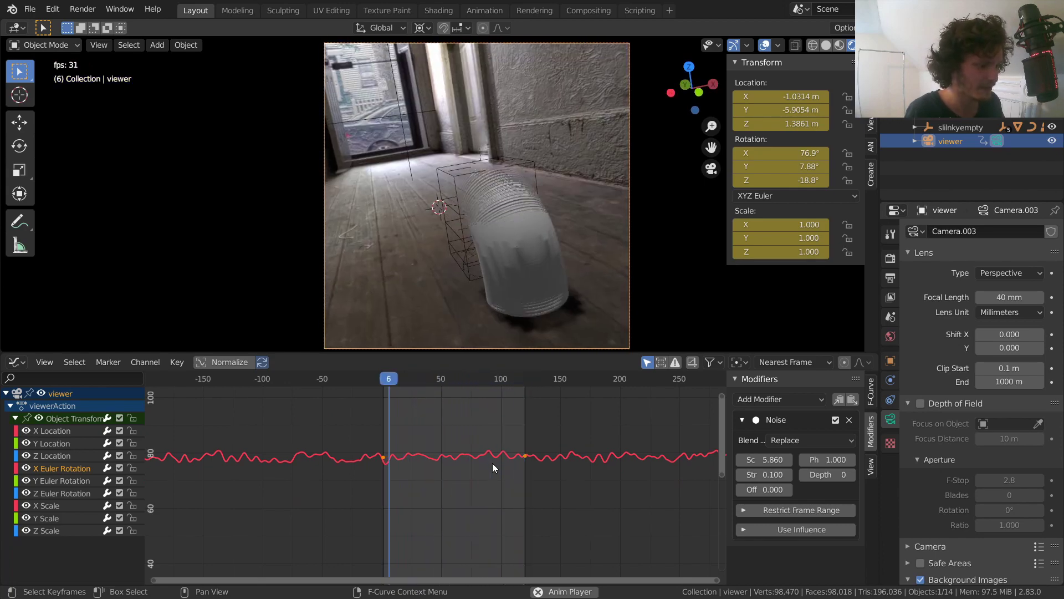
{"action": "key", "text": "space"}
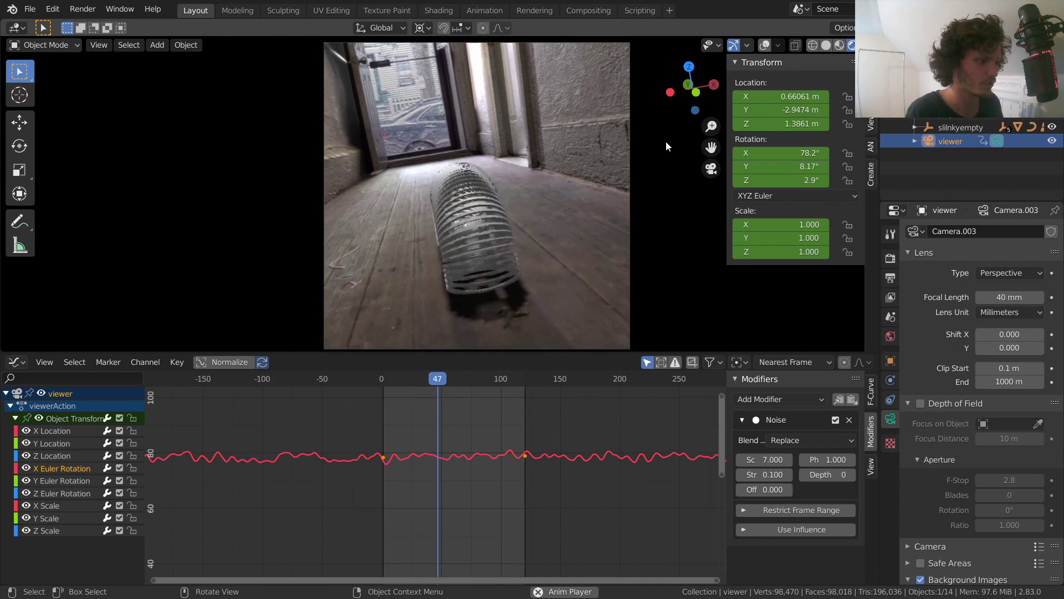
{"action": "key", "text": "space"}
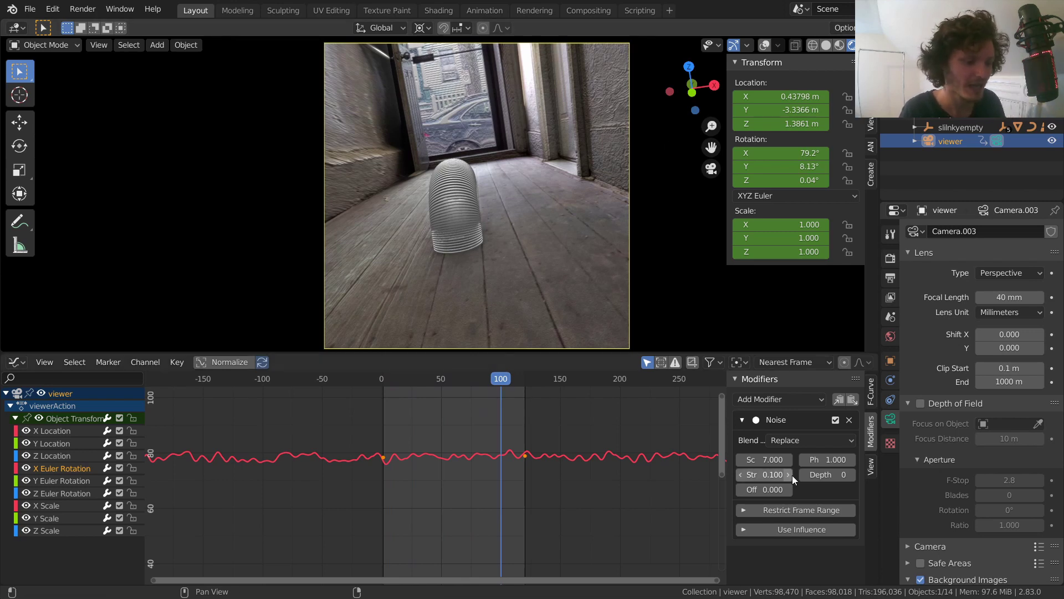
Try a noise depth of 29 on the X rotation curve and undo it
{"action": "middle_click_drag", "start_coordinate": [464, 450], "coordinate": [473, 488], "text": "ctrl"}
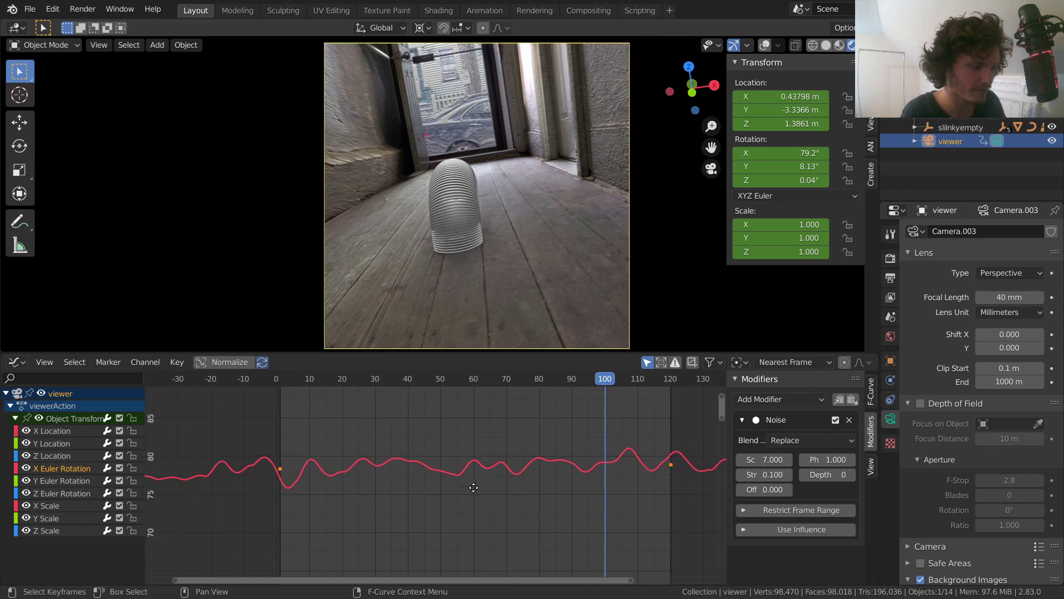
{"action": "left_click_drag", "start_coordinate": [820, 474], "coordinate": [853, 475]}
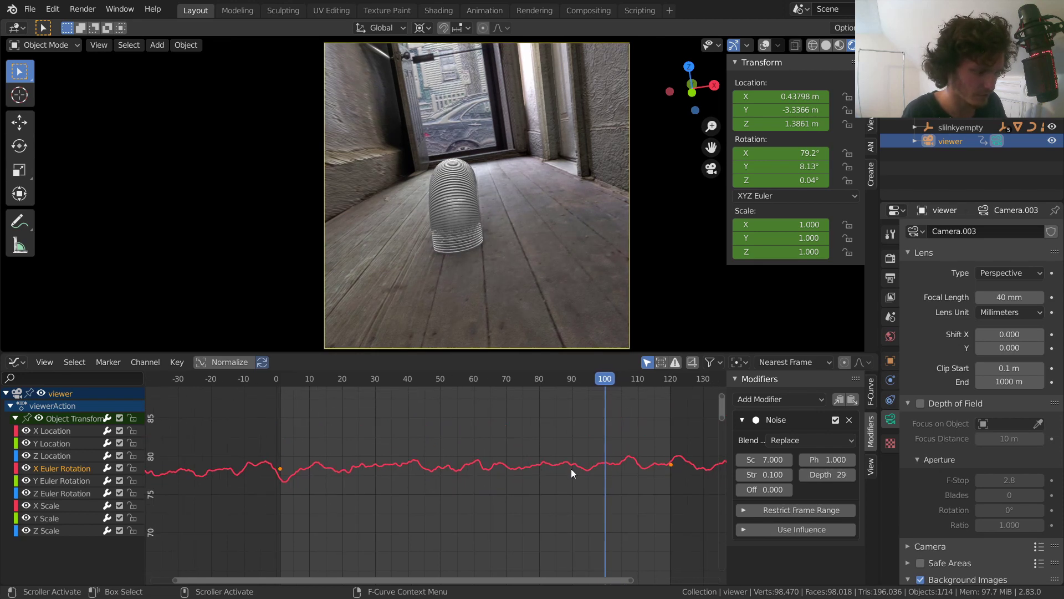
{"action": "scroll", "coordinate": [549, 470], "scroll_direction": "up", "scroll_amount": 3}
{"action": "key", "text": "ctrl+z"}
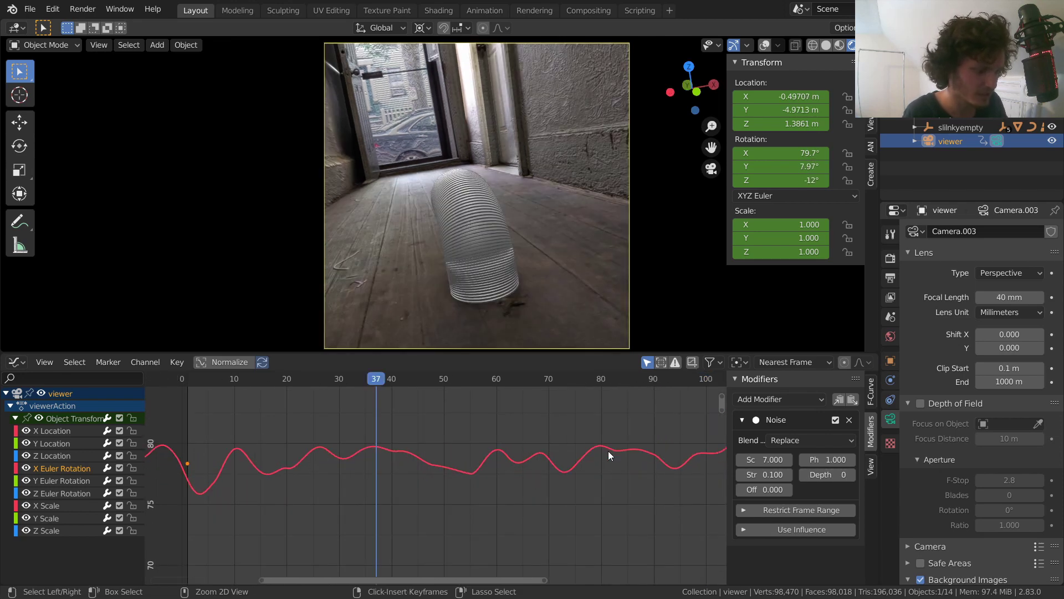
Set the noise depth to 1 and the noise scale to 8.5 on the X rotation curve
{"action": "left_click", "coordinate": [852, 474]}
{"action": "left_click", "coordinate": [852, 475]}
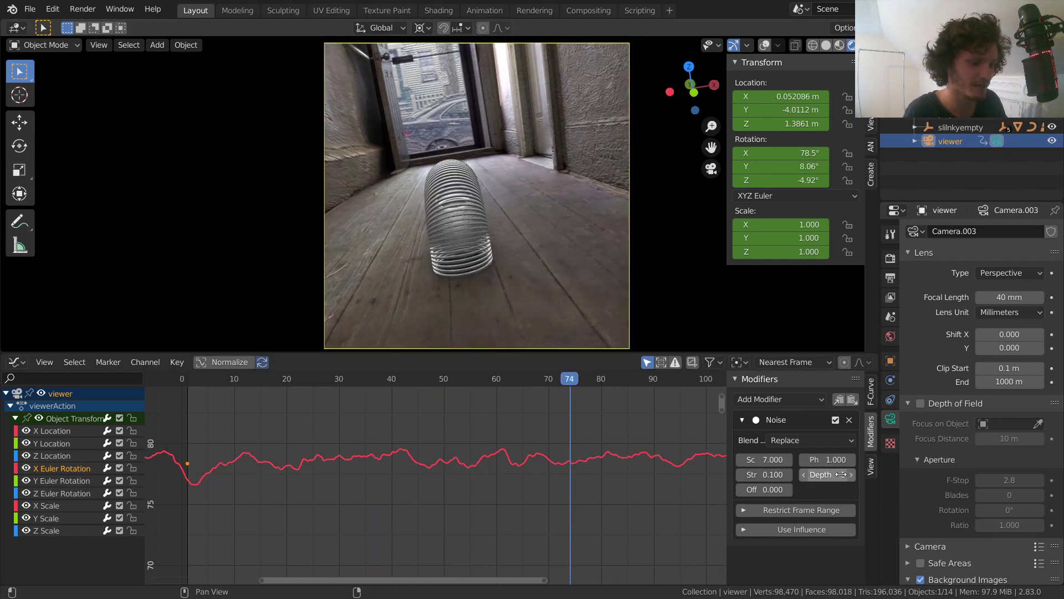
{"action": "key", "text": "Return"}
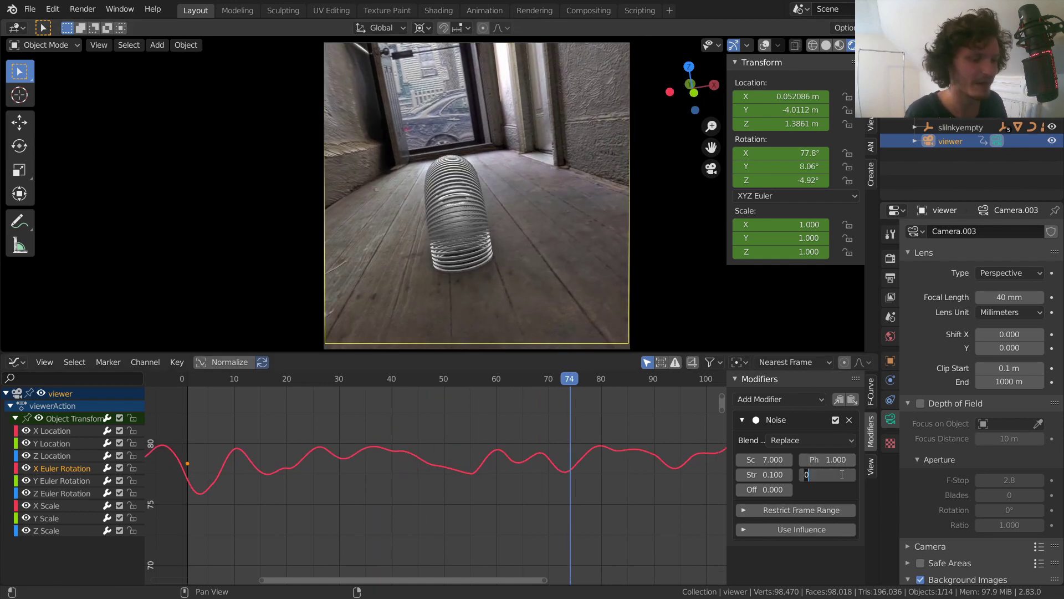
{"action": "key", "text": "Return"}
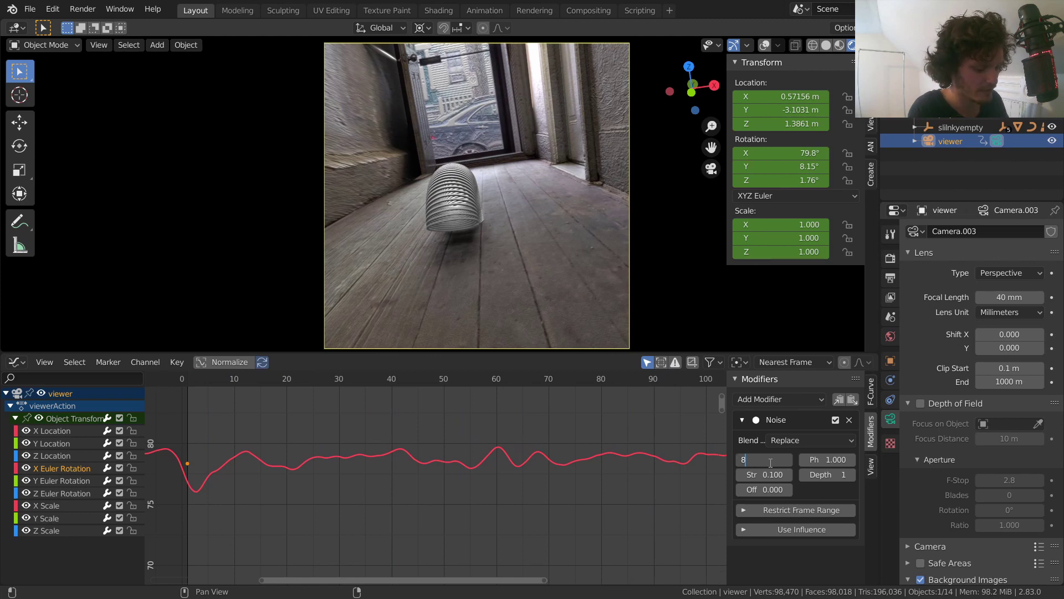
{"action": "type", "text": "5"}
{"action": "key", "text": "Return"}
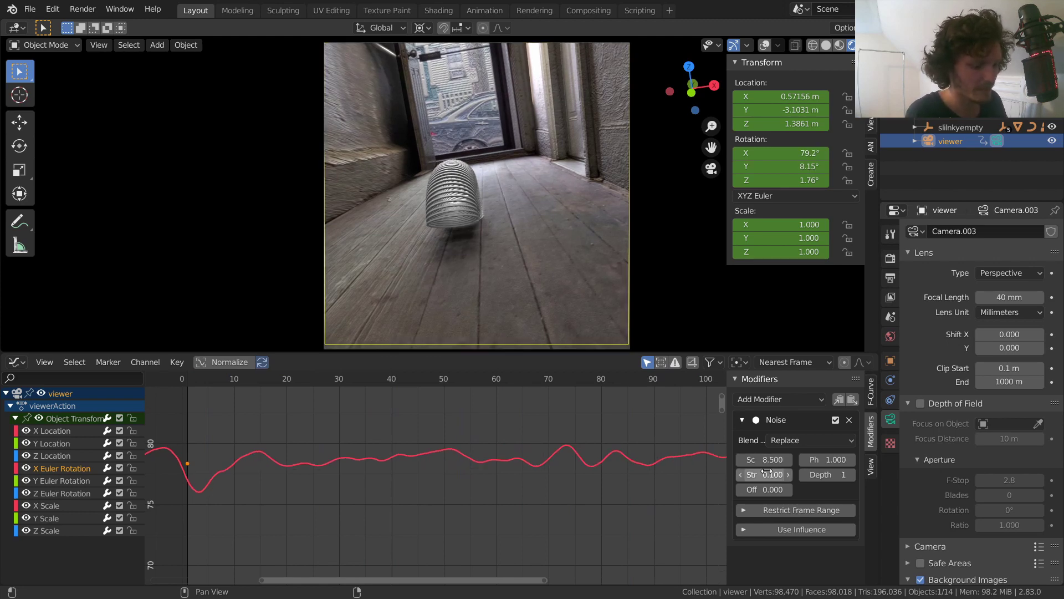
Set the noise strength to 0.15 on the X rotation curve and play the animation to check the shake
{"action": "left_click", "coordinate": [762, 471]}
{"action": "type", "text": ".15"}
{"action": "key", "text": "Return"}
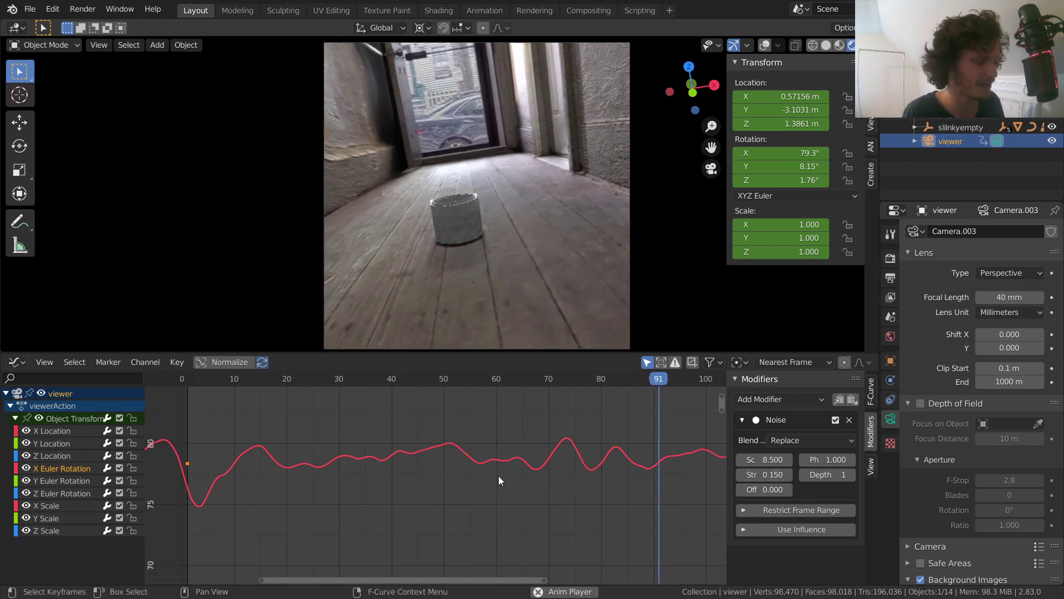
{"action": "scroll", "coordinate": [497, 472], "scroll_direction": "down", "scroll_amount": 3}
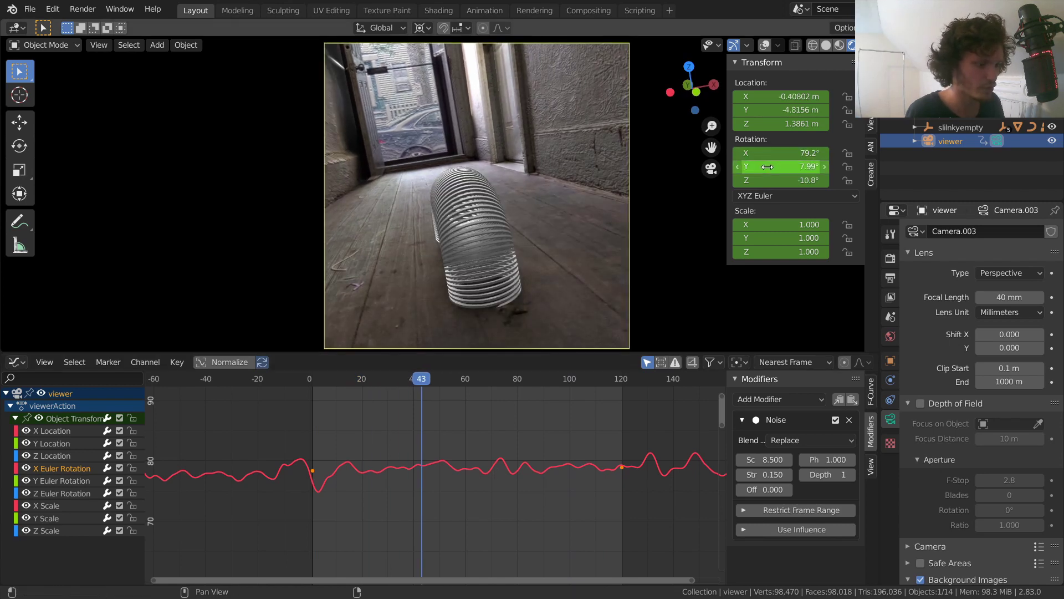
Try tilting the viewer camera to a Y rotation of 25.8° and resume playback without keyframing it
{"action": "left_click_drag", "start_coordinate": [766, 166], "coordinate": [766, 168]}
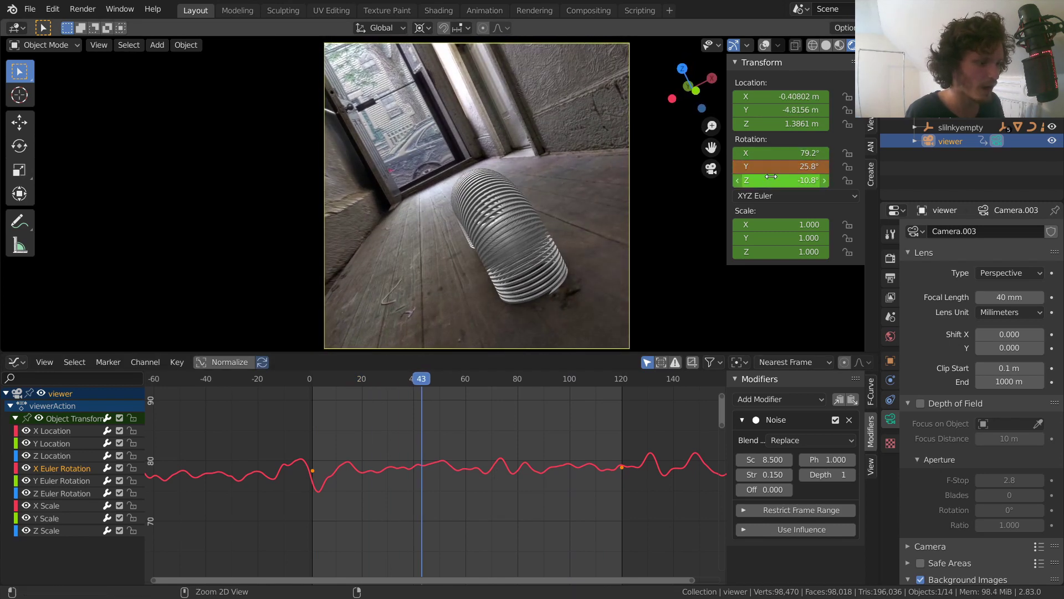
{"action": "key", "text": "space"}
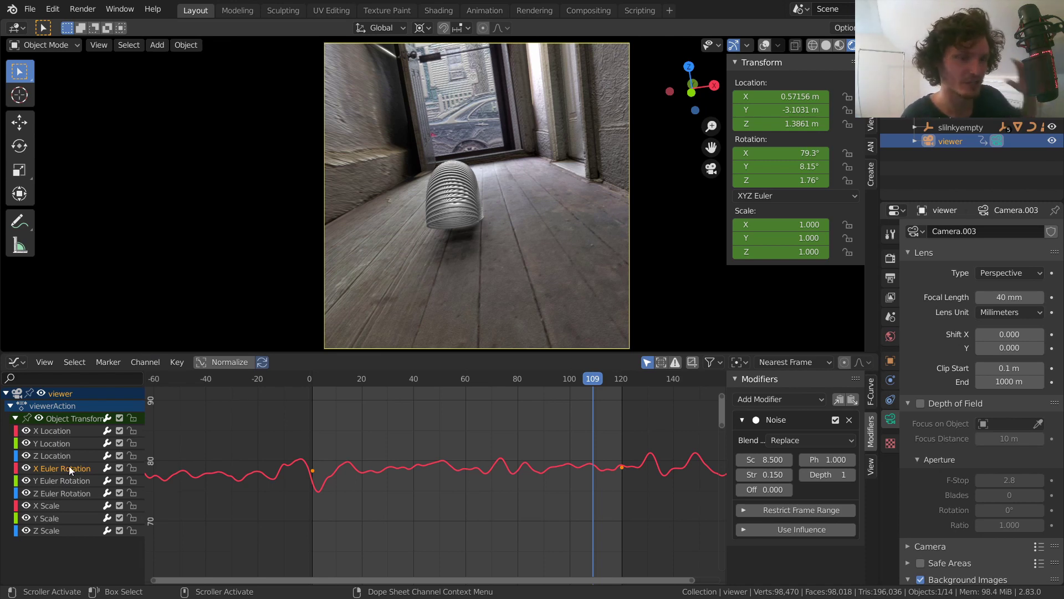
Add a Noise modifier to the viewer camera's Z Euler Rotation curve
{"action": "left_click", "coordinate": [55, 491]}
{"action": "left_click", "coordinate": [750, 394]}
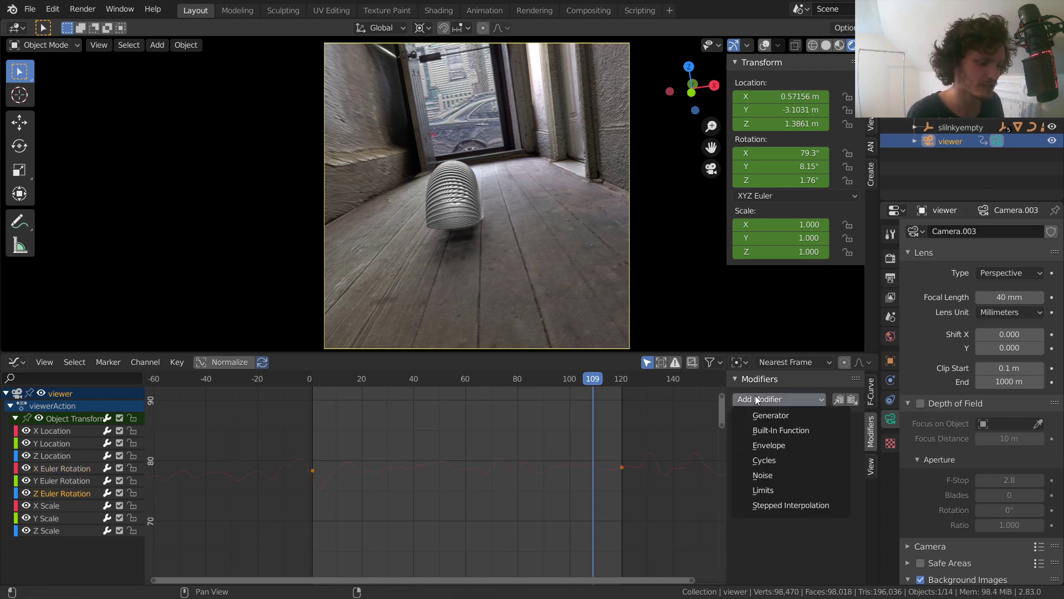
{"action": "left_click", "coordinate": [765, 473]}
{"action": "scroll", "coordinate": [454, 419], "scroll_direction": "down", "scroll_amount": 1}
{"action": "scroll", "coordinate": [468, 437], "scroll_direction": "down", "scroll_amount": 4}
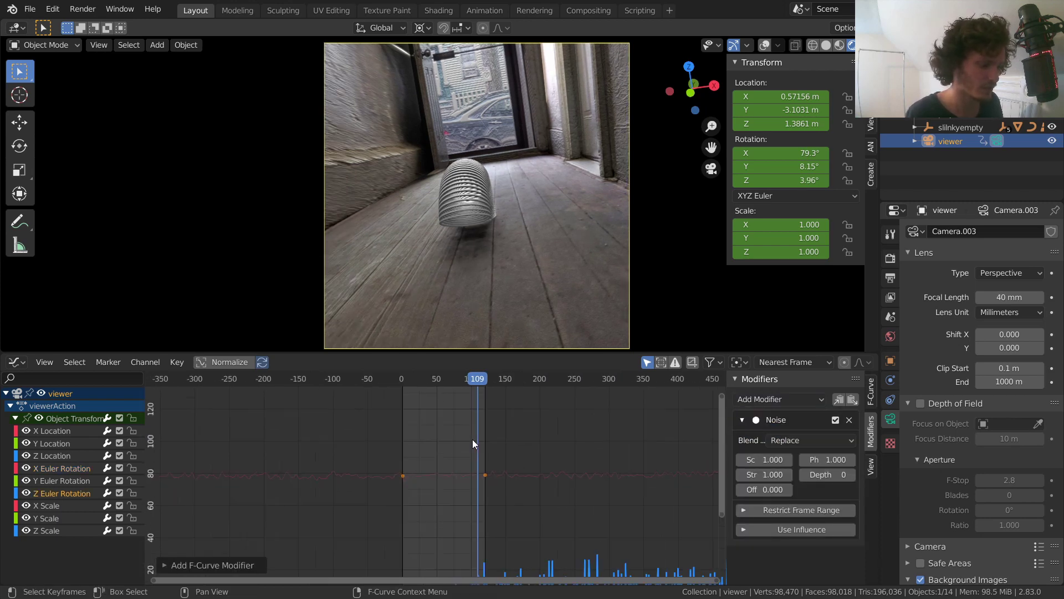
{"action": "scroll", "coordinate": [465, 459], "scroll_direction": "up", "scroll_amount": 1}
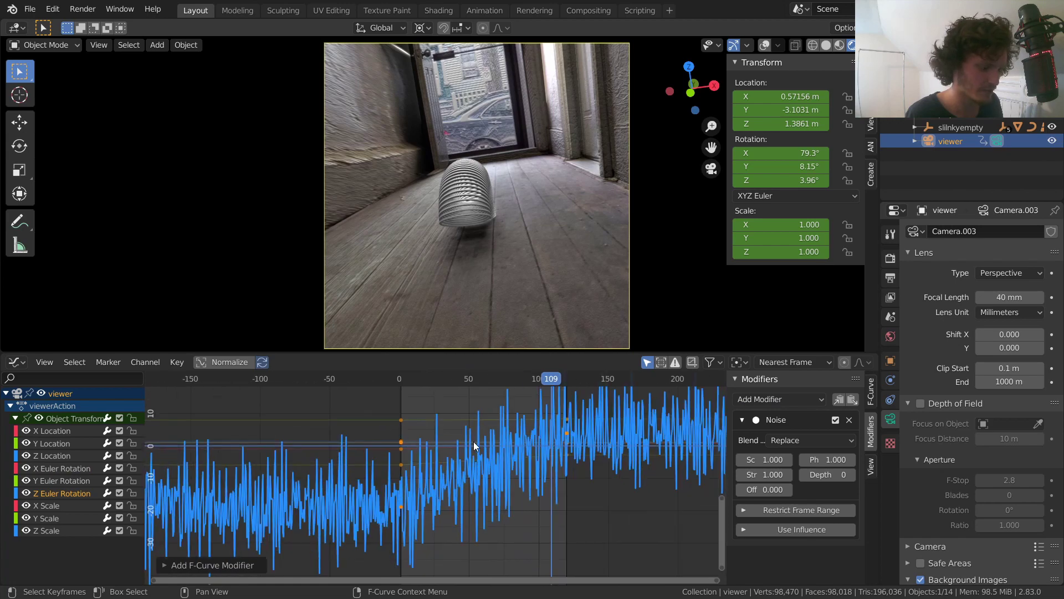
Set the Z rotation noise scale to 9 and its strength to 0.1 while playing the animation
{"action": "left_click_drag", "start_coordinate": [748, 454], "coordinate": [755, 455]}
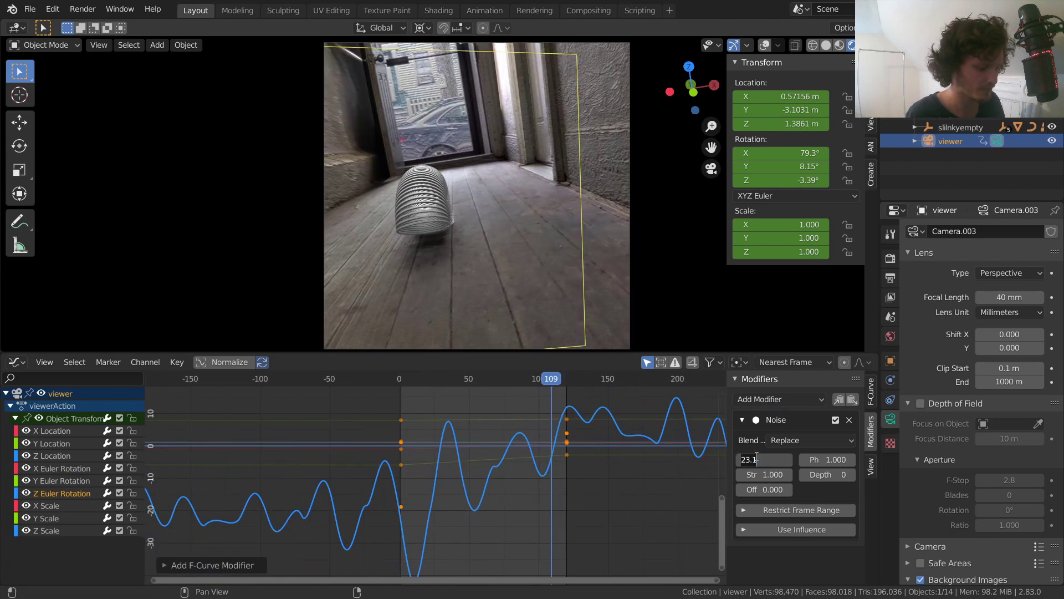
{"action": "type", "text": "9"}
{"action": "key", "text": "Return"}
{"action": "key", "text": "space"}
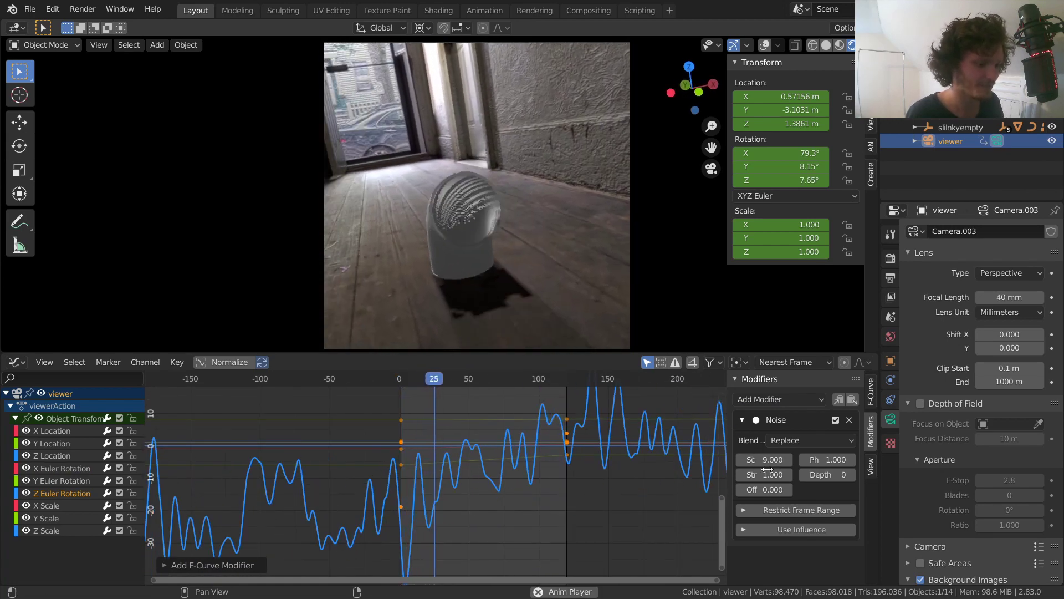
{"action": "left_click", "coordinate": [768, 470]}
{"action": "type", "text": "0.1"}
{"action": "key", "text": "Return"}
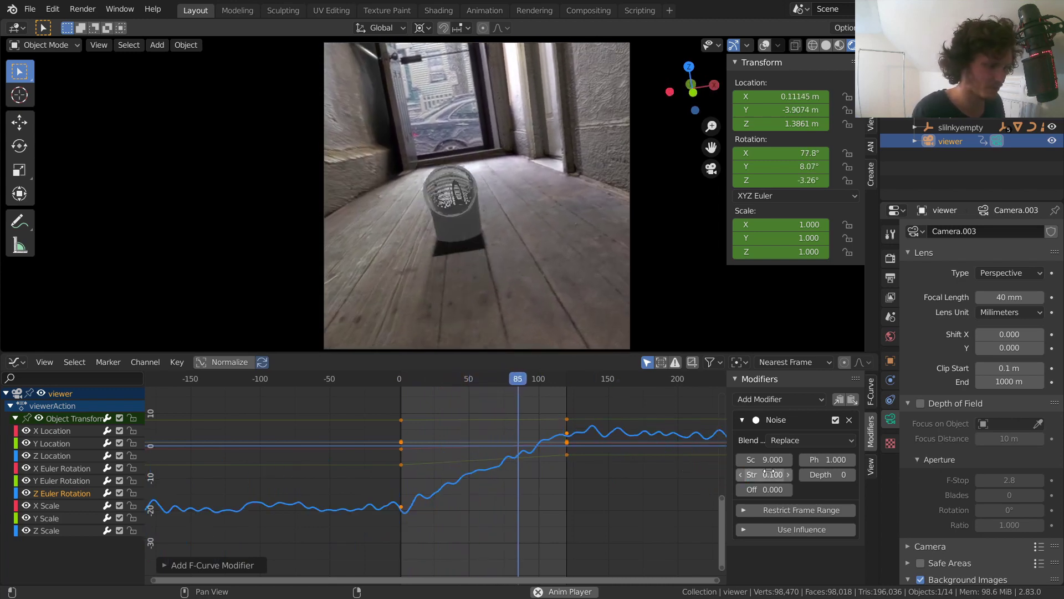
Reduce the Z rotation noise strength to 0.05, set its depth to 1, and lower the strength further to 0.03
{"action": "left_click", "coordinate": [769, 471]}
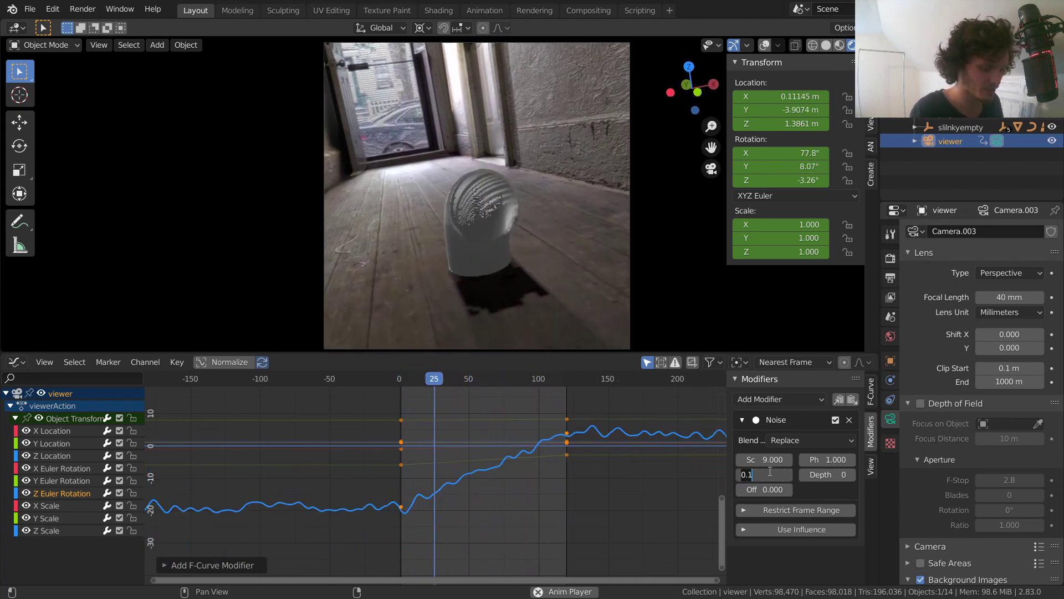
{"action": "type", "text": "0.05"}
{"action": "key", "text": "Return"}
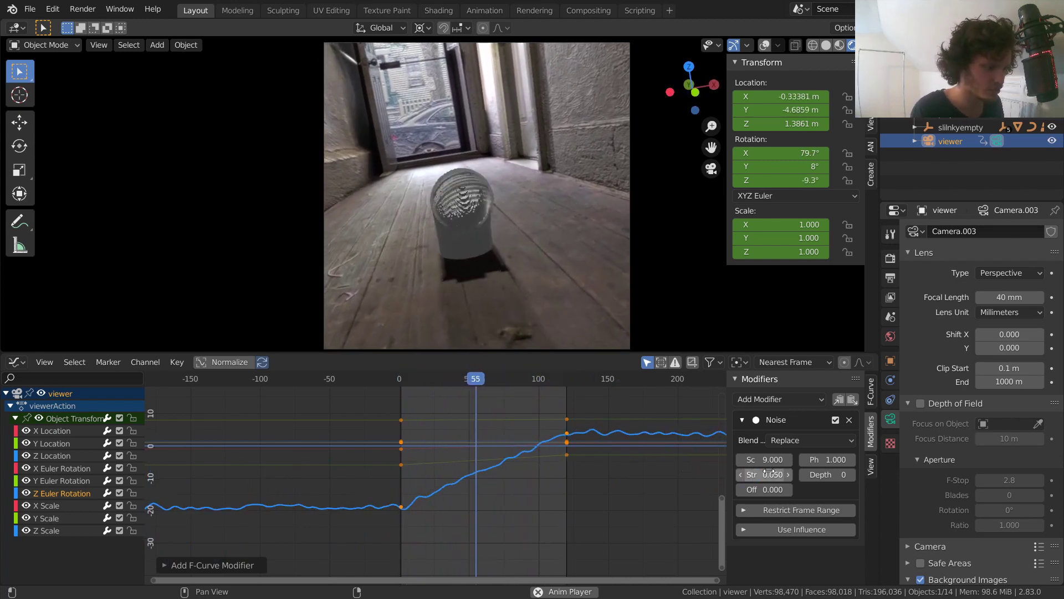
{"action": "left_click", "coordinate": [852, 475]}
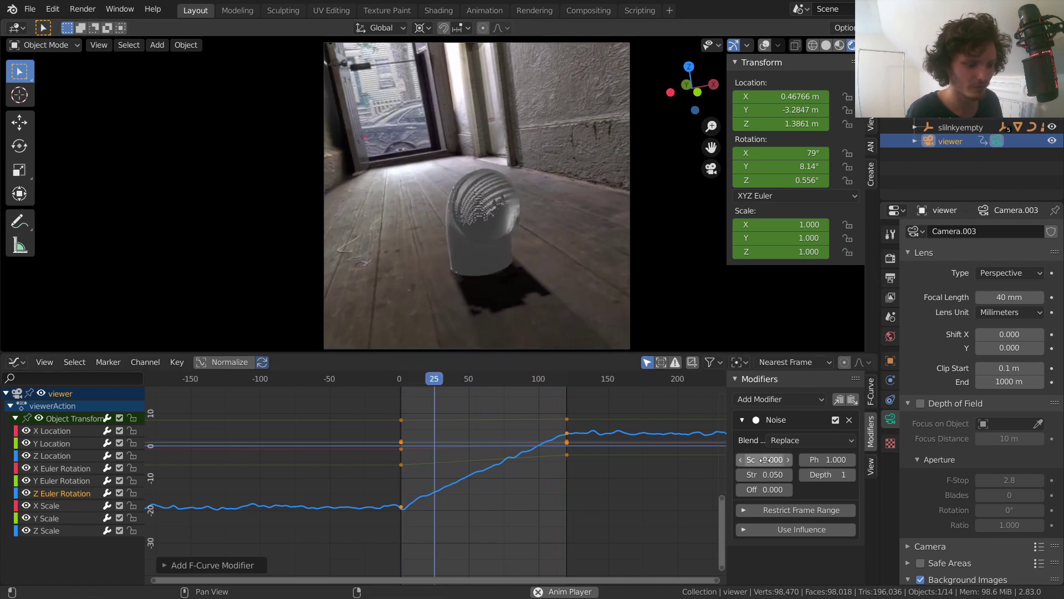
{"action": "left_click", "coordinate": [773, 475]}
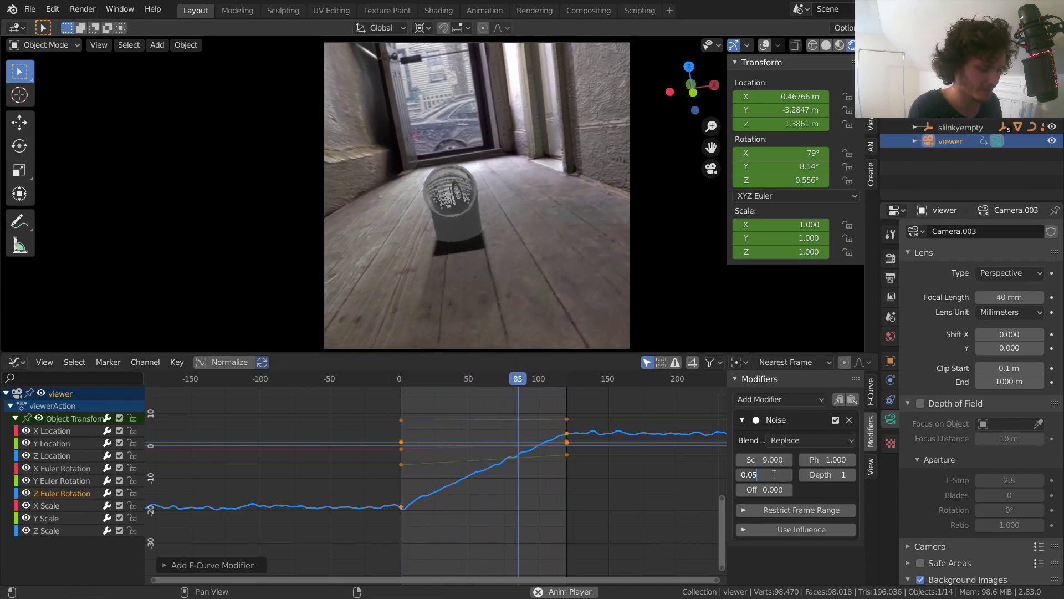
{"action": "key", "text": "BackSpace"}
{"action": "type", "text": "3"}
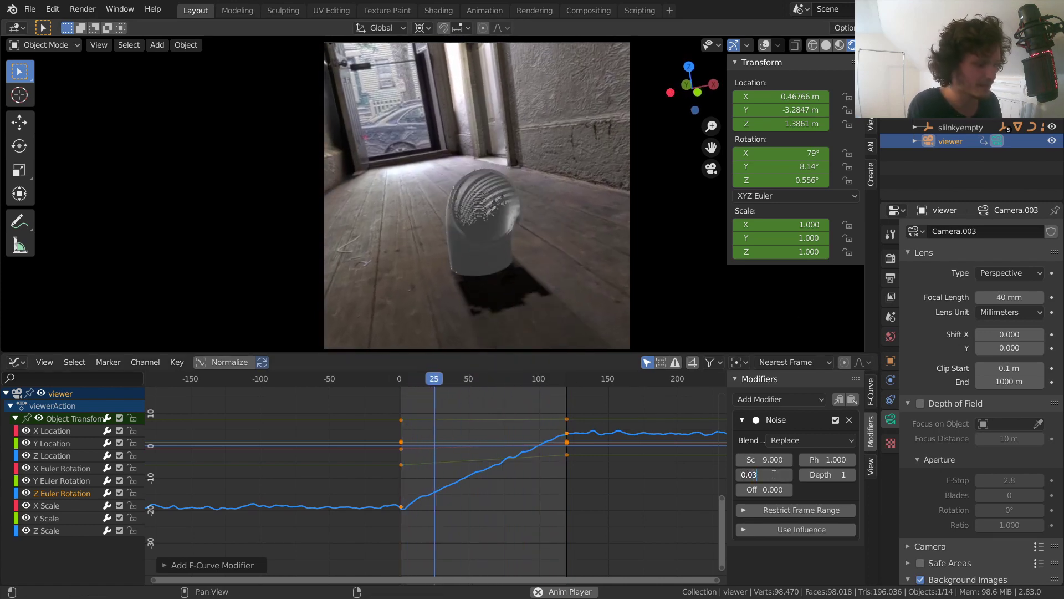
{"action": "key", "text": "Return"}
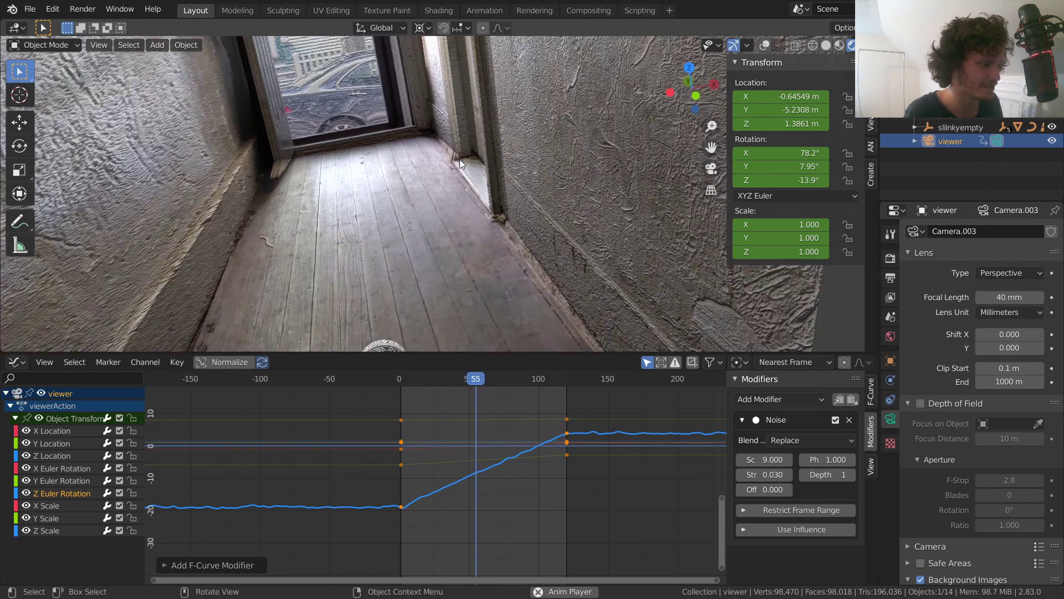
Show the viewport overlays, watch the viewer camera's motion from outside it, and stop playback back in the camera view
{"action": "middle_click_drag", "start_coordinate": [460, 158], "coordinate": [460, 193]}
{"action": "left_click", "coordinate": [764, 47]}
{"action": "scroll", "coordinate": [538, 153], "scroll_direction": "up", "scroll_amount": 5}
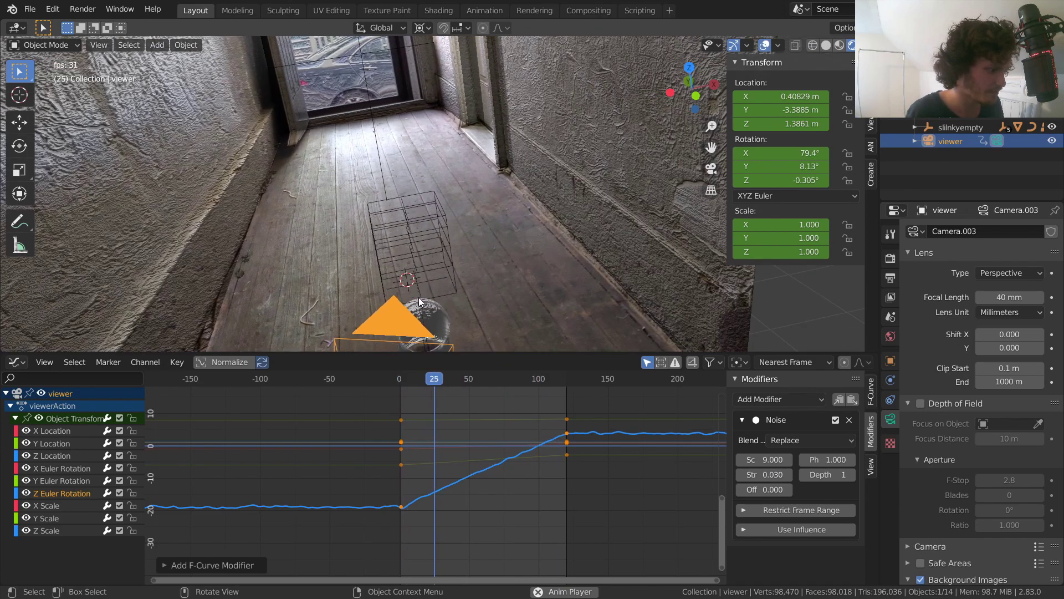
{"action": "middle_click_drag", "start_coordinate": [419, 302], "coordinate": [421, 260]}
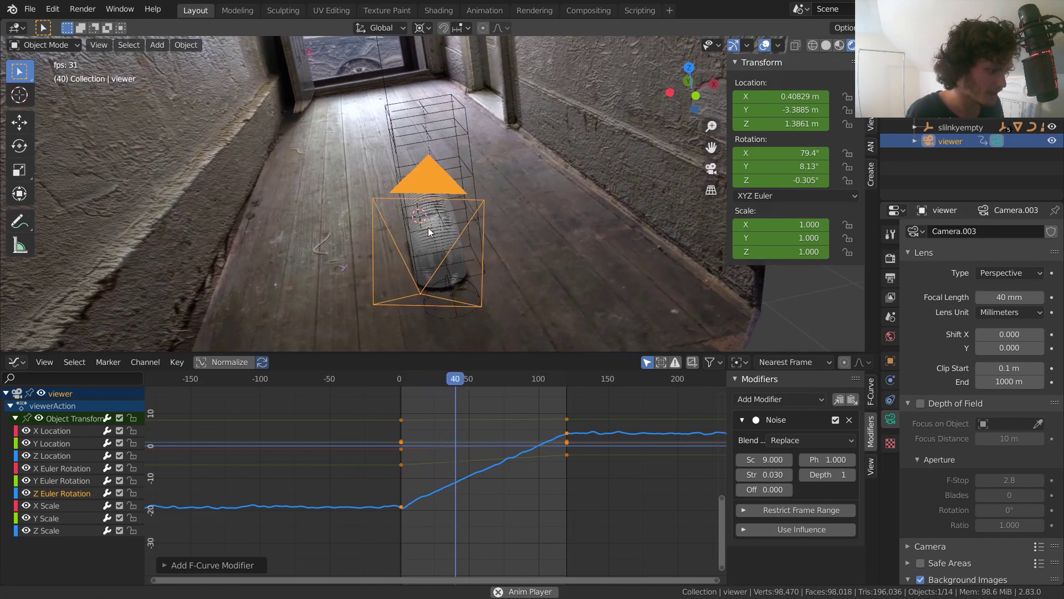
{"action": "left_click", "coordinate": [710, 168]}
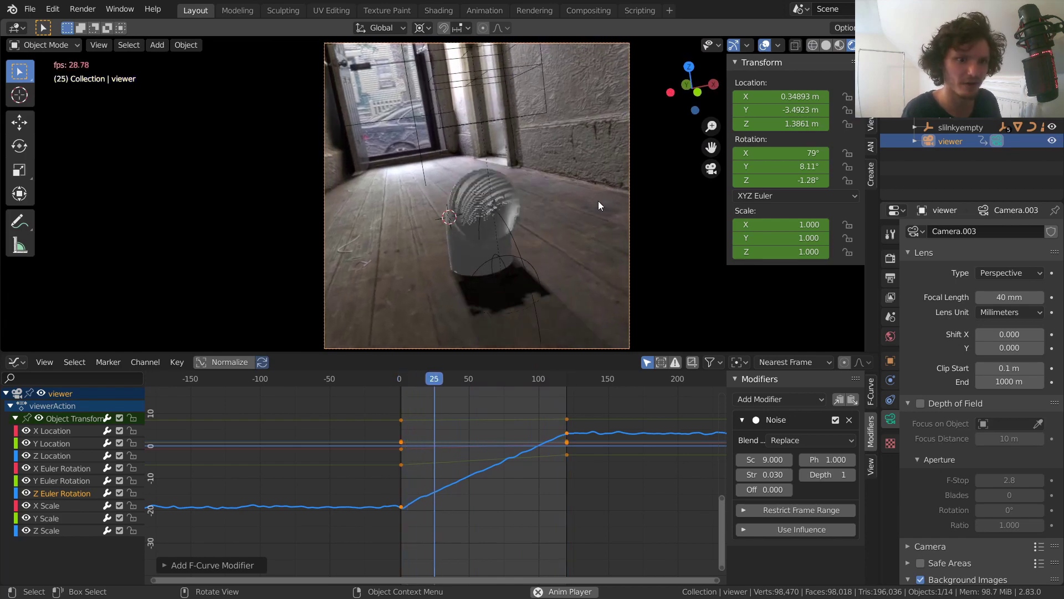
{"action": "key", "text": "space"}
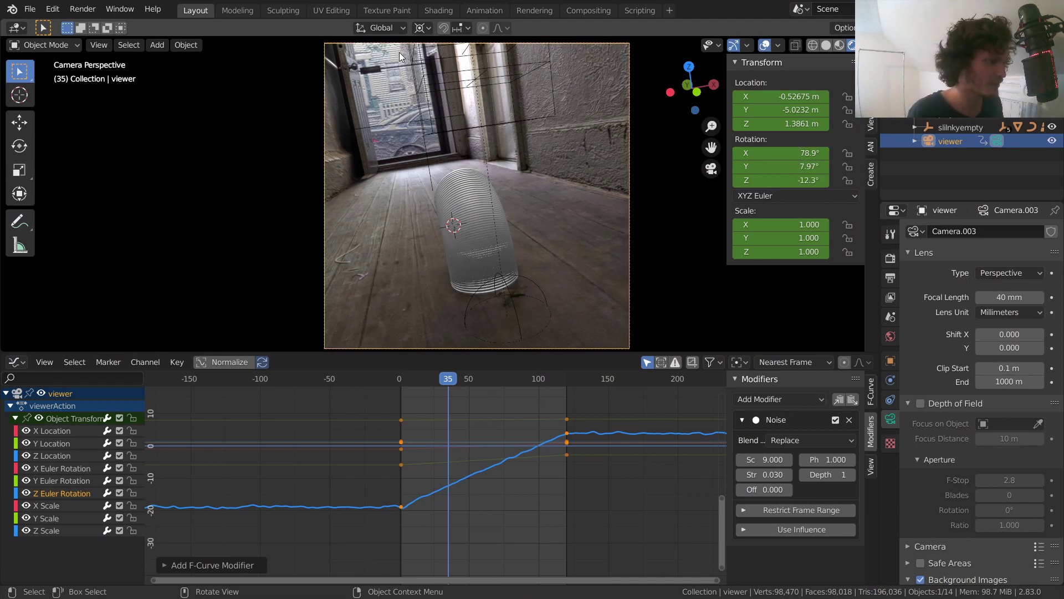
Switch to the Shading workspace and show the camera view with rendered shading and overlays
{"action": "left_click", "coordinate": [437, 14]}
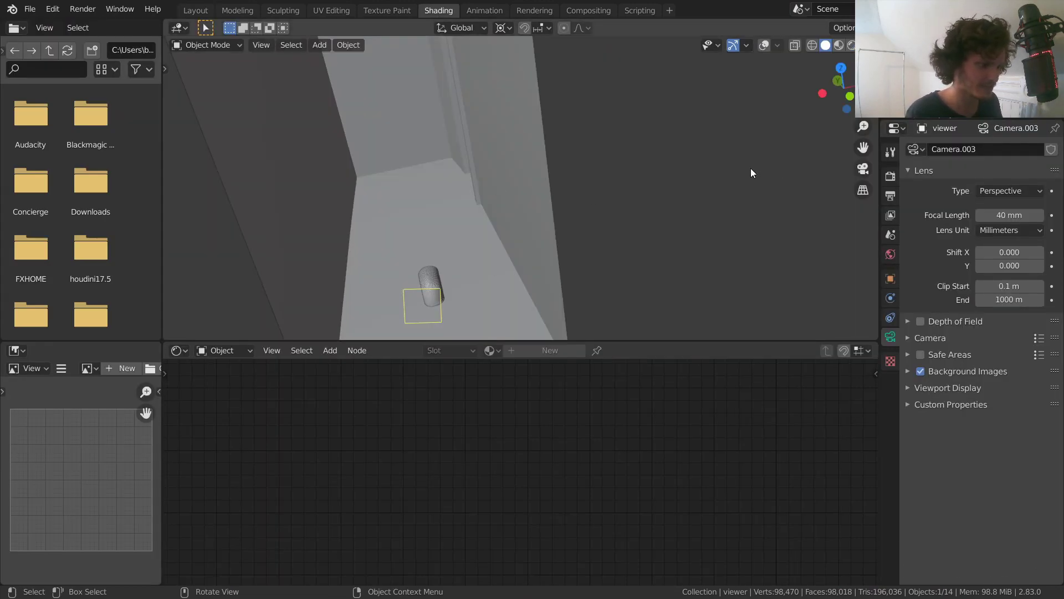
{"action": "key", "text": "KP_0"}
{"action": "left_click", "coordinate": [852, 45]}
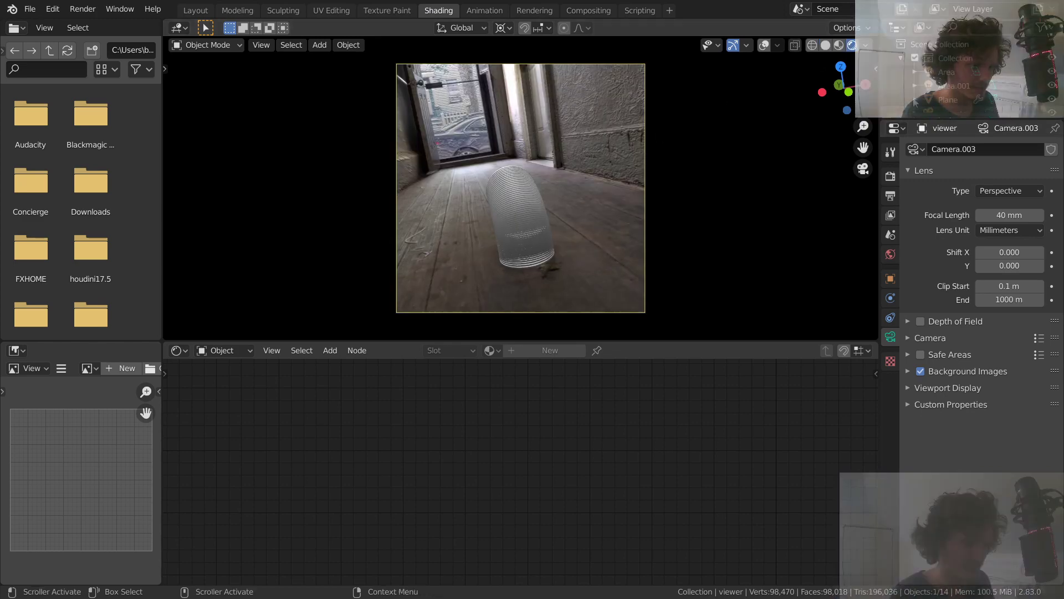
{"action": "left_click", "coordinate": [764, 45]}
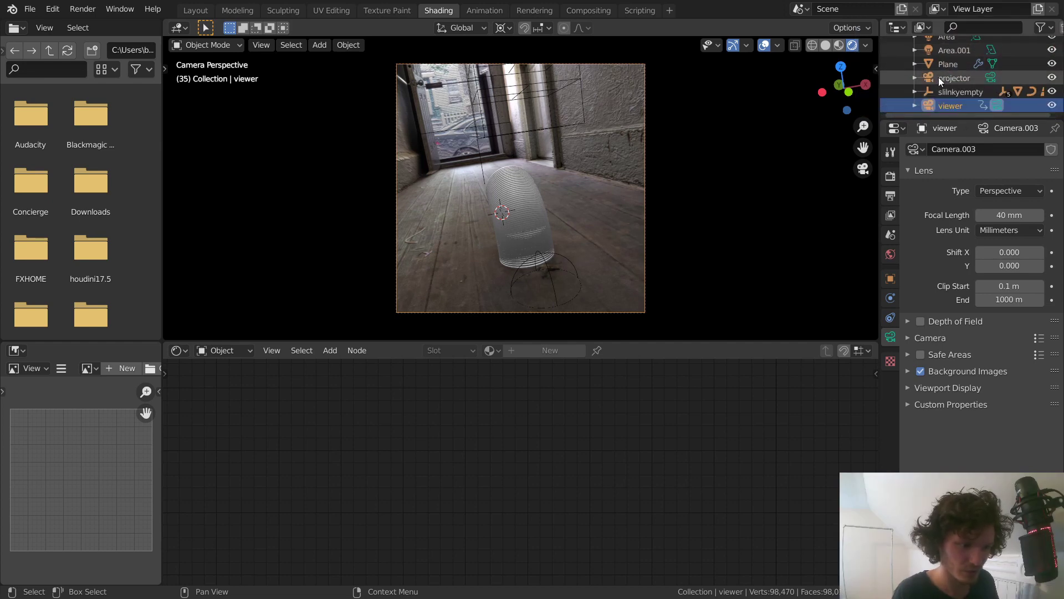
Select the Spiral object under the slinky's empty and bring its Principled BSDF material nodes into view
{"action": "left_click", "coordinate": [915, 91]}
{"action": "scroll", "coordinate": [931, 88], "scroll_direction": "down", "scroll_amount": 2}
{"action": "left_click", "coordinate": [955, 87]}
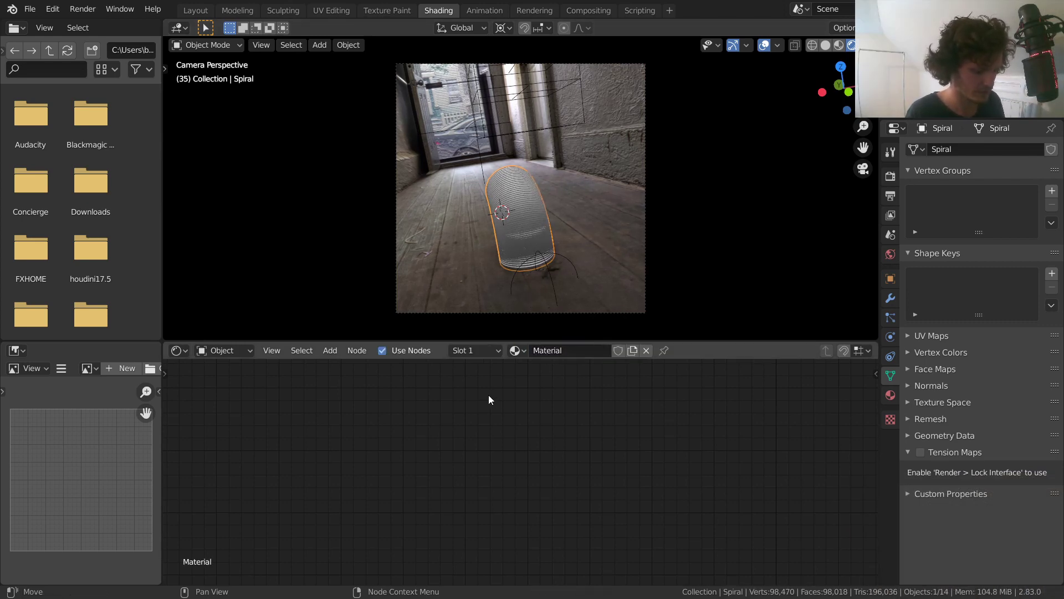
{"action": "key", "text": "Home"}
{"action": "scroll", "coordinate": [489, 407], "scroll_direction": "up", "scroll_amount": 4}
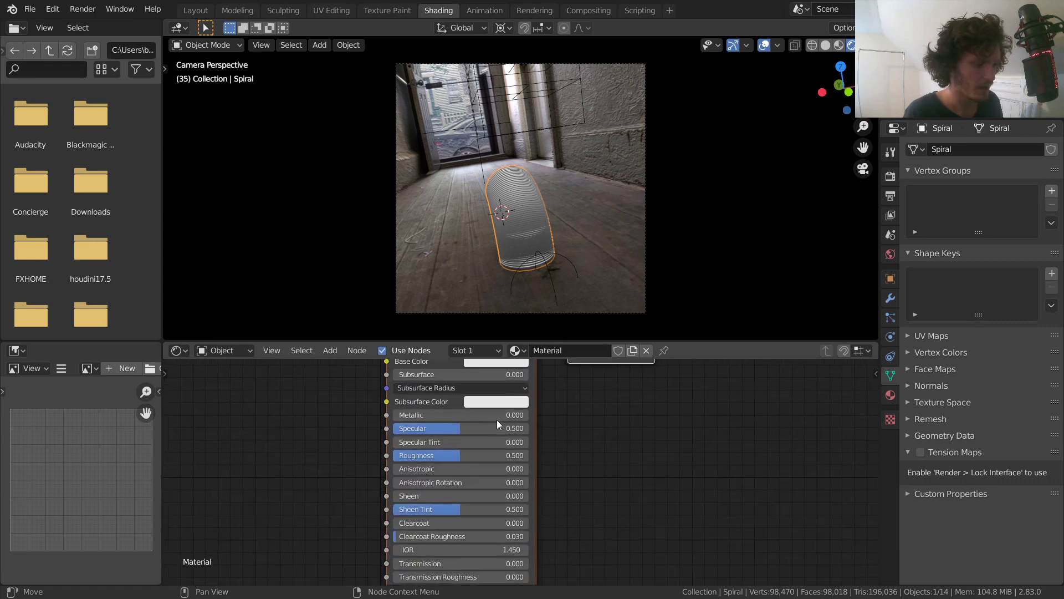
{"action": "middle_click_drag", "start_coordinate": [496, 421], "coordinate": [650, 515]}
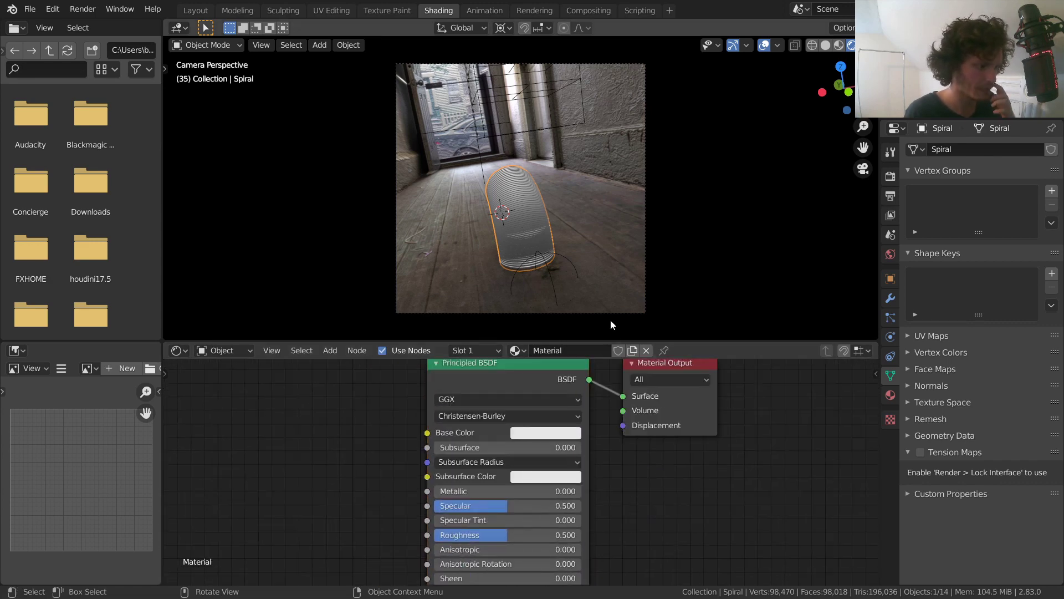
Set the slinky material's Metallic to 1 and its Roughness to 0.4
{"action": "left_click_drag", "start_coordinate": [554, 491], "coordinate": [715, 491]}
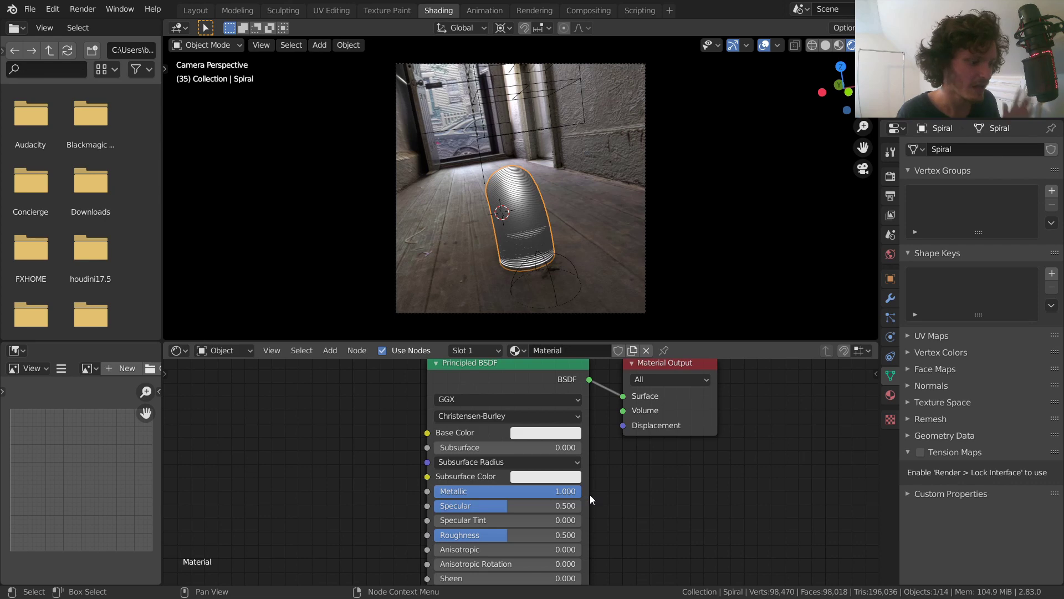
{"action": "left_click", "coordinate": [560, 529]}
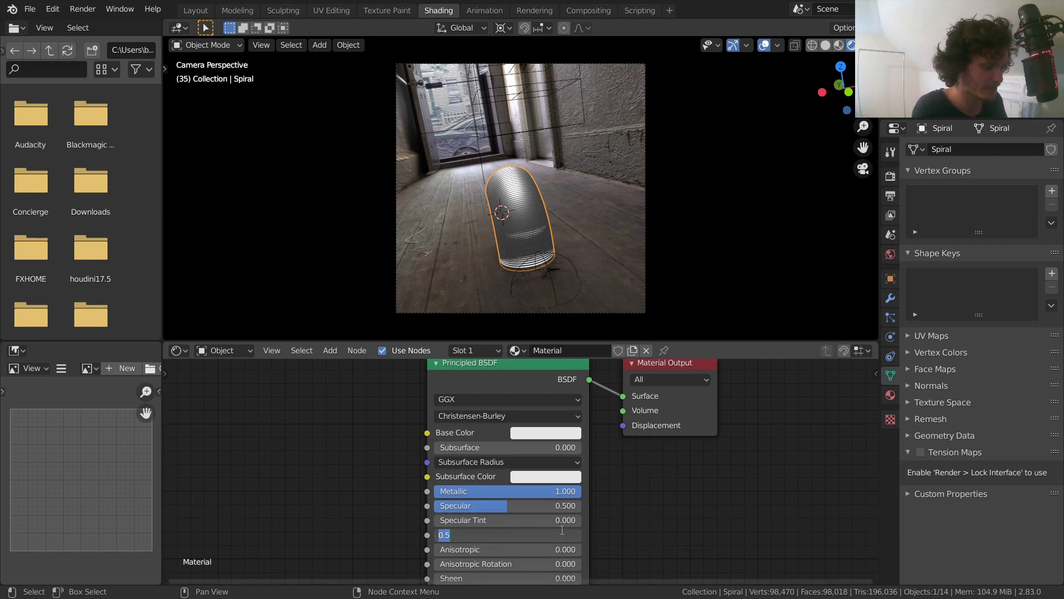
{"action": "type", "text": ".4"}
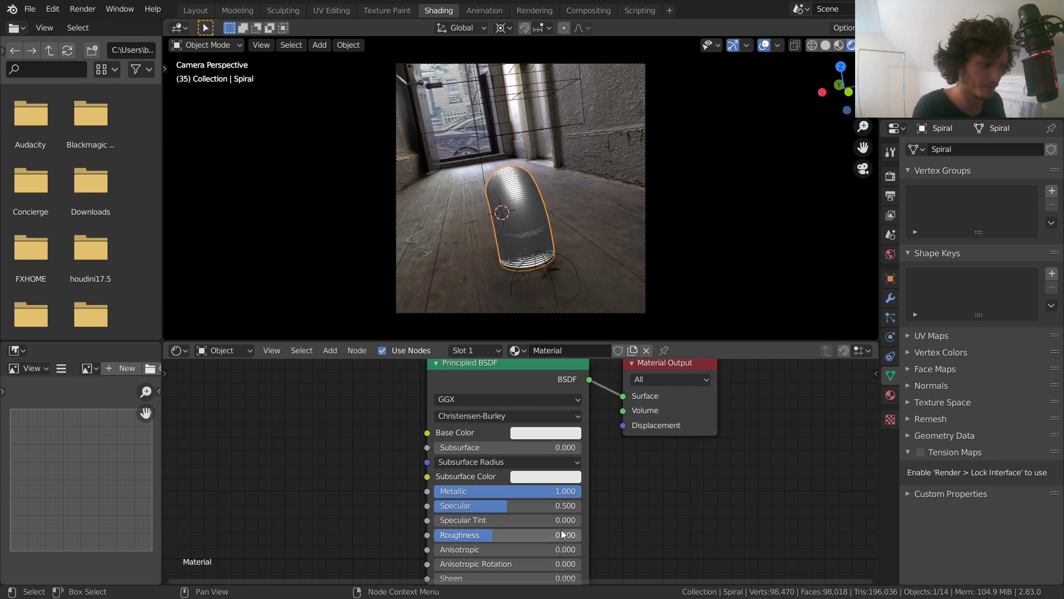
{"action": "key", "text": "Return"}
{"action": "middle_click_drag", "start_coordinate": [610, 436], "coordinate": [601, 475]}
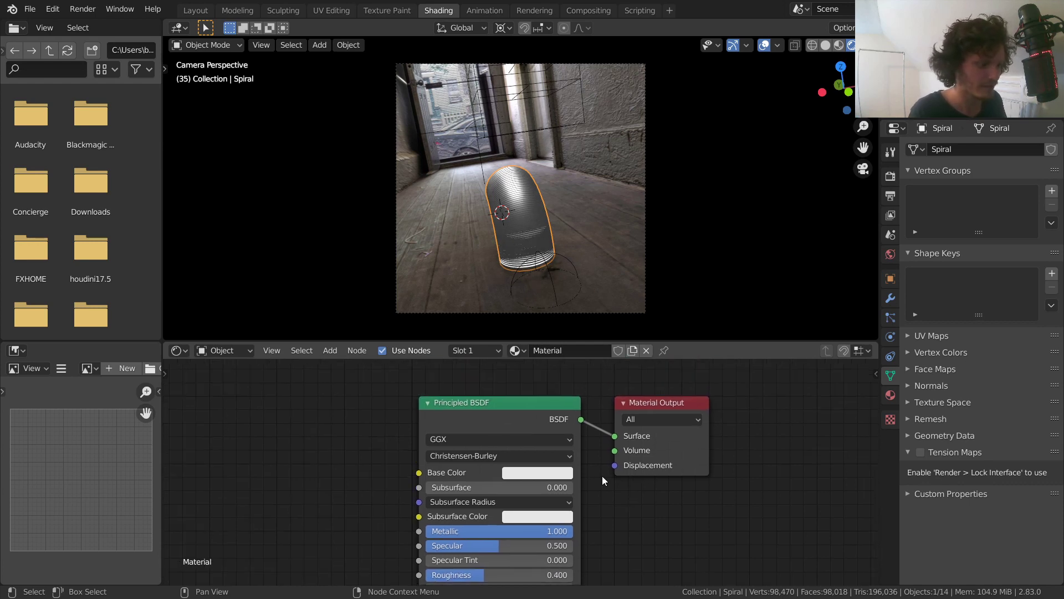
Darken the slinky material's Base Color to a mid-light grey and inspect the metal up close
{"action": "left_click", "coordinate": [549, 472]}
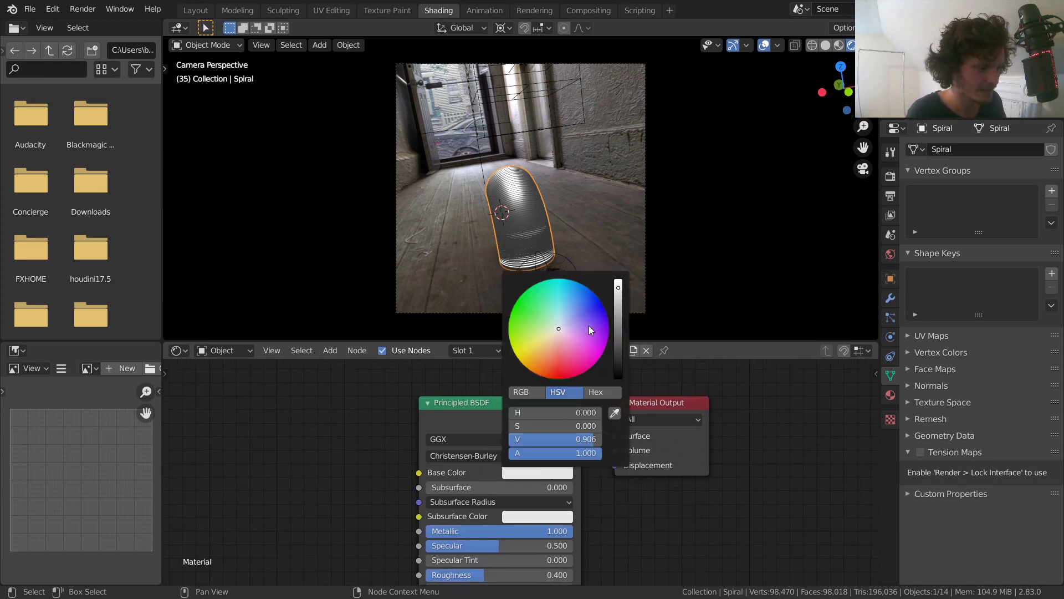
{"action": "left_click_drag", "start_coordinate": [618, 309], "coordinate": [618, 310]}
{"action": "middle_click_drag", "start_coordinate": [504, 208], "coordinate": [521, 207]}
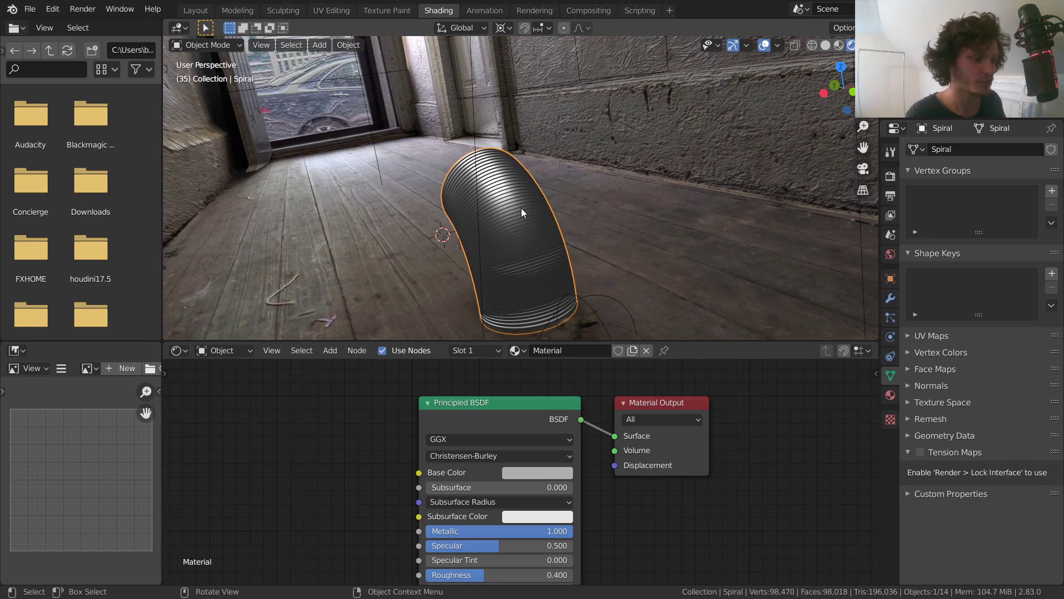
{"action": "middle_click_drag", "start_coordinate": [521, 208], "coordinate": [676, 208]}
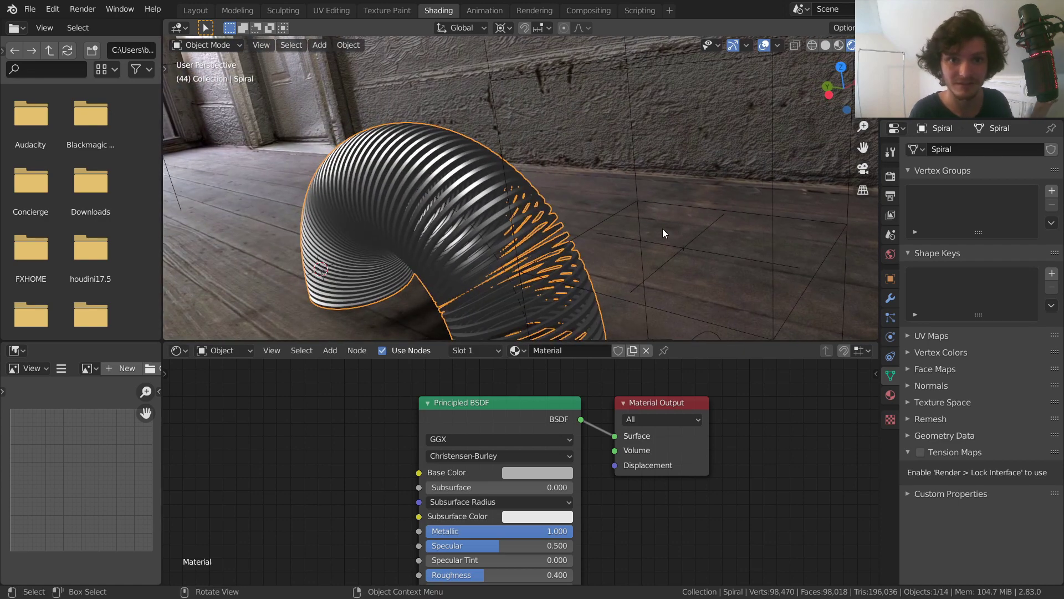
Enable Screen Space Reflections in the Eevee render settings and inspect the reflections on the slinky
{"action": "left_click", "coordinate": [890, 178]}
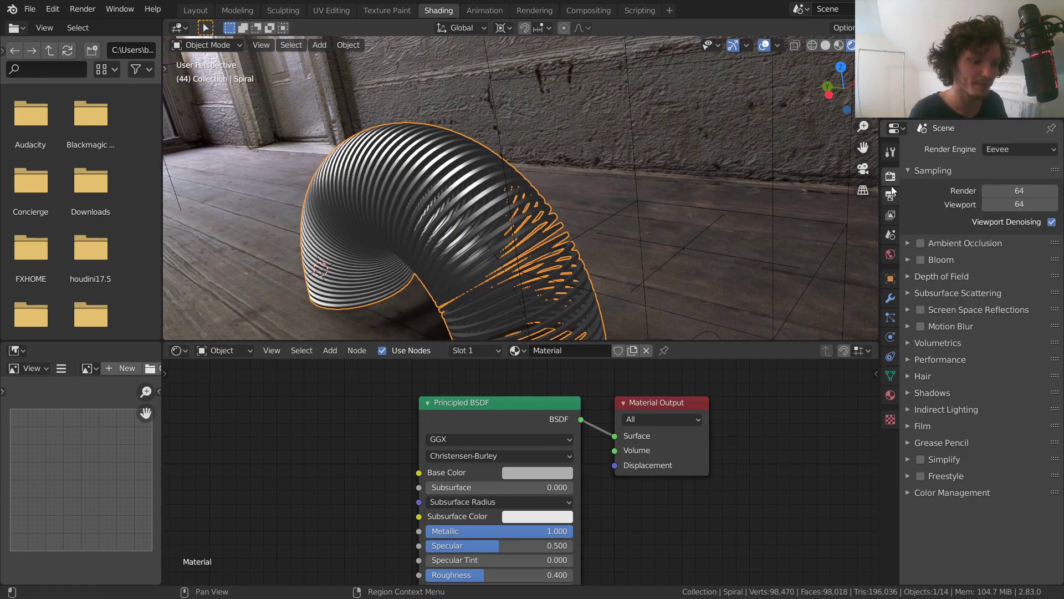
{"action": "left_click", "coordinate": [921, 309]}
{"action": "scroll", "coordinate": [437, 144], "scroll_direction": "up", "scroll_amount": 3}
{"action": "scroll", "coordinate": [437, 145], "scroll_direction": "down", "scroll_amount": 3}
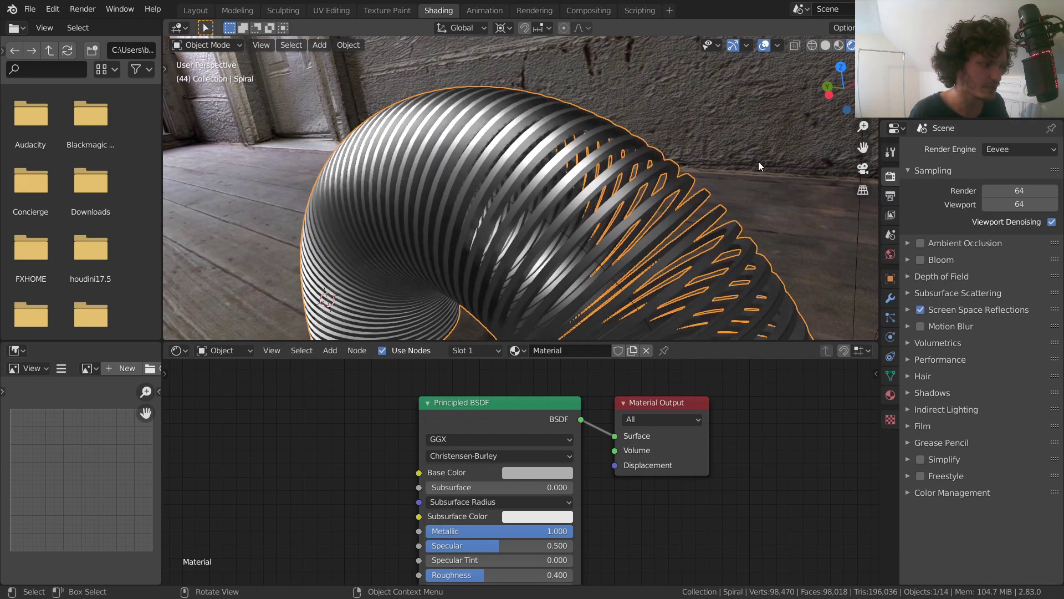
Toggle Screen Space Reflections off and on repeatedly to compare the slinky's reflections
{"action": "left_click", "coordinate": [921, 309]}
{"action": "left_click", "coordinate": [921, 309]}
{"action": "left_click", "coordinate": [920, 308]}
{"action": "left_click", "coordinate": [920, 308]}
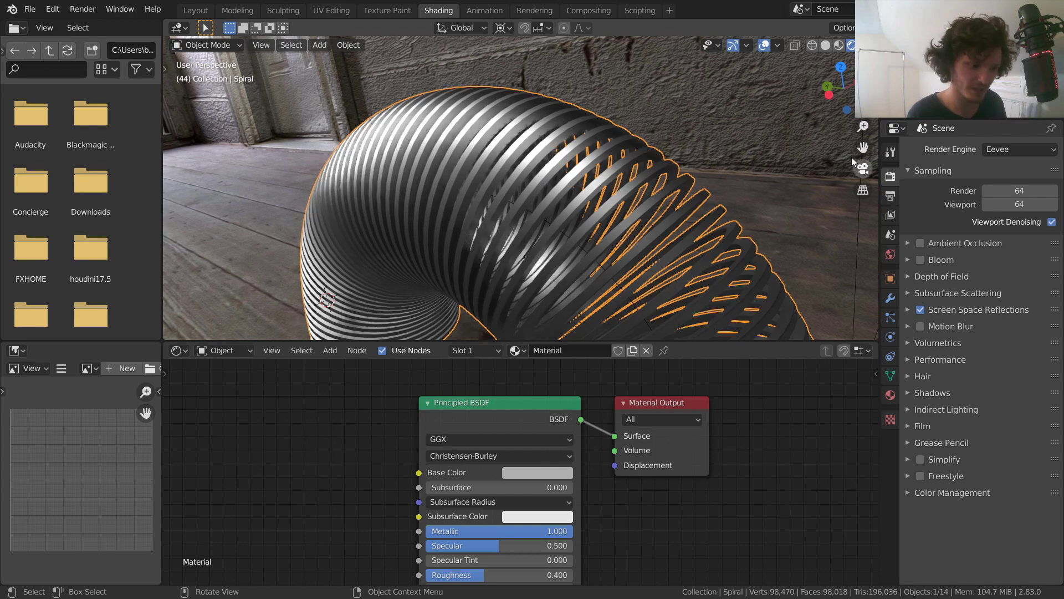
Play the animation through the viewer camera and darken the slinky material's Base Color to a slightly deeper grey
{"action": "left_click", "coordinate": [863, 168]}
{"action": "key", "text": "space"}
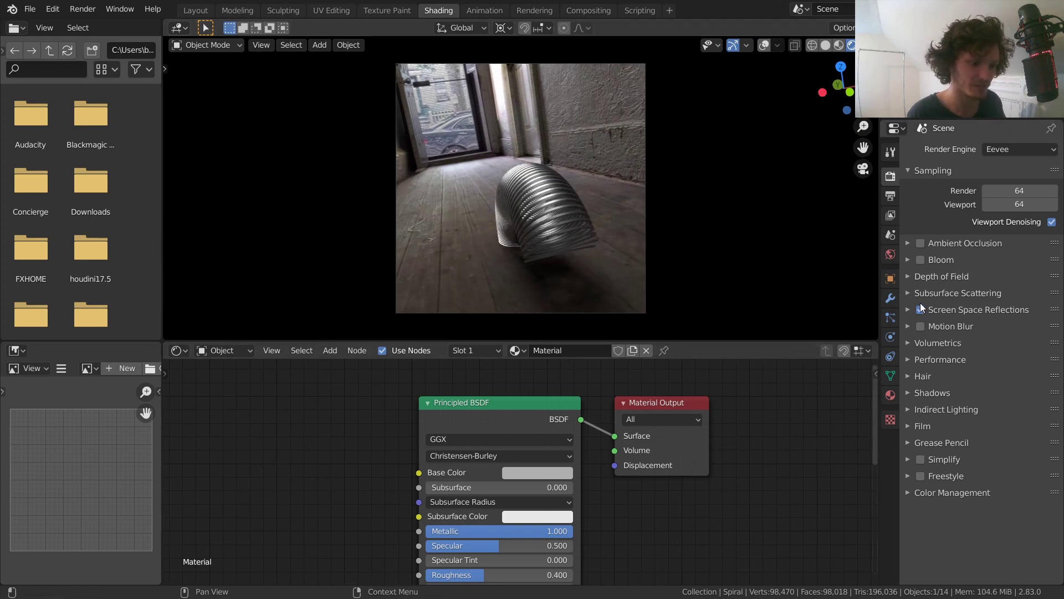
{"action": "left_click", "coordinate": [557, 473]}
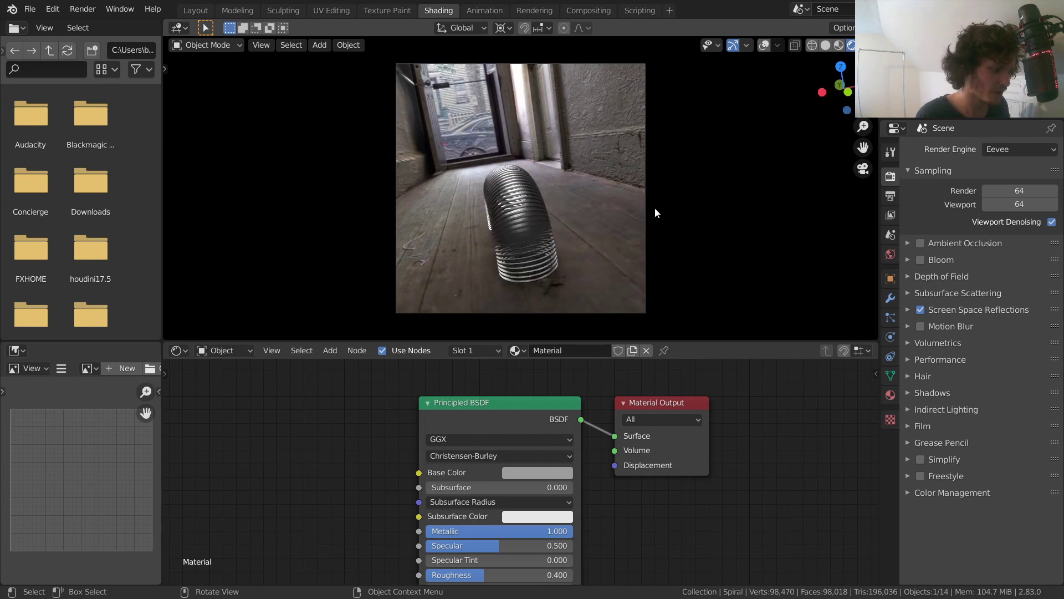
Reveal the animation timeline below the node editor and bring frames 1 to 120 into view
{"action": "left_click_drag", "start_coordinate": [168, 575], "coordinate": [169, 530]}
{"action": "left_click", "coordinate": [177, 533]}
{"action": "left_click", "coordinate": [323, 418]}
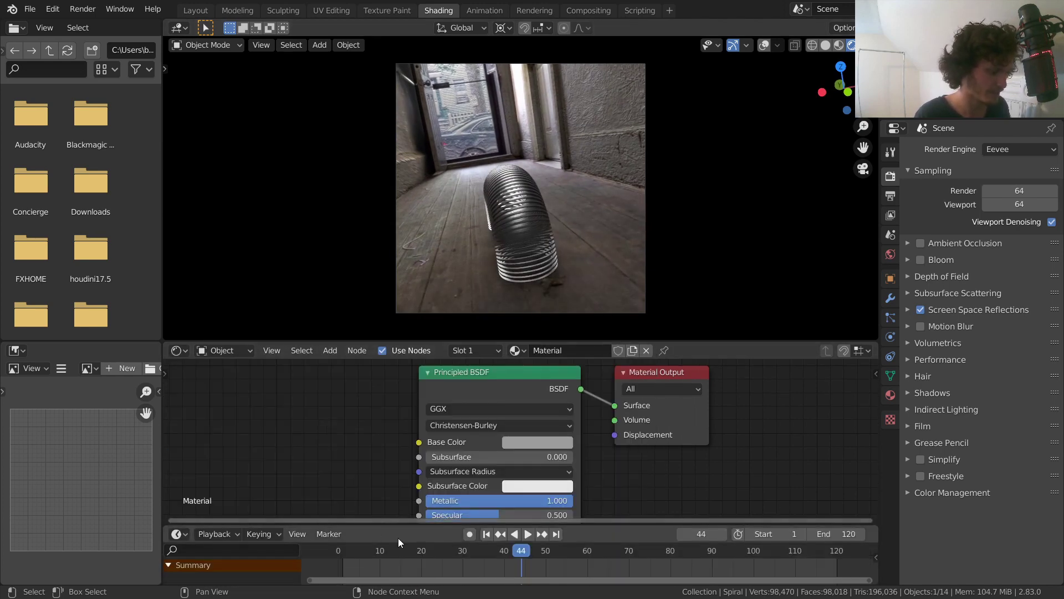
Move the playhead to frame 7 and enable Ambient Occlusion in the Eevee render settings
{"action": "key", "text": "space"}
{"action": "left_click_drag", "start_coordinate": [388, 547], "coordinate": [367, 536]}
{"action": "key", "text": "space"}
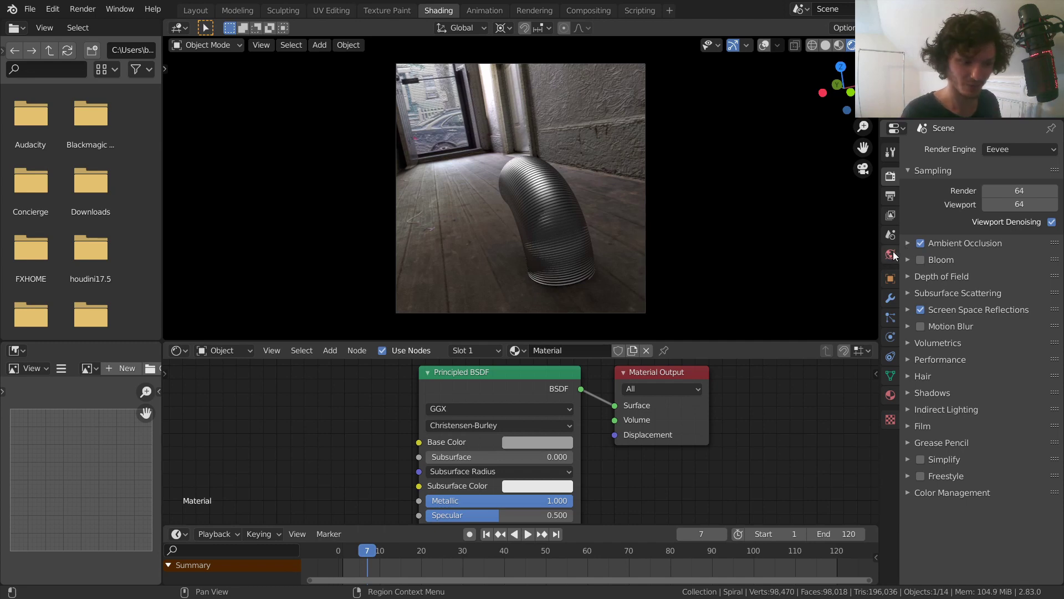
{"action": "left_click", "coordinate": [920, 260]}
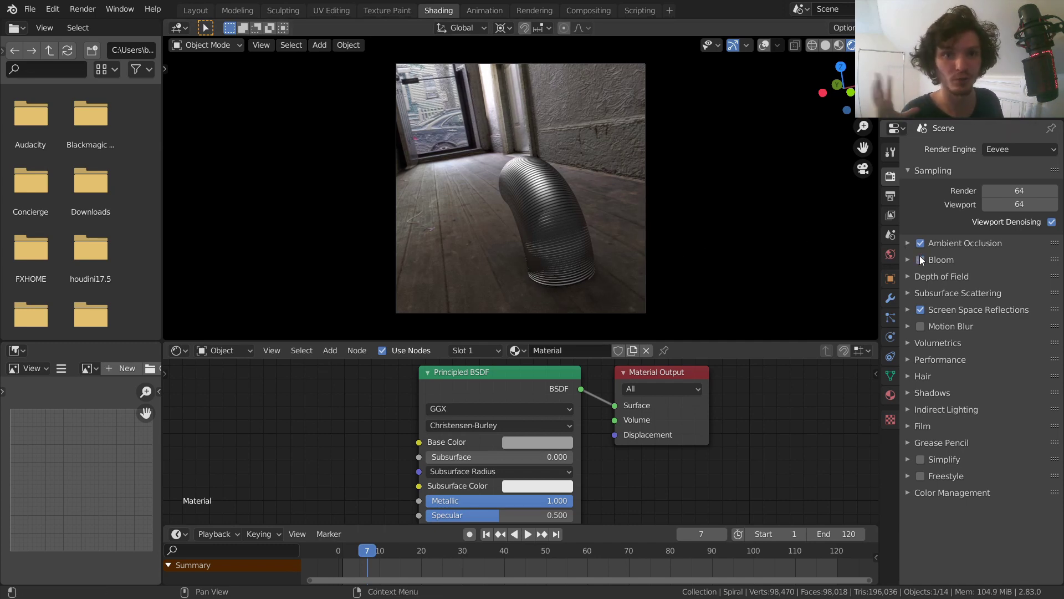
Play the animation through the camera and check the slinky's shading against its material settings
{"action": "key", "text": "space"}
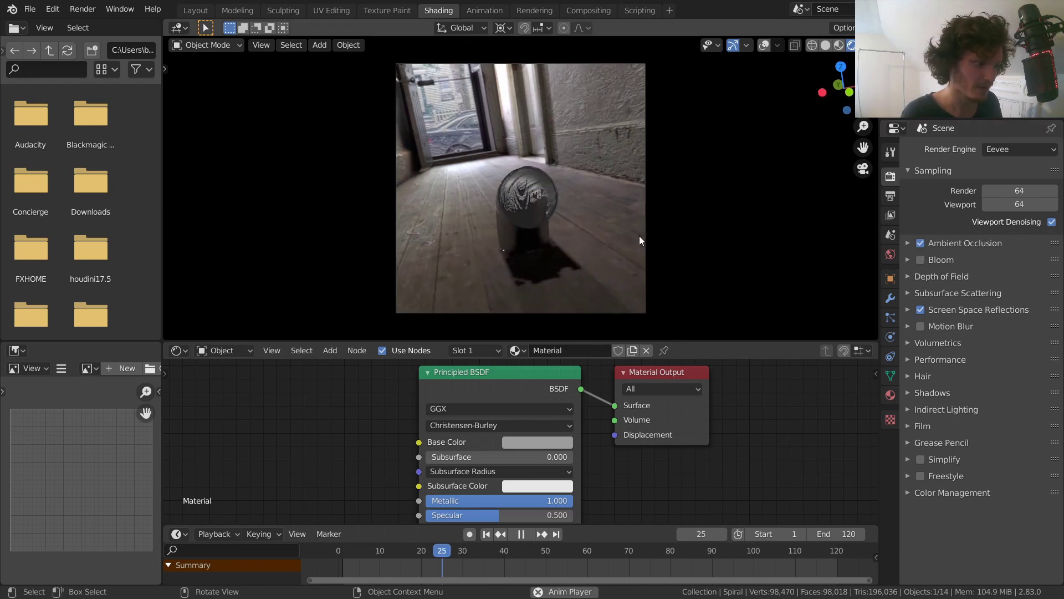
{"action": "key", "text": "space"}
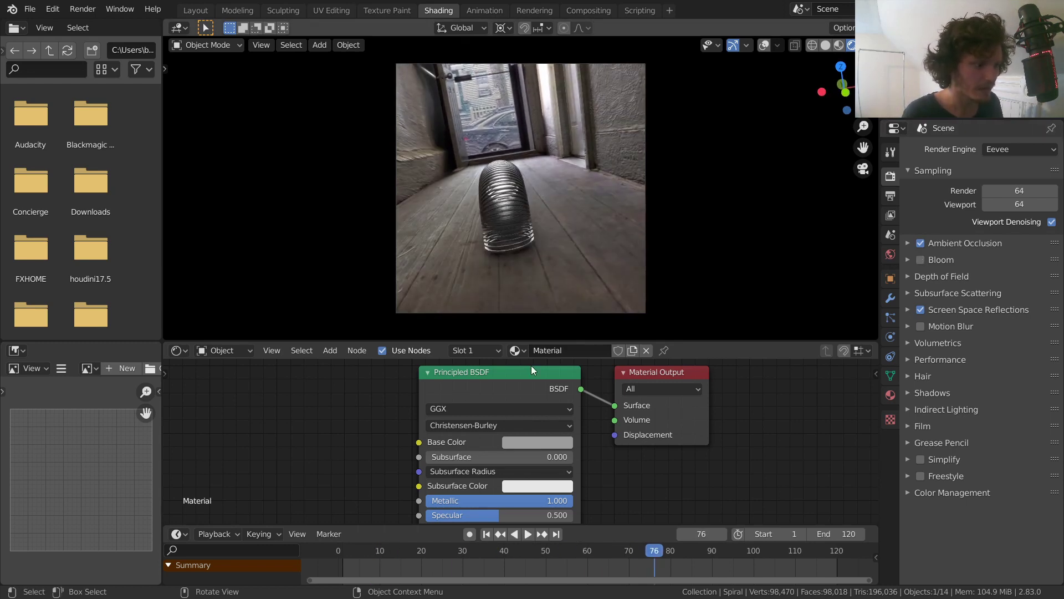
{"action": "scroll", "coordinate": [368, 384], "scroll_direction": "down", "scroll_amount": 8, "text": "shift"}
{"action": "scroll", "coordinate": [427, 434], "scroll_direction": "up", "scroll_amount": 8, "text": "shift"}
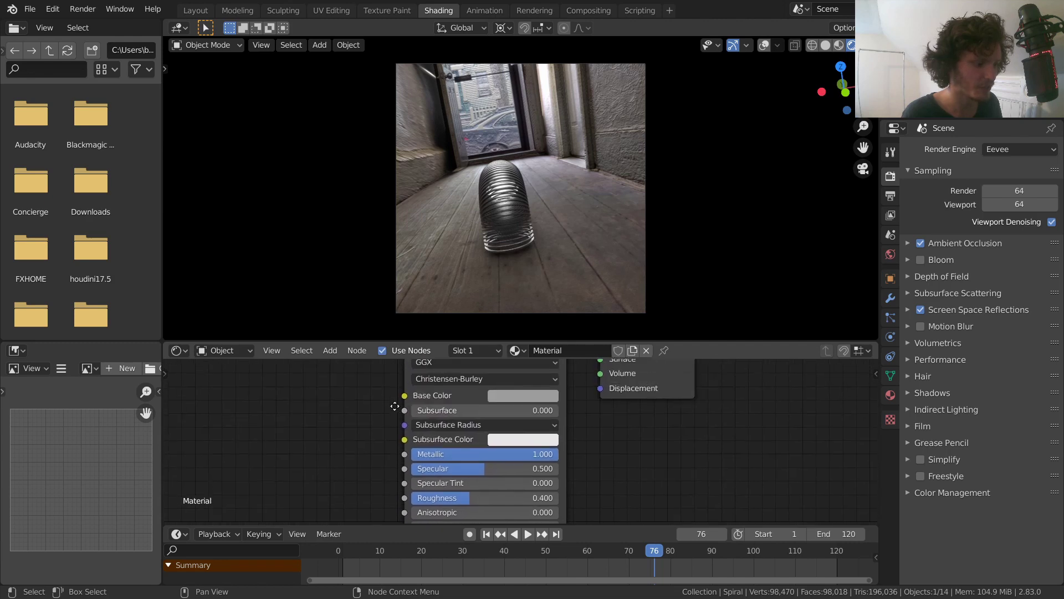
{"action": "key", "text": "shift+Left"}
{"action": "key", "text": "space"}
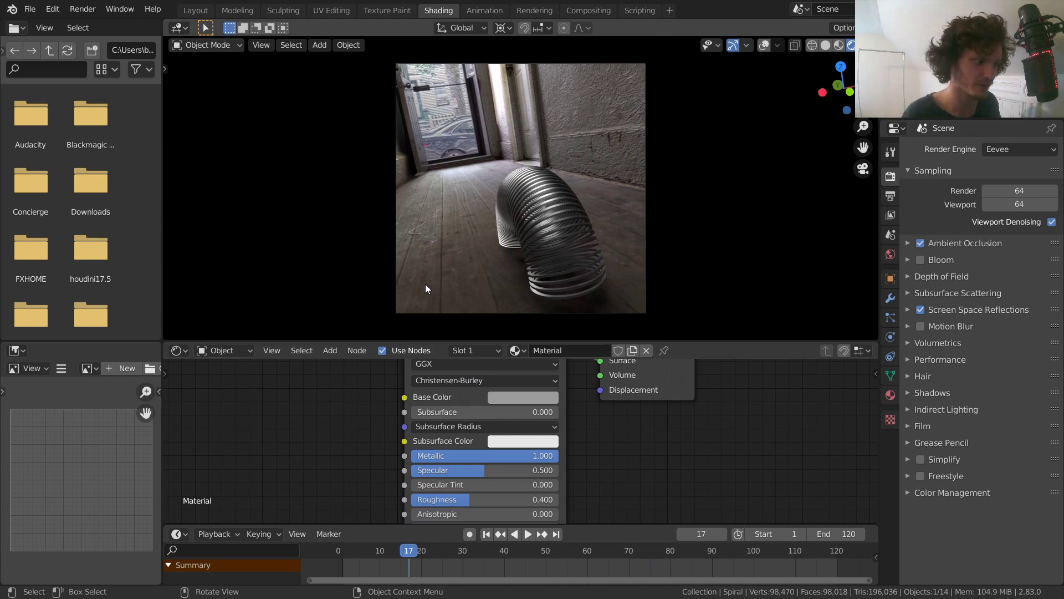
Enlarge the 3D viewport in the Layout workspace and play the animation, returning to frame 1
{"action": "left_click", "coordinate": [195, 11]}
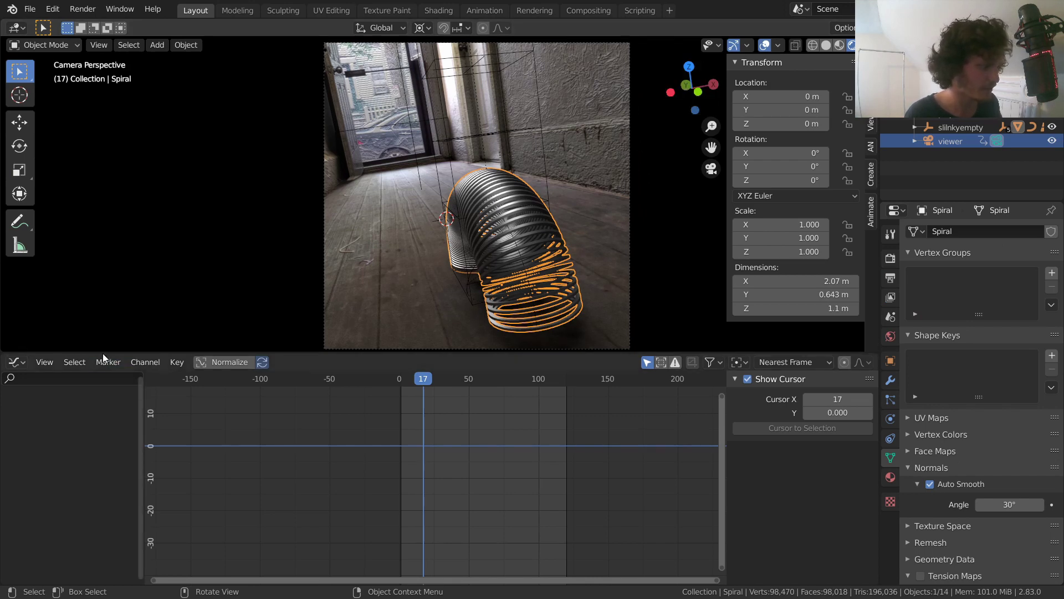
{"action": "left_click_drag", "start_coordinate": [102, 354], "coordinate": [88, 480]}
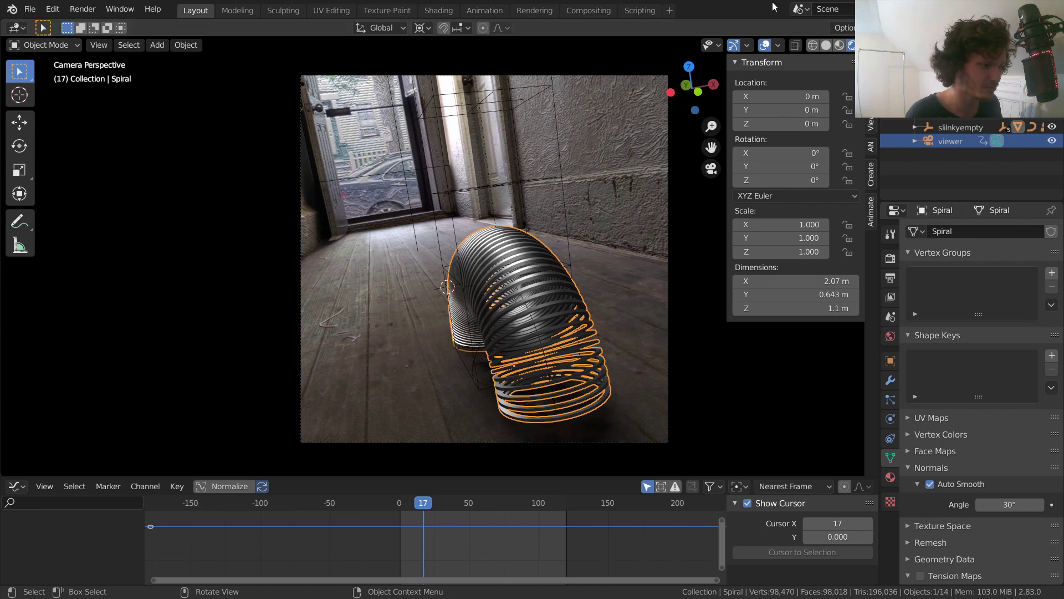
{"action": "key", "text": "space"}
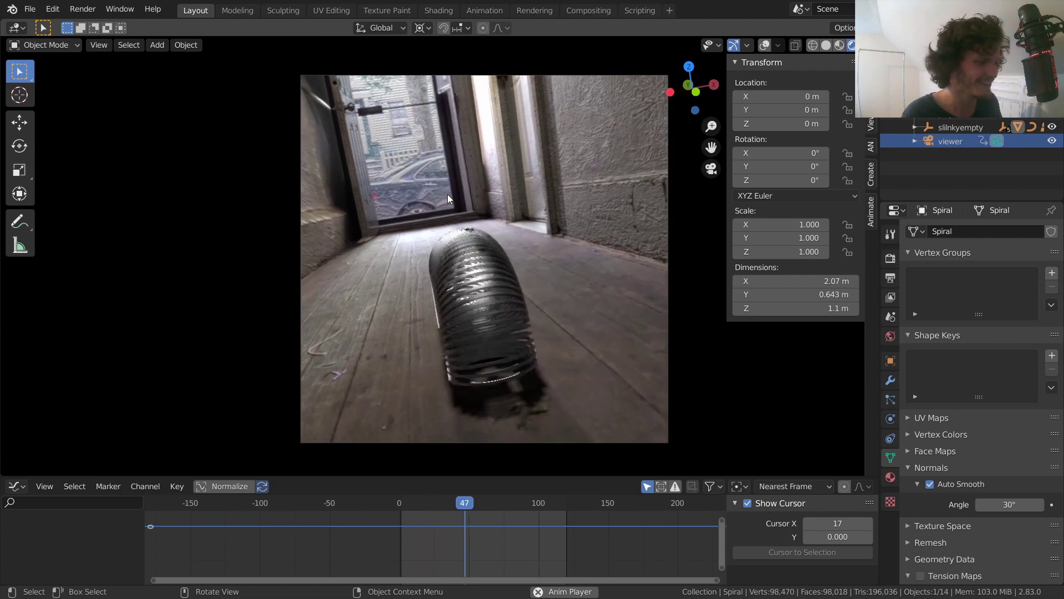
{"action": "key", "text": "space"}
{"action": "key", "text": "shift+Left"}
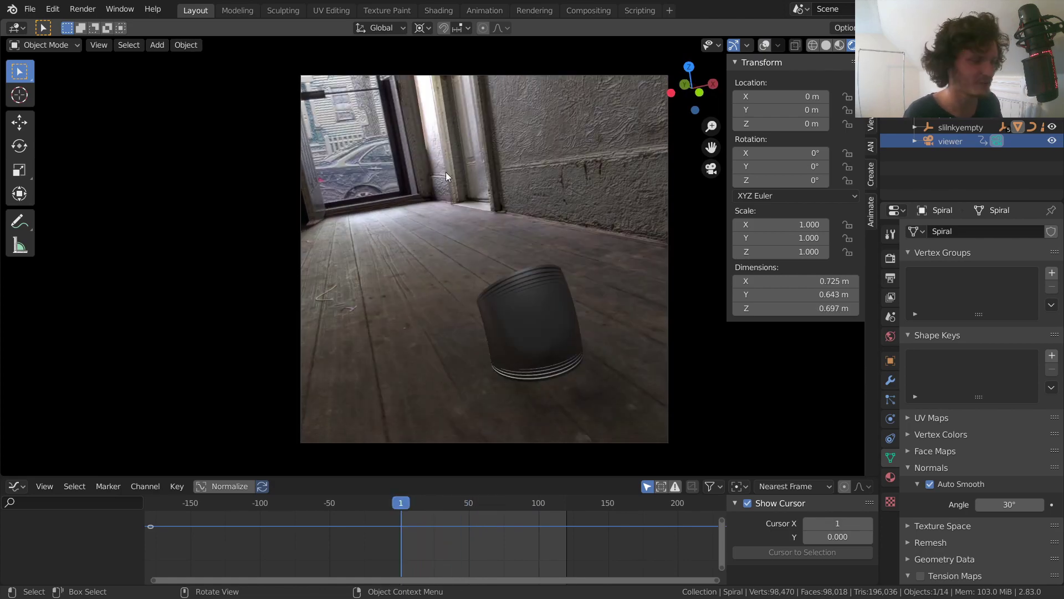
Leave the camera view, turn the viewport overlays back on and add a 2 m cube at the world origin
{"action": "key", "text": "KP_0"}
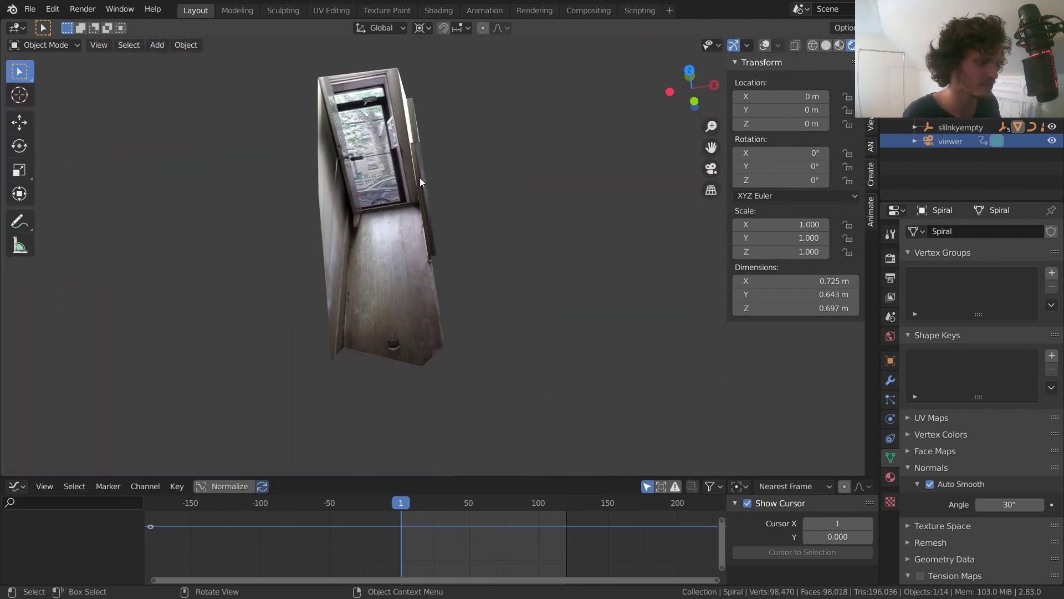
{"action": "left_click", "coordinate": [765, 45]}
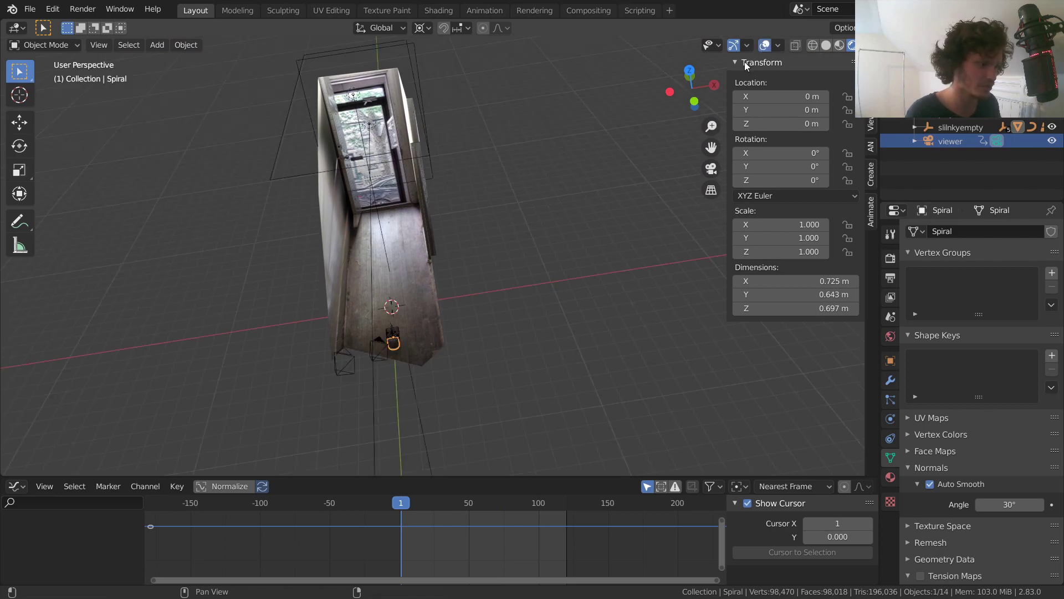
{"action": "key", "text": "shift+a"}
{"action": "mouse_move", "coordinate": [381, 112]}
{"action": "left_click", "coordinate": [448, 127]}
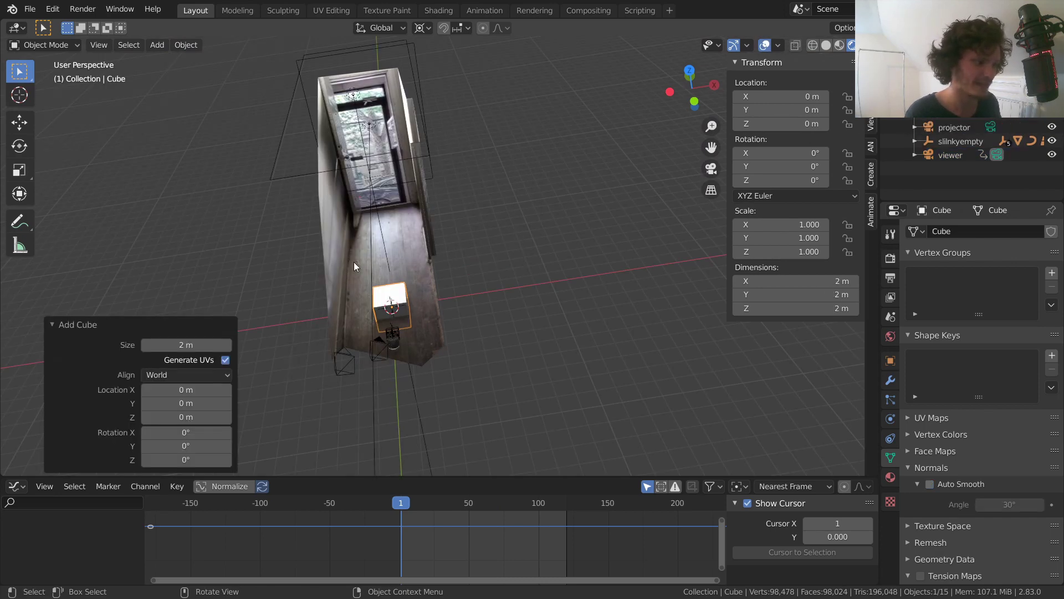
Scale the cube uniformly to about 14.3 so it encloses the hallway and look through the camera again
{"action": "middle_click_drag", "start_coordinate": [420, 260], "coordinate": [418, 291]}
{"action": "key", "text": "s"}
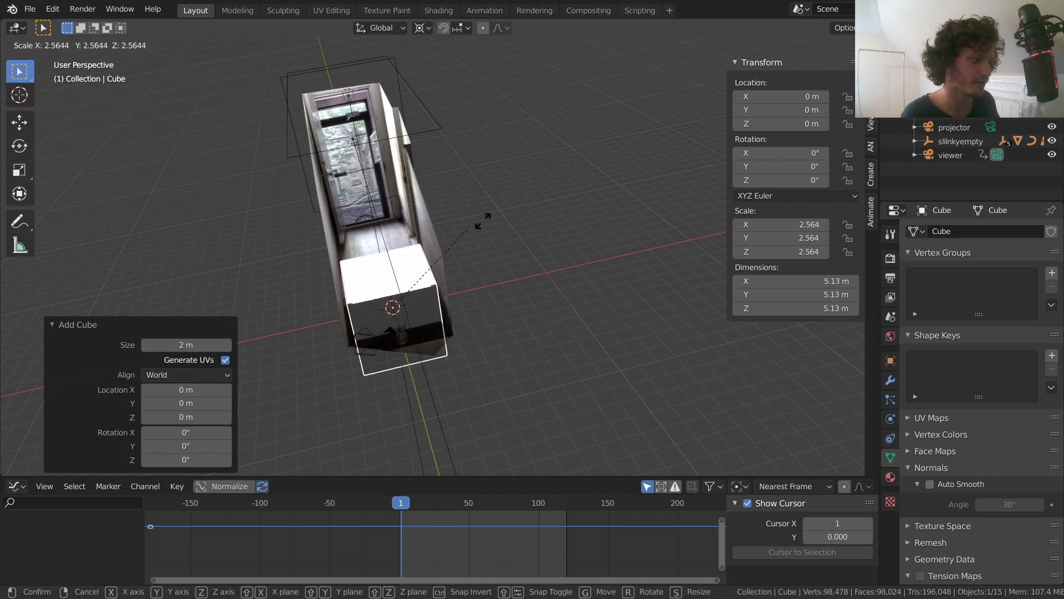
{"action": "left_click", "coordinate": [456, 195]}
{"action": "key", "text": "s"}
{"action": "left_click", "coordinate": [621, 158]}
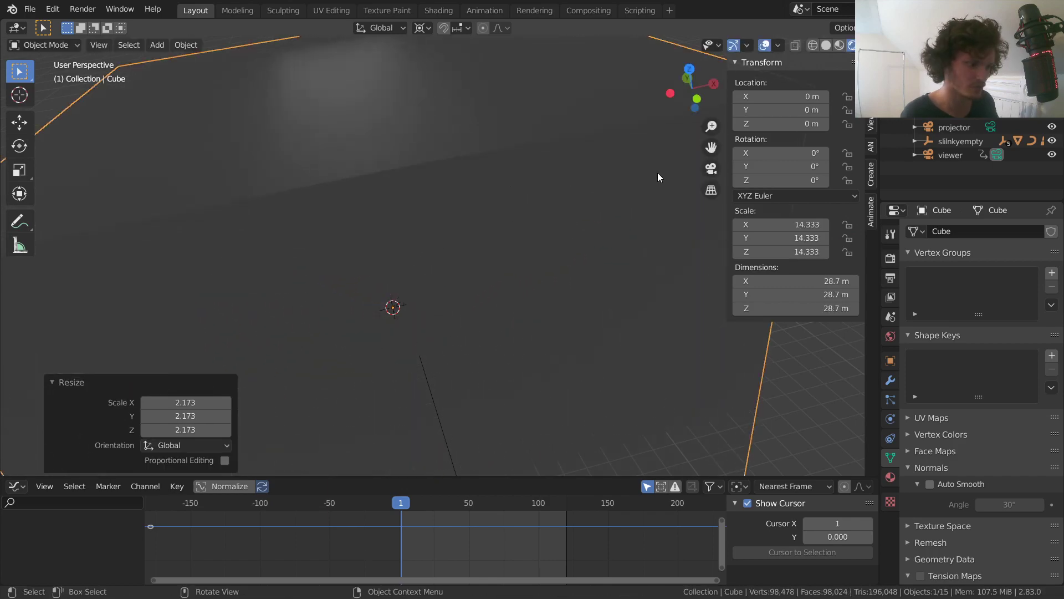
{"action": "left_click", "coordinate": [713, 169]}
Create a new material for the cube in the Shading workspace and delete its Principled BSDF node
{"action": "left_click", "coordinate": [432, 11]}
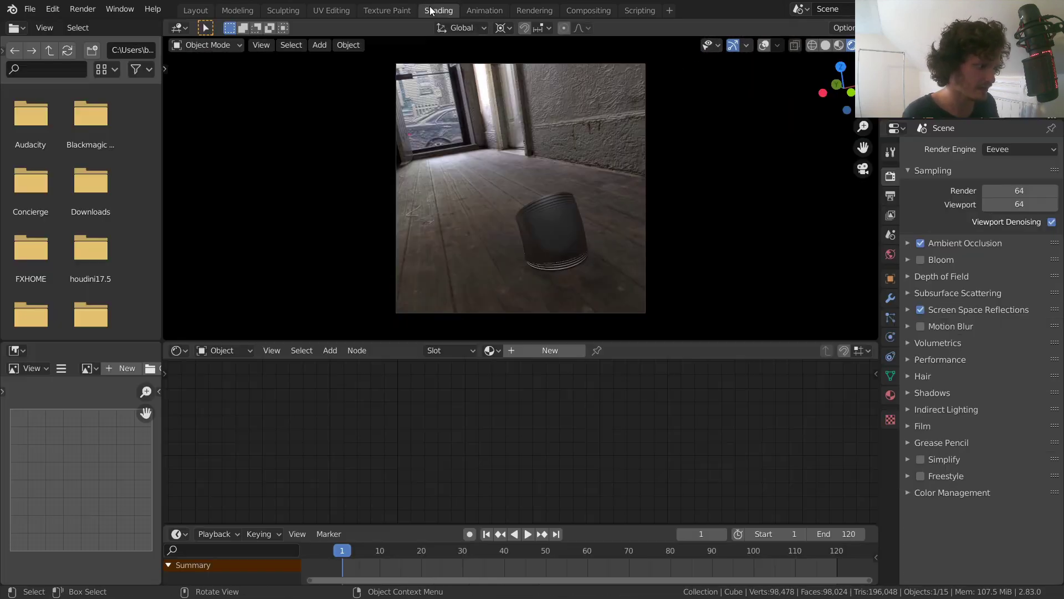
{"action": "middle_click_drag", "start_coordinate": [461, 171], "coordinate": [494, 159]}
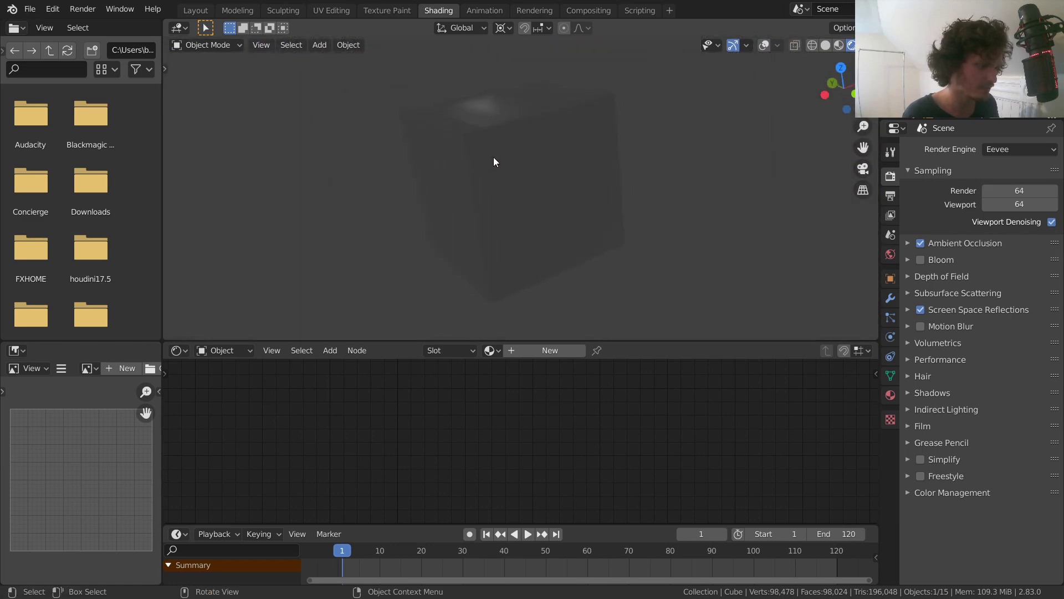
{"action": "left_click", "coordinate": [545, 346]}
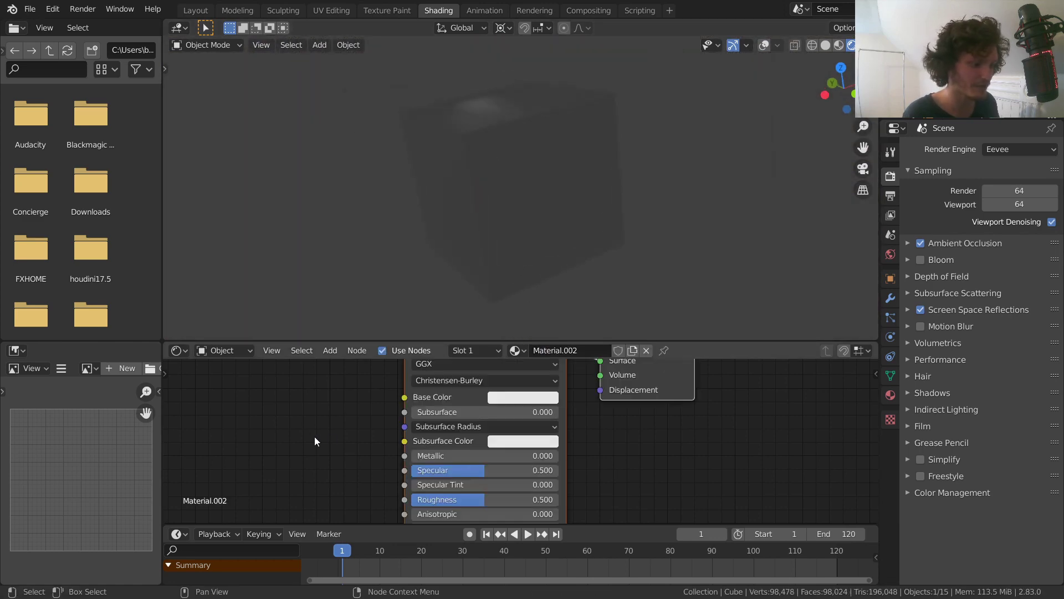
{"action": "middle_click_drag", "start_coordinate": [316, 447], "coordinate": [329, 494]}
{"action": "left_click_drag", "start_coordinate": [355, 478], "coordinate": [479, 390]}
{"action": "key", "text": "x"}
Add a Principled Volume node and connect its output to the Material Output's Volume input
{"action": "key", "text": "shift+a"}
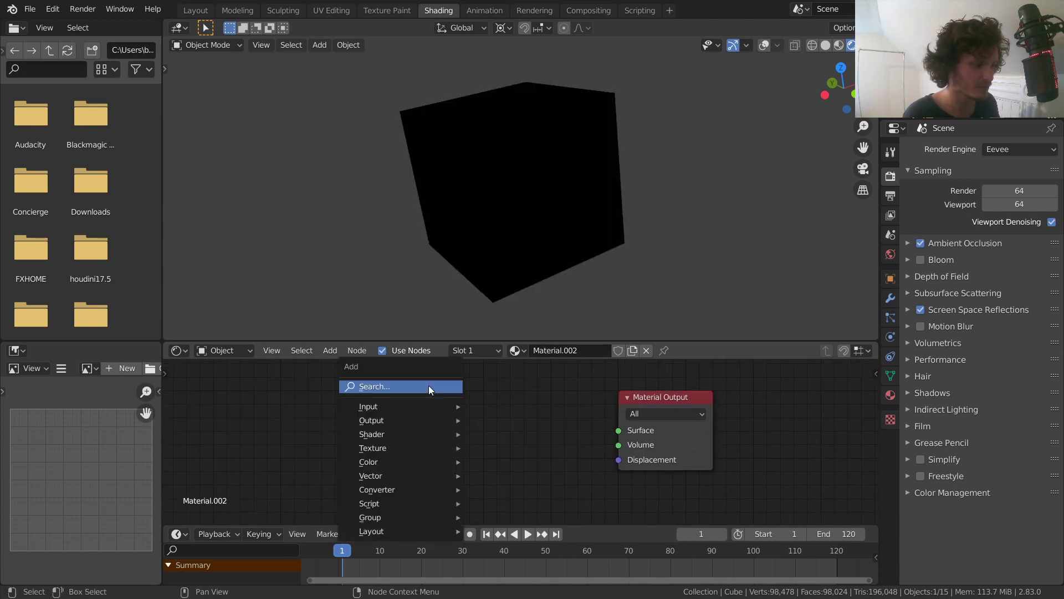
{"action": "type", "text": "volume"}
{"action": "left_click", "coordinate": [441, 421]}
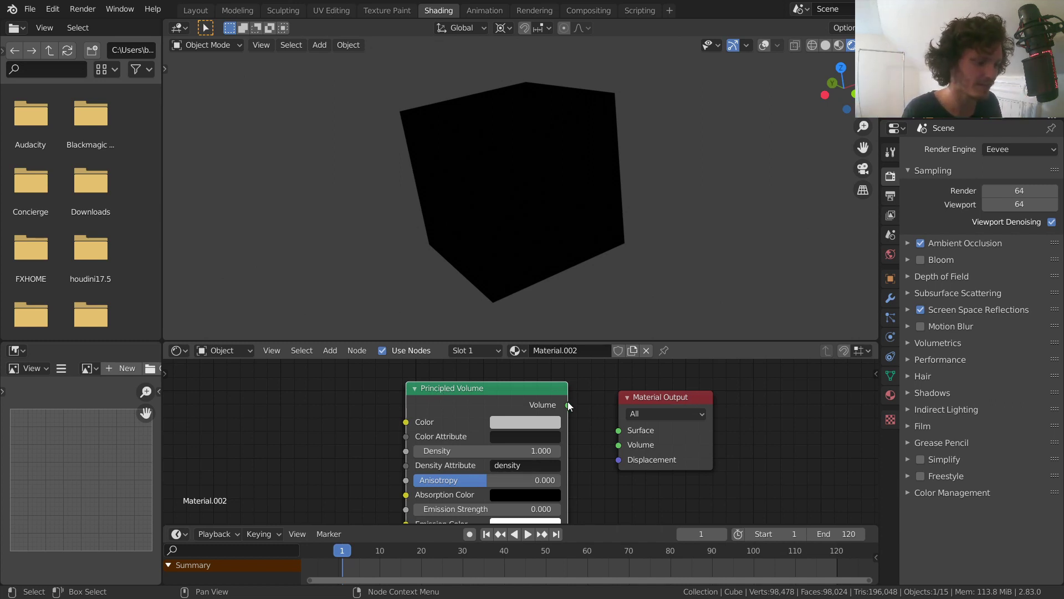
{"action": "left_click_drag", "start_coordinate": [568, 404], "coordinate": [619, 446]}
{"action": "scroll", "coordinate": [511, 196], "scroll_direction": "up", "scroll_amount": 3}
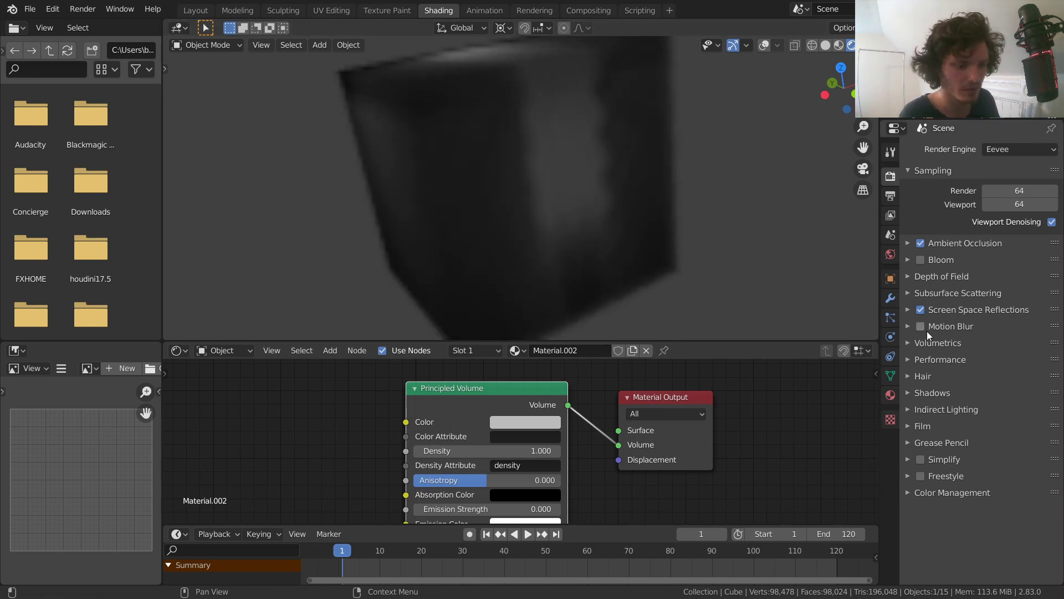
Set the Eevee volumetrics Tile Size to 4 px and switch to the camera view
{"action": "left_click", "coordinate": [934, 344]}
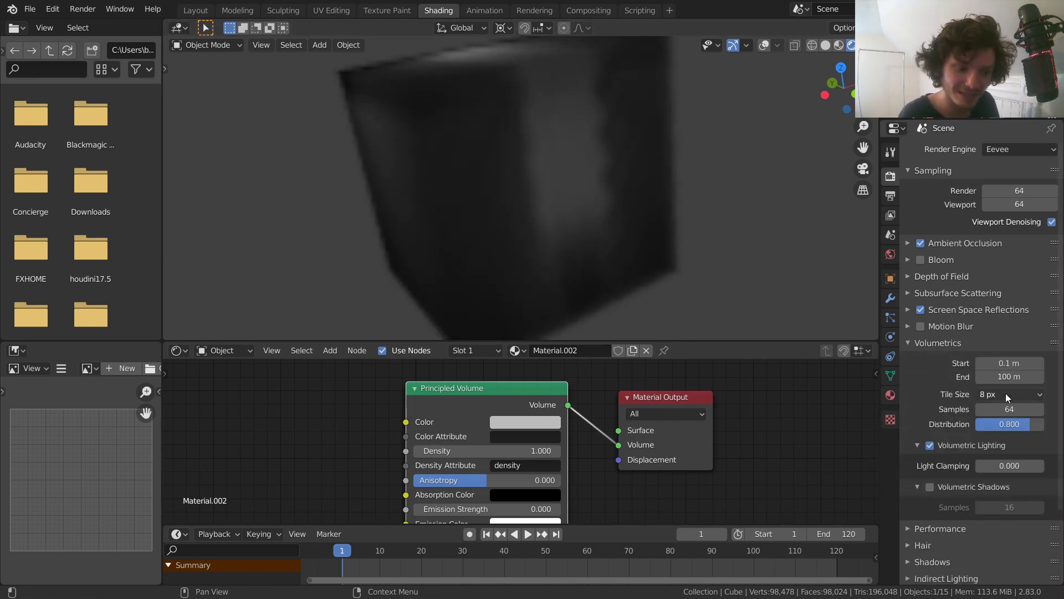
{"action": "left_click", "coordinate": [1006, 394]}
{"action": "left_click", "coordinate": [1002, 426]}
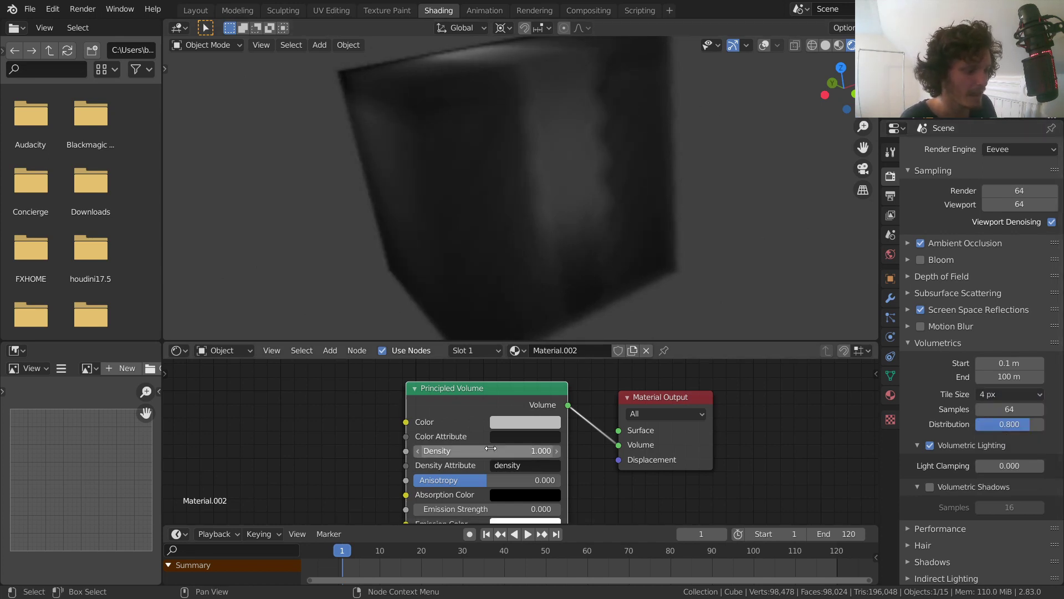
{"action": "left_click", "coordinate": [863, 169]}
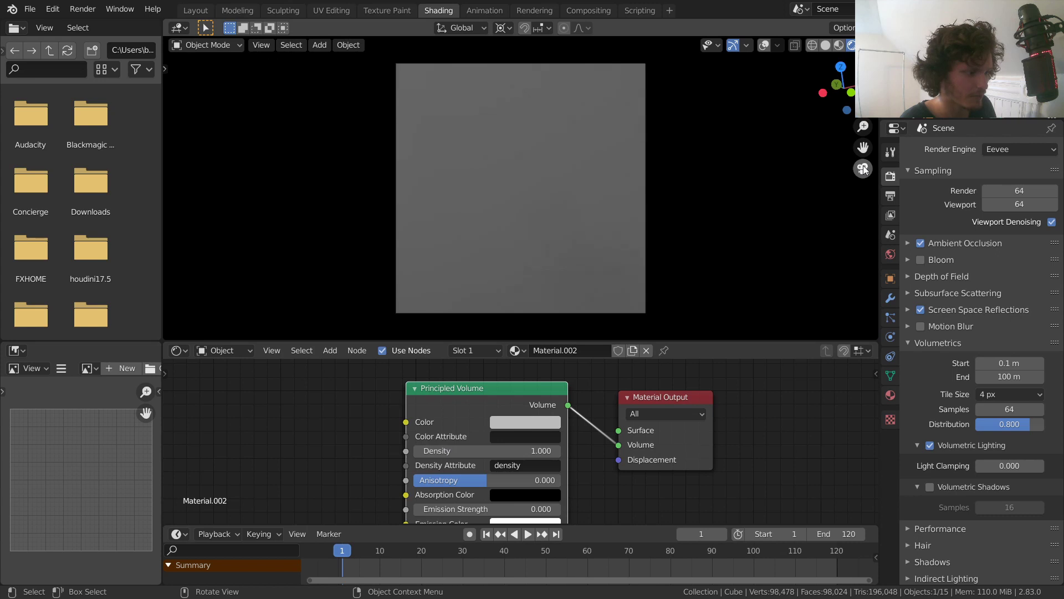
Set the Principled Volume's Density to 0.4 and preview the fog by playing the animation
{"action": "left_click", "coordinate": [487, 450]}
{"action": "type", "text": "0.4"}
{"action": "key", "text": "Return"}
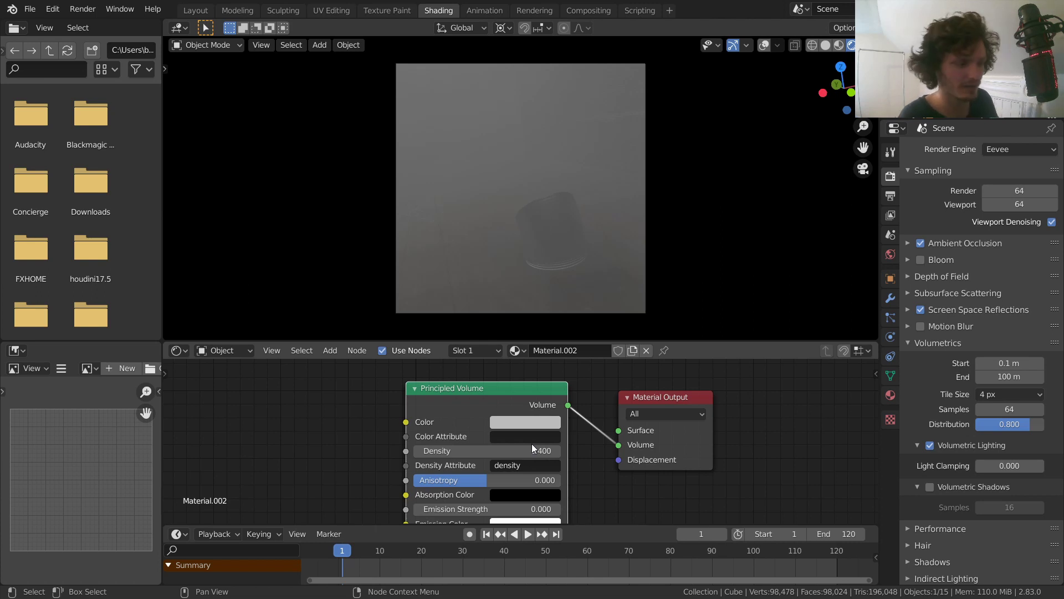
{"action": "scroll", "coordinate": [563, 227], "scroll_direction": "up", "scroll_amount": 1}
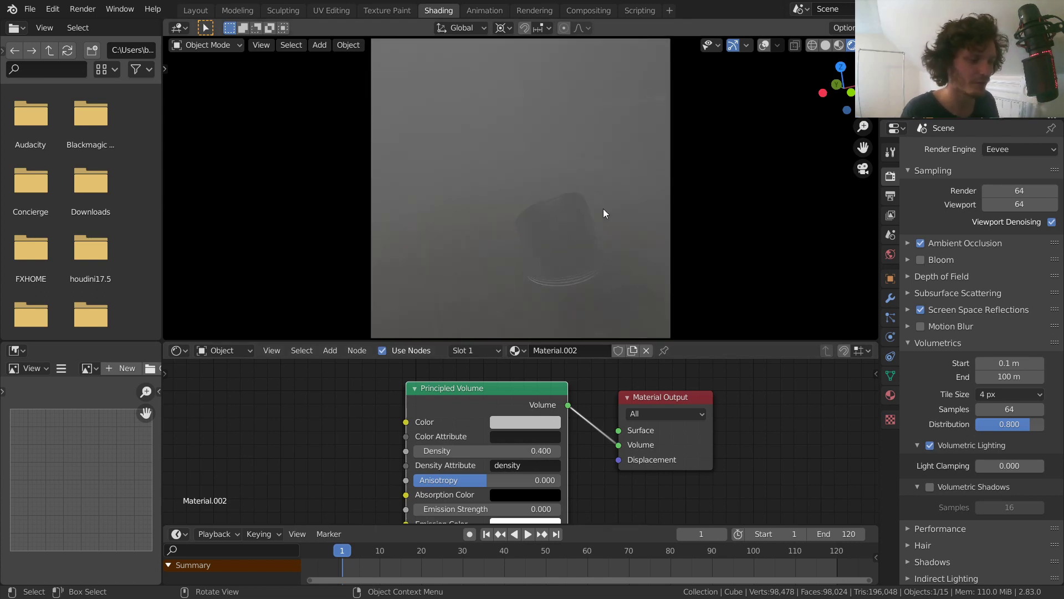
{"action": "key", "text": "space"}
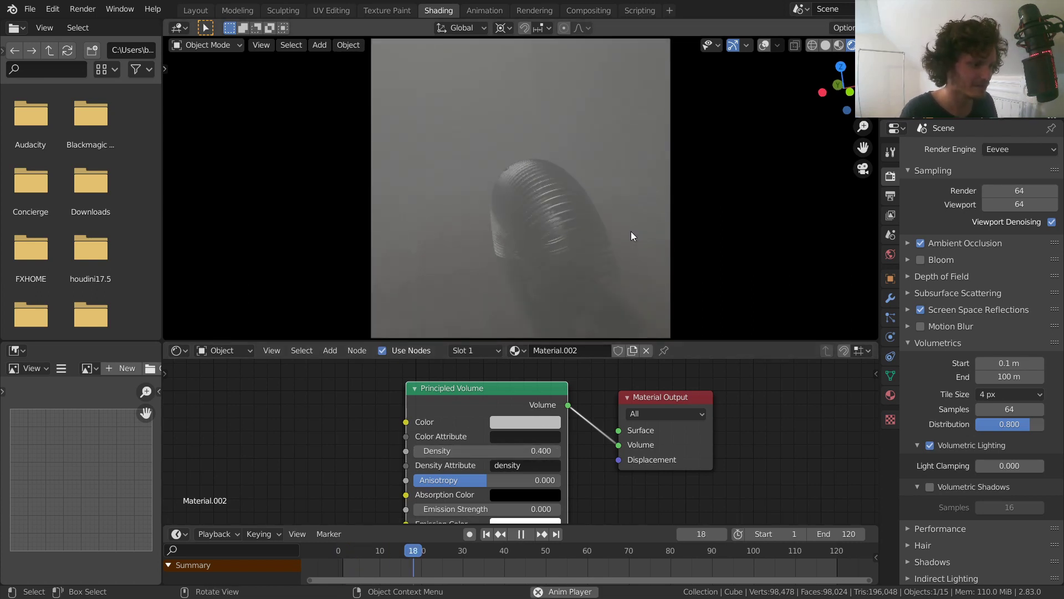
{"action": "key", "text": "space"}
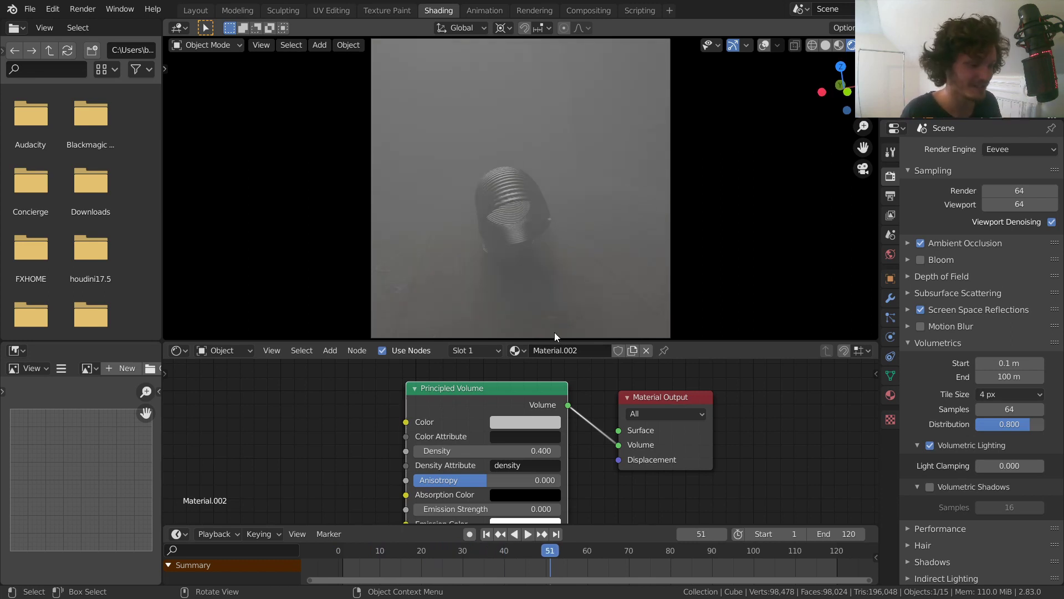
Lower the Principled Volume's Density to 0.05 while checking the fog with animation playback
{"action": "left_click_drag", "start_coordinate": [521, 451], "coordinate": [399, 451]}
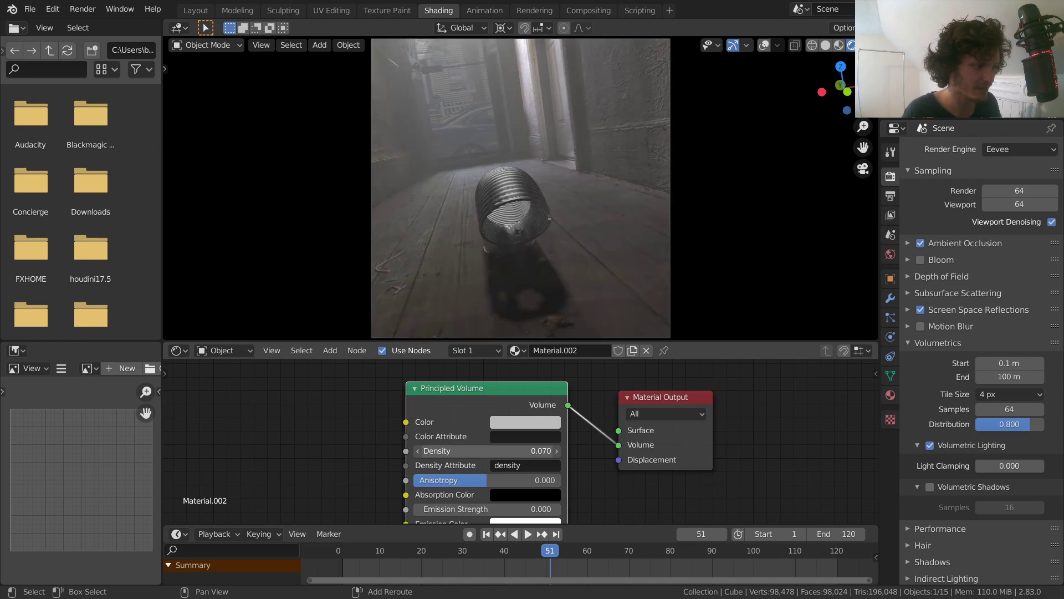
{"action": "key", "text": "space"}
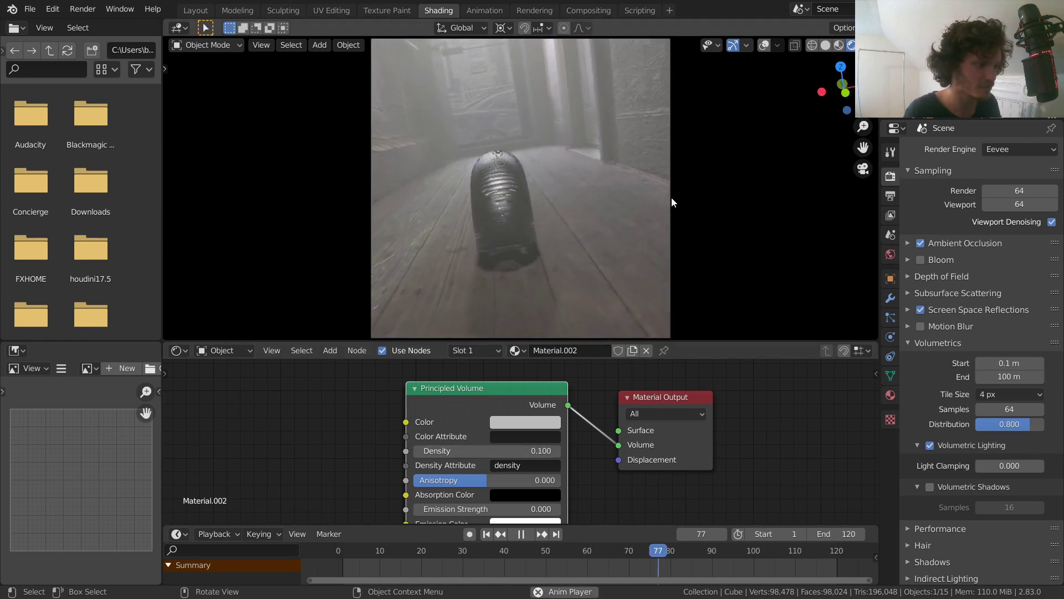
{"action": "left_click", "coordinate": [521, 447]}
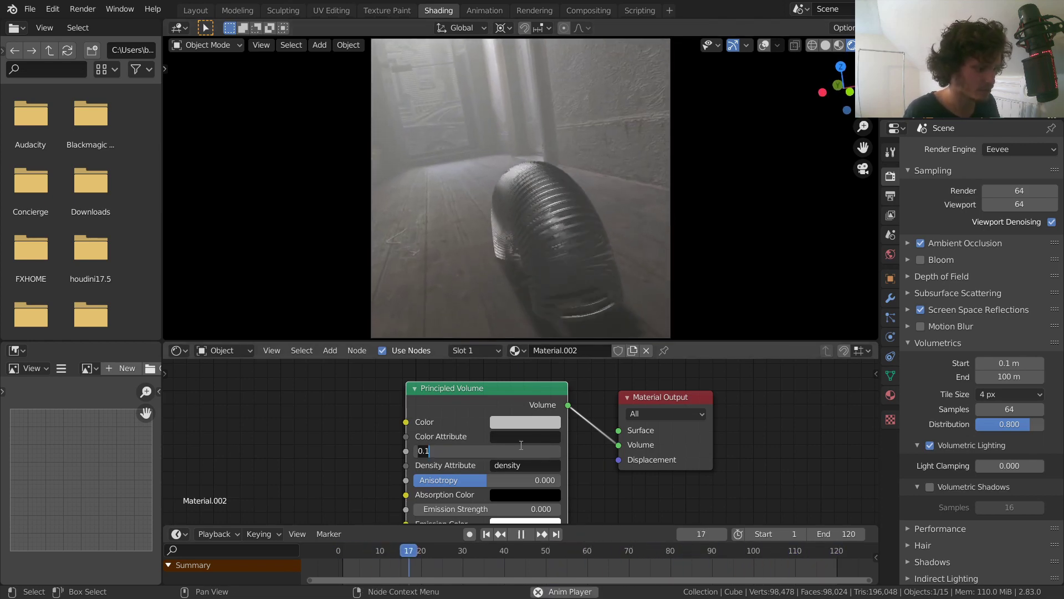
{"action": "type", "text": "/2"}
{"action": "key", "text": "Return"}
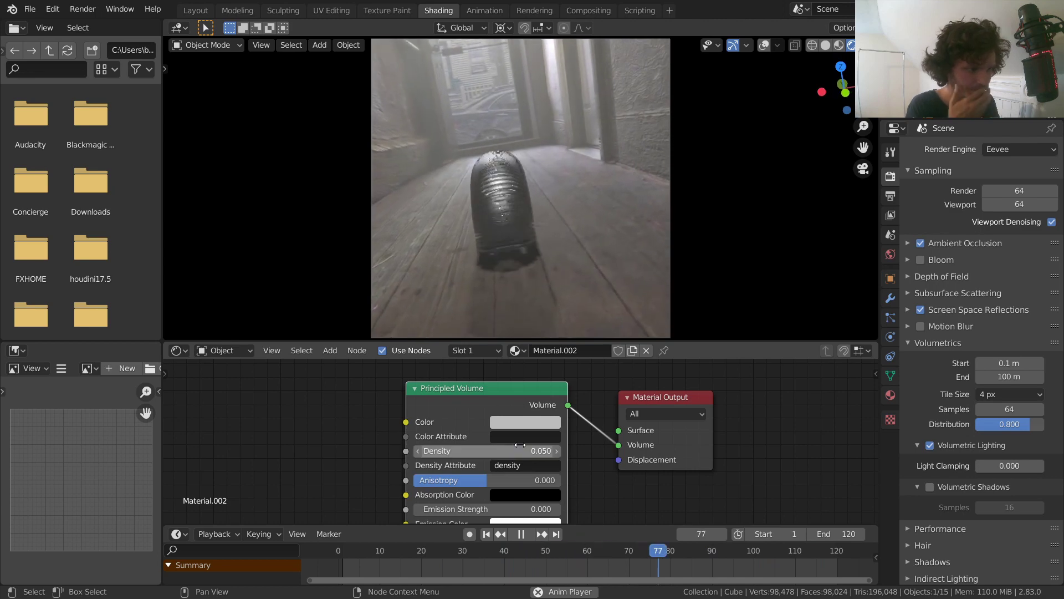
{"action": "key", "text": "space"}
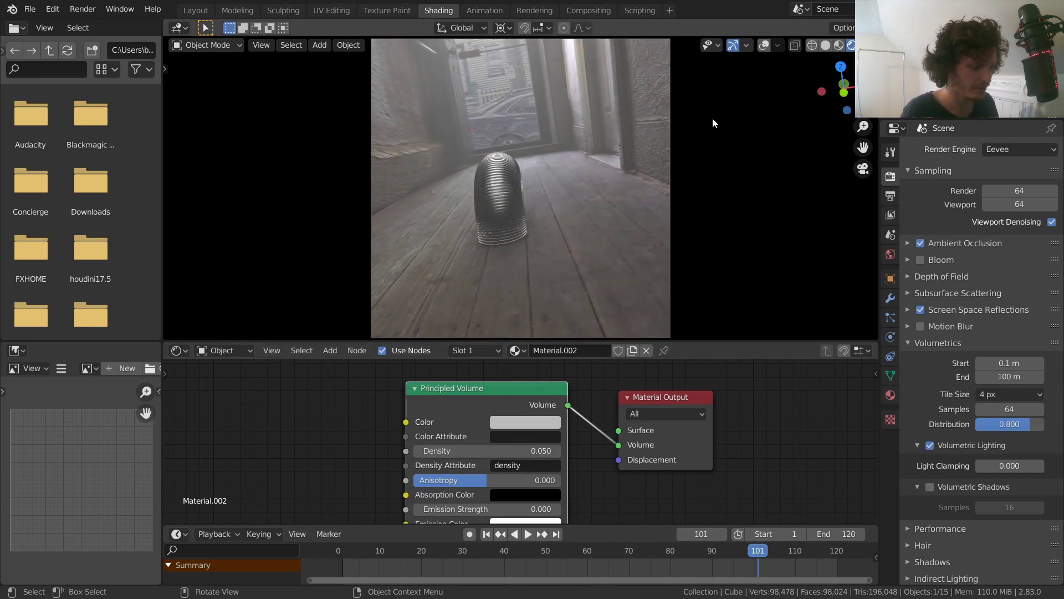
{"action": "key", "text": "shift+a"}
{"action": "left_click", "coordinate": [706, 132]}
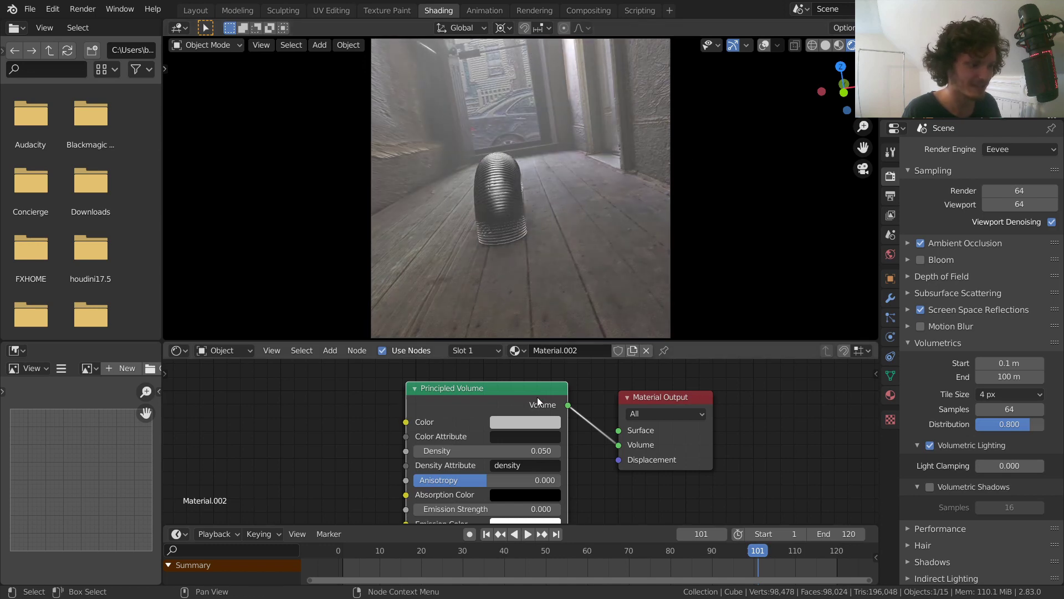
Tint the Principled Volume's Color to a warm beige (H 0.122, S 0.093, V 0.735) and preview the animation
{"action": "left_click", "coordinate": [537, 423]}
{"action": "left_click_drag", "start_coordinate": [558, 289], "coordinate": [543, 281]}
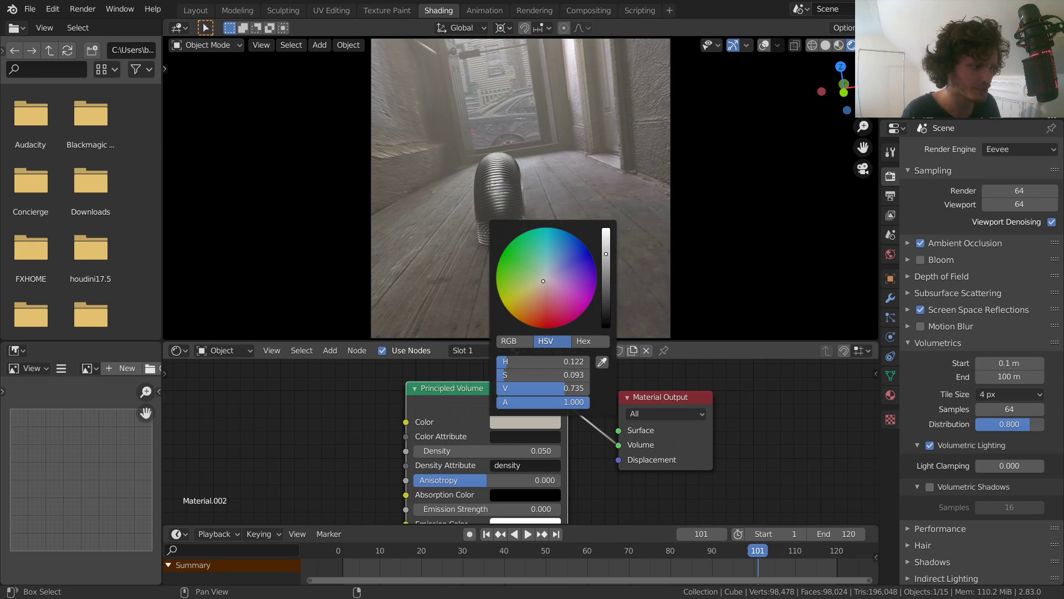
{"action": "key", "text": "space"}
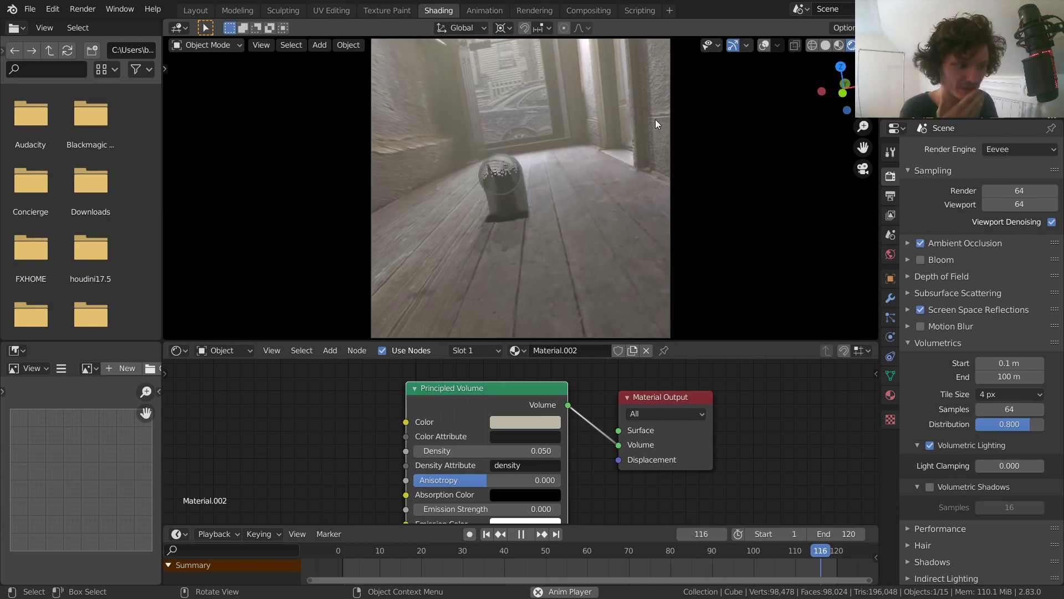
{"action": "key", "text": "space"}
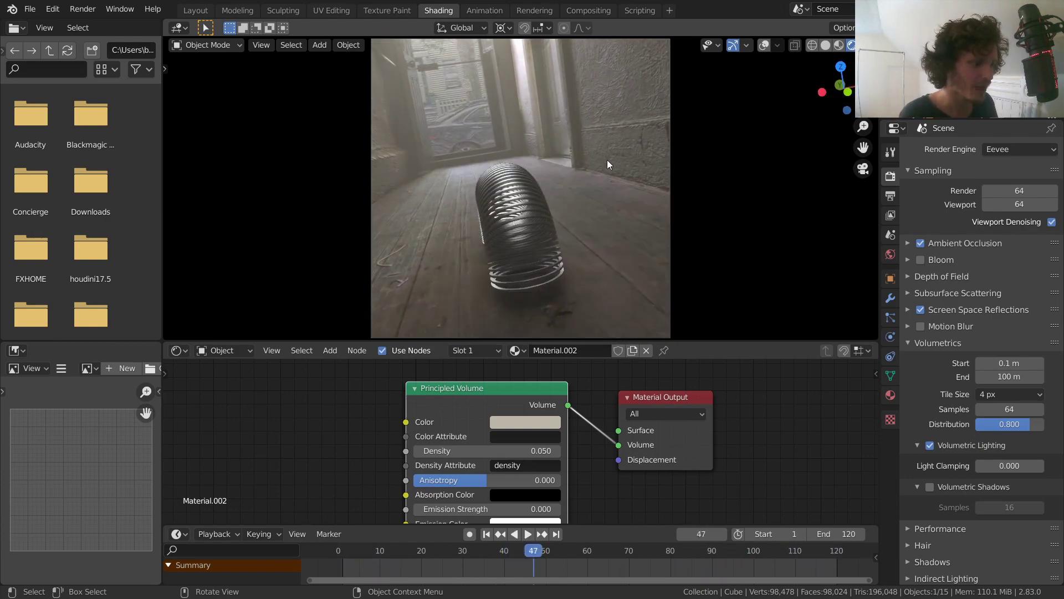
Move the ColorRamp's black stop to position 0.530 and preview the patchy fog by playing the animation in camera view
{"action": "middle_click_drag", "start_coordinate": [607, 160], "coordinate": [613, 165]}
{"action": "scroll", "coordinate": [614, 164], "scroll_direction": "down", "scroll_amount": 2}
{"action": "scroll", "coordinate": [614, 164], "scroll_direction": "down", "scroll_amount": 6}
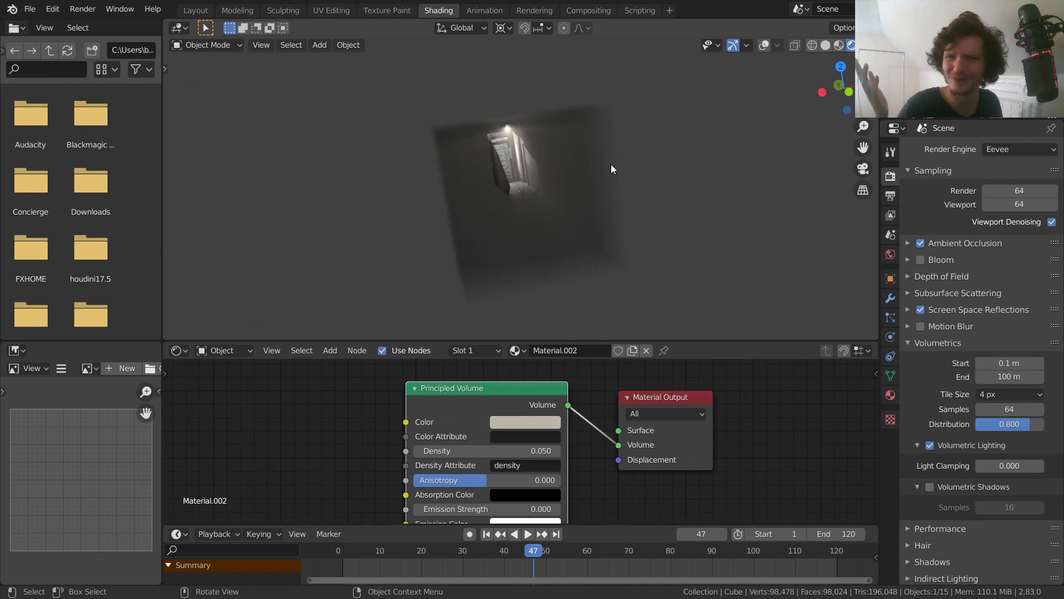
{"action": "key", "text": "shift"}
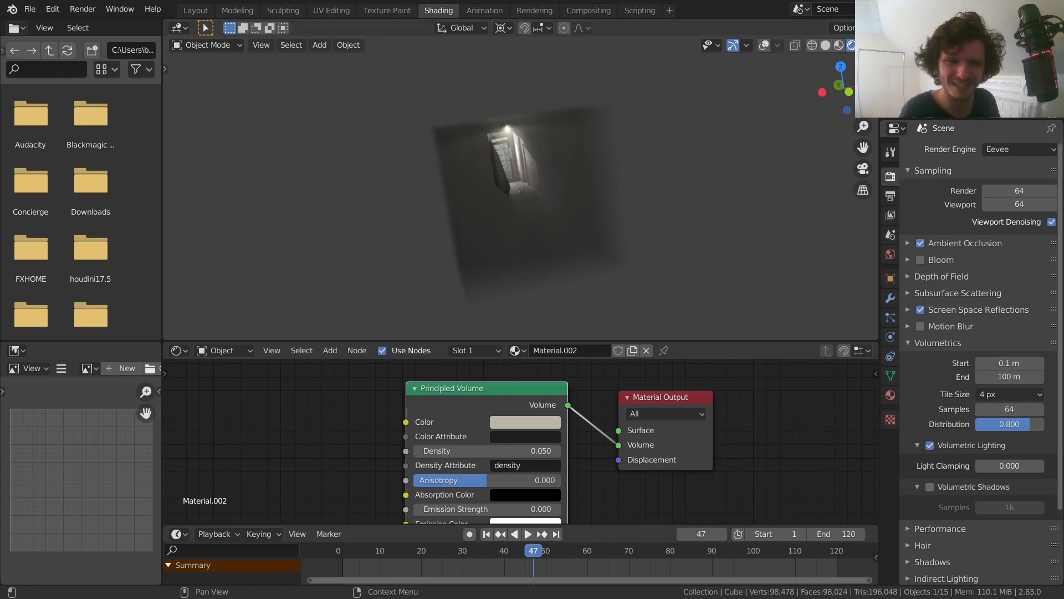
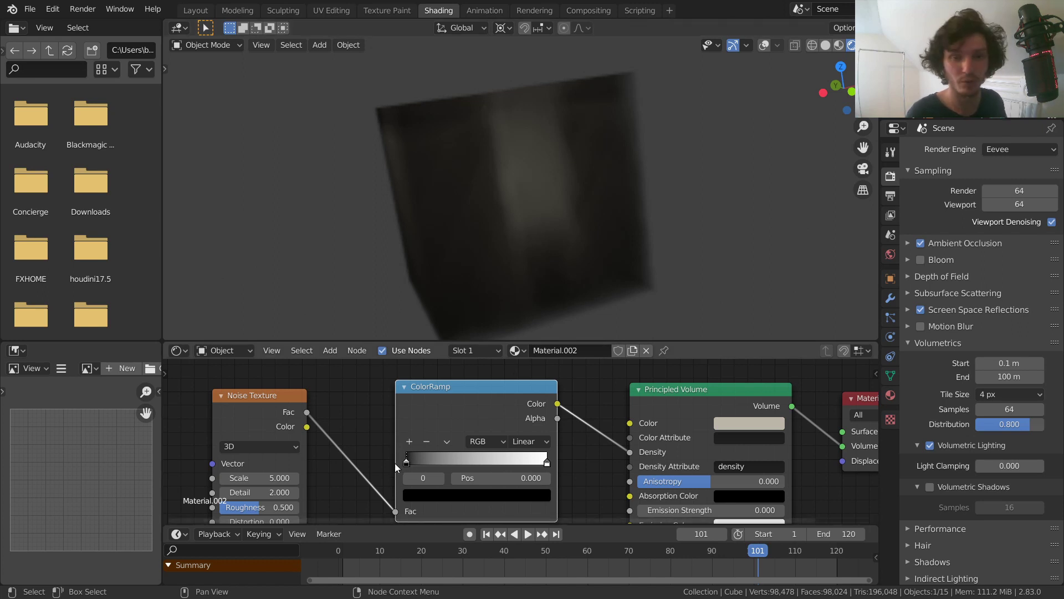
{"action": "left_click", "coordinate": [498, 478]}
{"action": "type", "text": "0.33"}
{"action": "key", "text": "Return"}
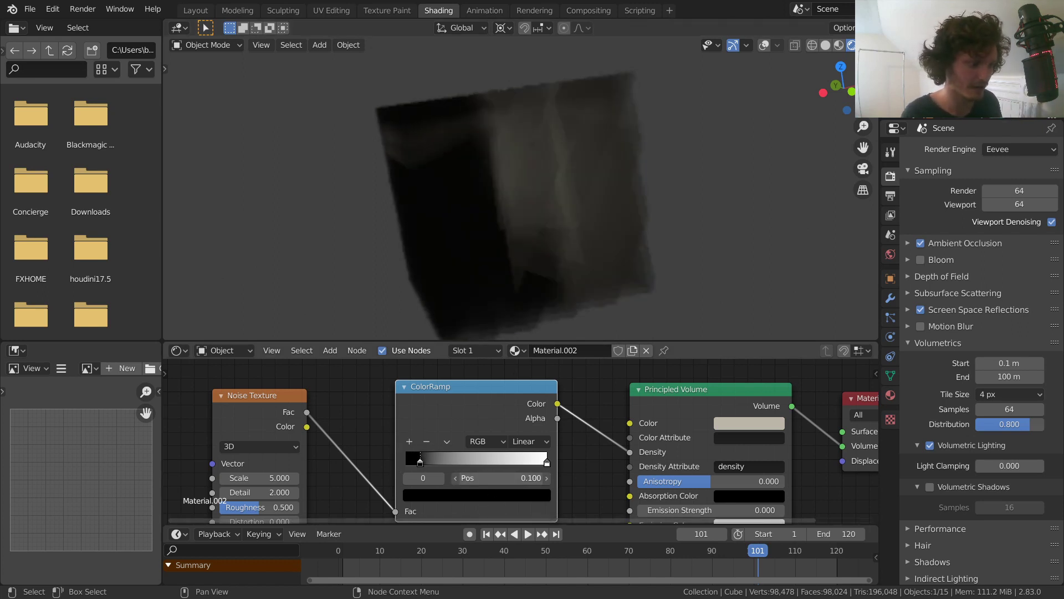
{"action": "left_click_drag", "start_coordinate": [499, 478], "coordinate": [521, 478]}
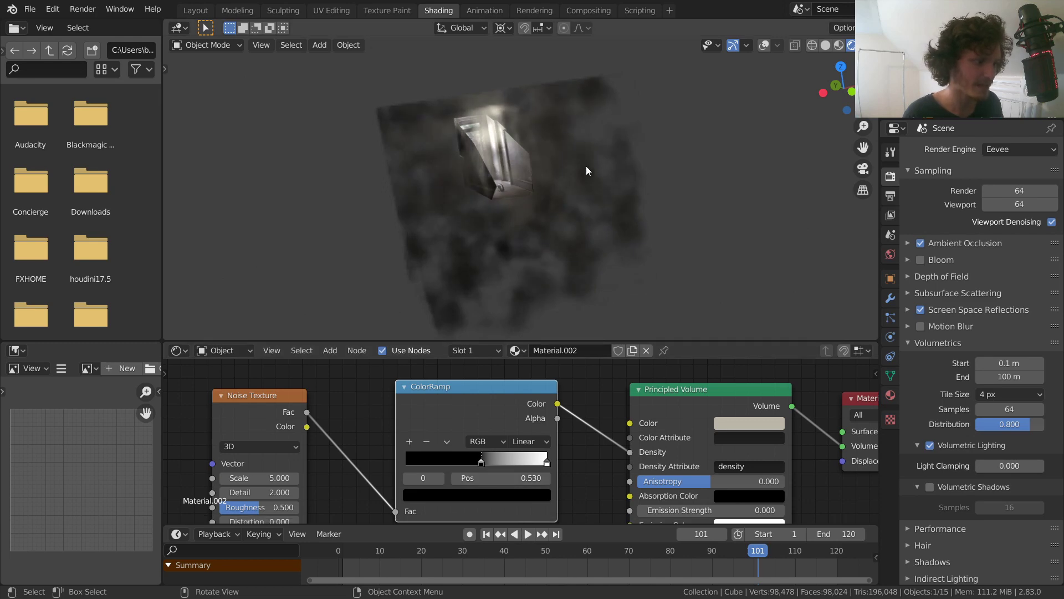
{"action": "left_click", "coordinate": [863, 169]}
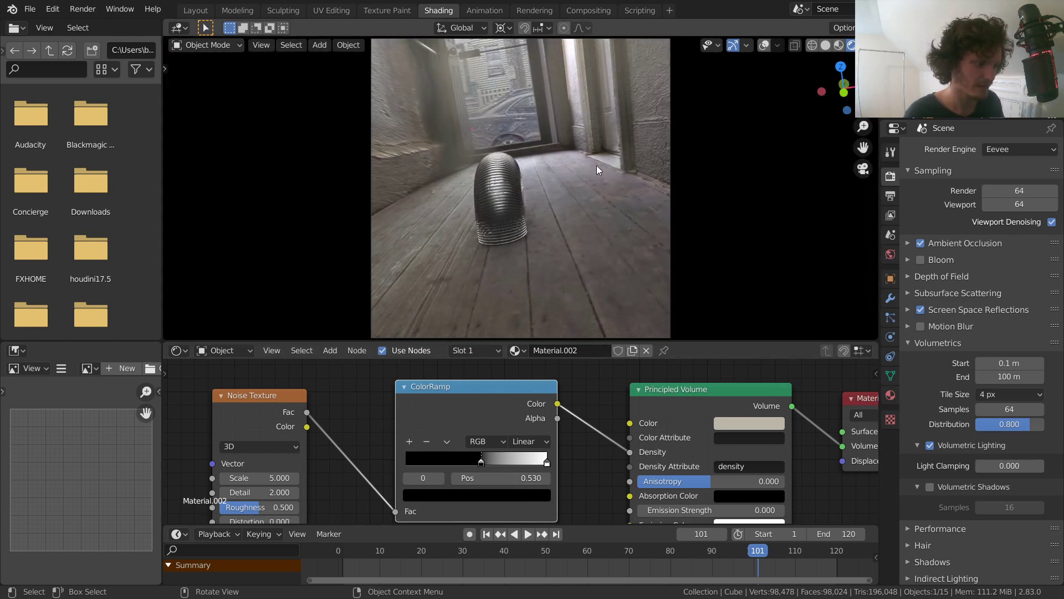
{"action": "key", "text": "space"}
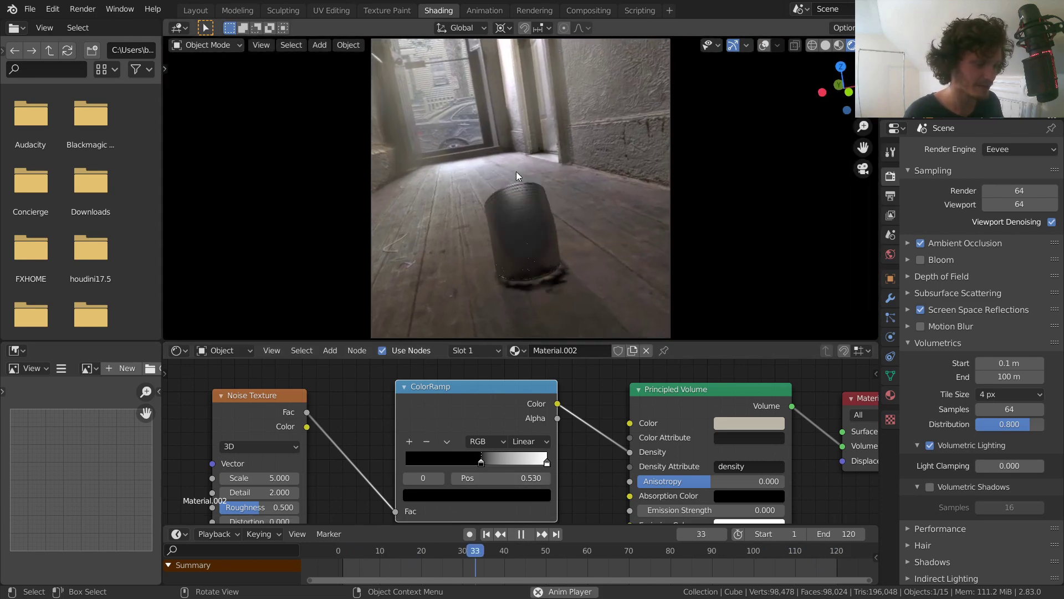
{"action": "key", "text": "space"}
Lighten the ColorRamp's black stop to a dark grey and check the fog in camera view
{"action": "middle_click_drag", "start_coordinate": [516, 171], "coordinate": [546, 181]}
{"action": "scroll", "coordinate": [546, 180], "scroll_direction": "down", "scroll_amount": 5}
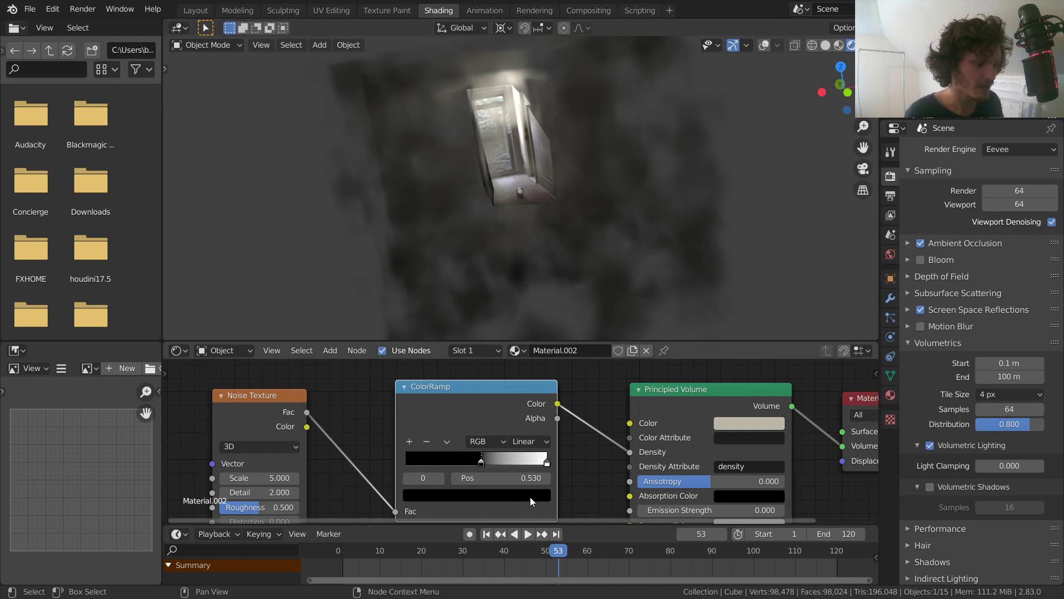
{"action": "left_click", "coordinate": [513, 493]}
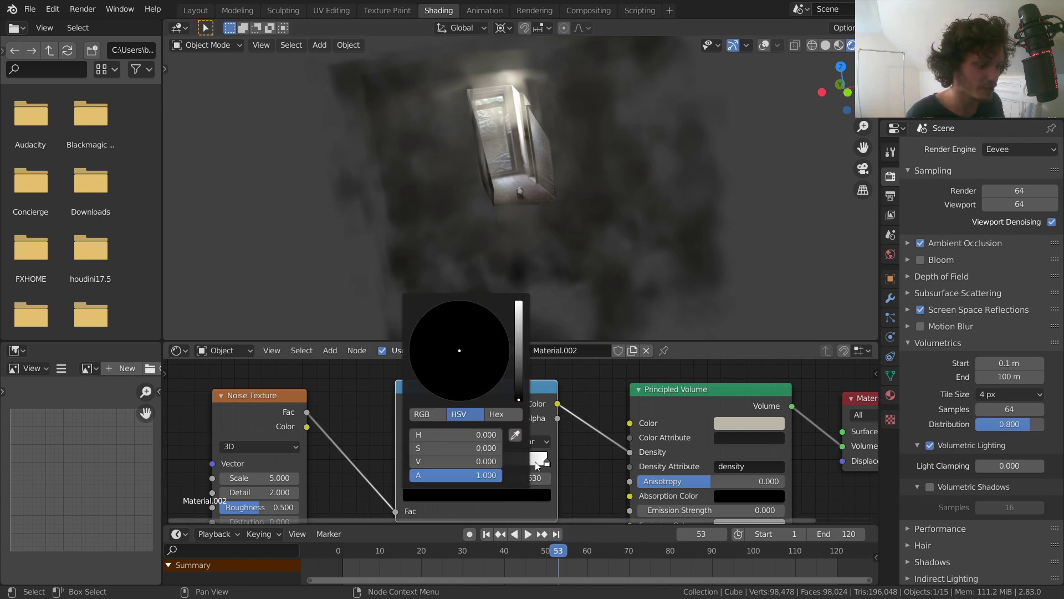
{"action": "left_click_drag", "start_coordinate": [522, 394], "coordinate": [519, 378]}
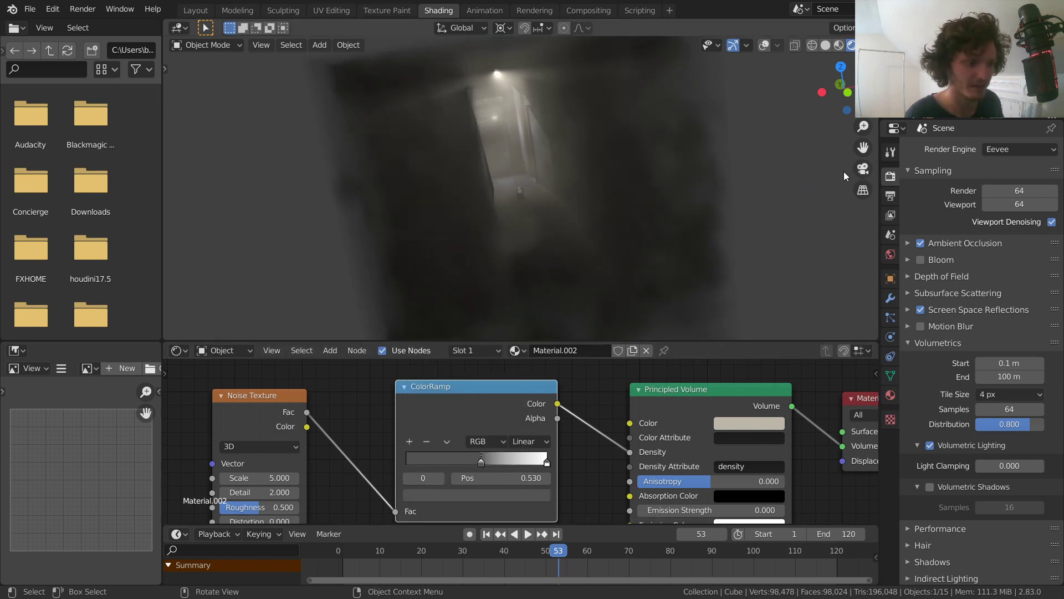
{"action": "left_click", "coordinate": [863, 168]}
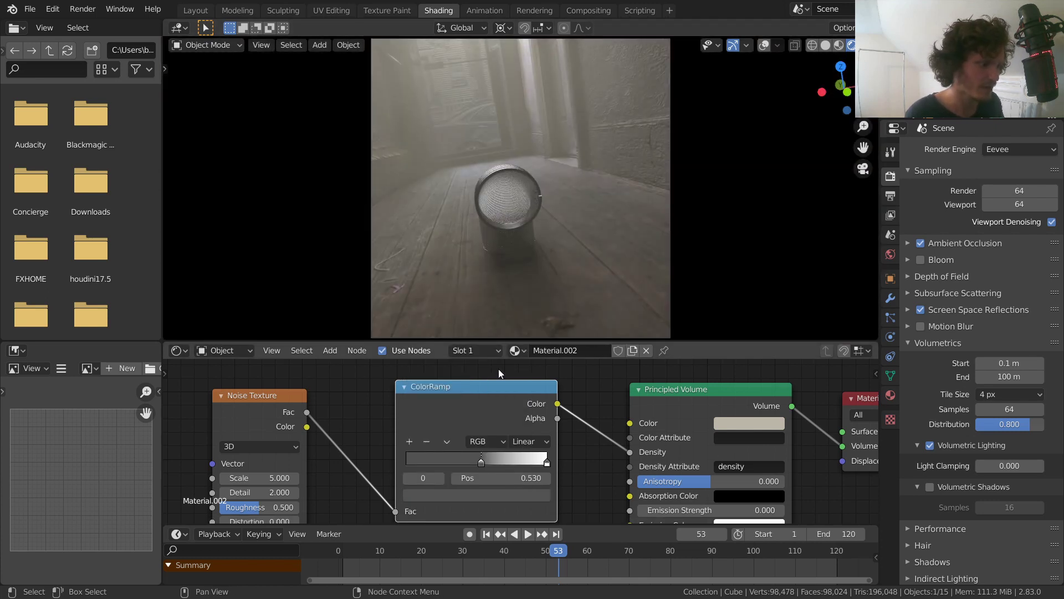
Try darkening the ColorRamp's white stop to a value of 0.445
{"action": "left_click", "coordinate": [440, 480]}
{"action": "left_click", "coordinate": [481, 501]}
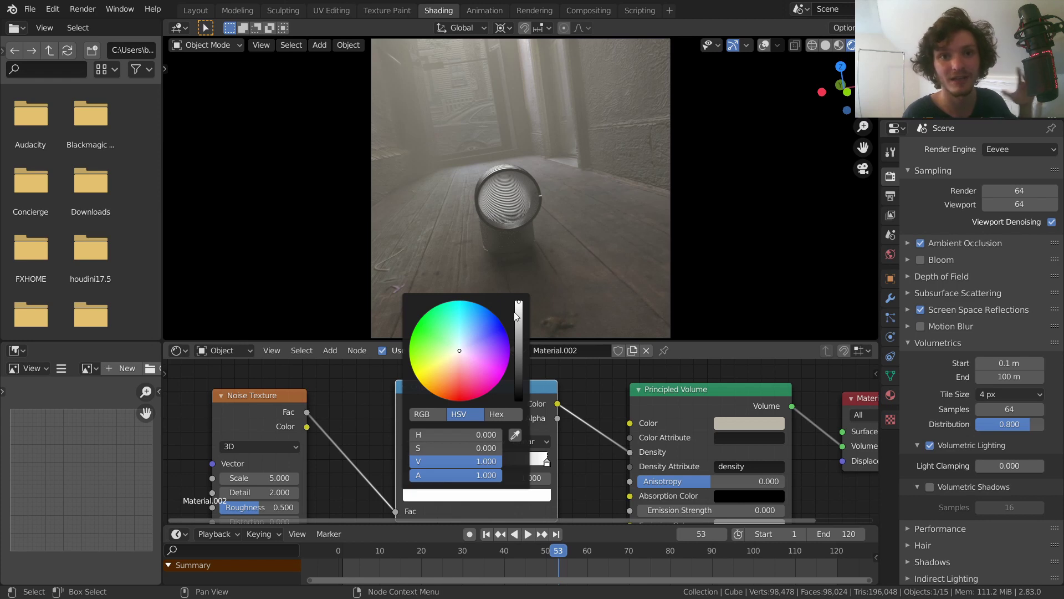
{"action": "left_click_drag", "start_coordinate": [521, 314], "coordinate": [524, 360]}
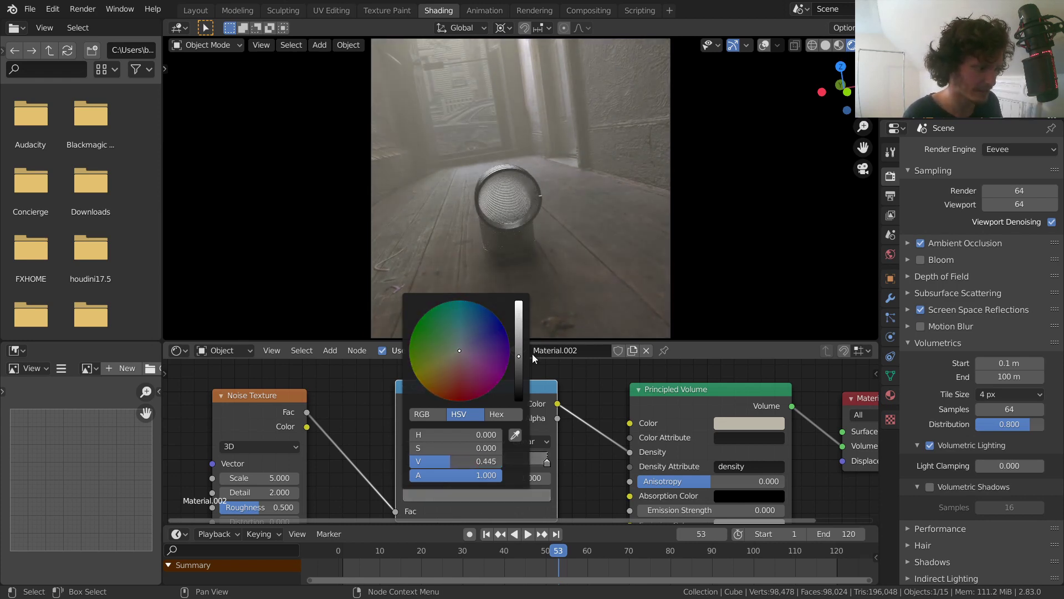
{"action": "key", "text": "ctrl+z"}
Insert a Math node set to Add between the ColorRamp's Color output and the Principled Volume's Density input
{"action": "middle_click_drag", "start_coordinate": [486, 386], "coordinate": [401, 390]}
{"action": "key", "text": "shift+a"}
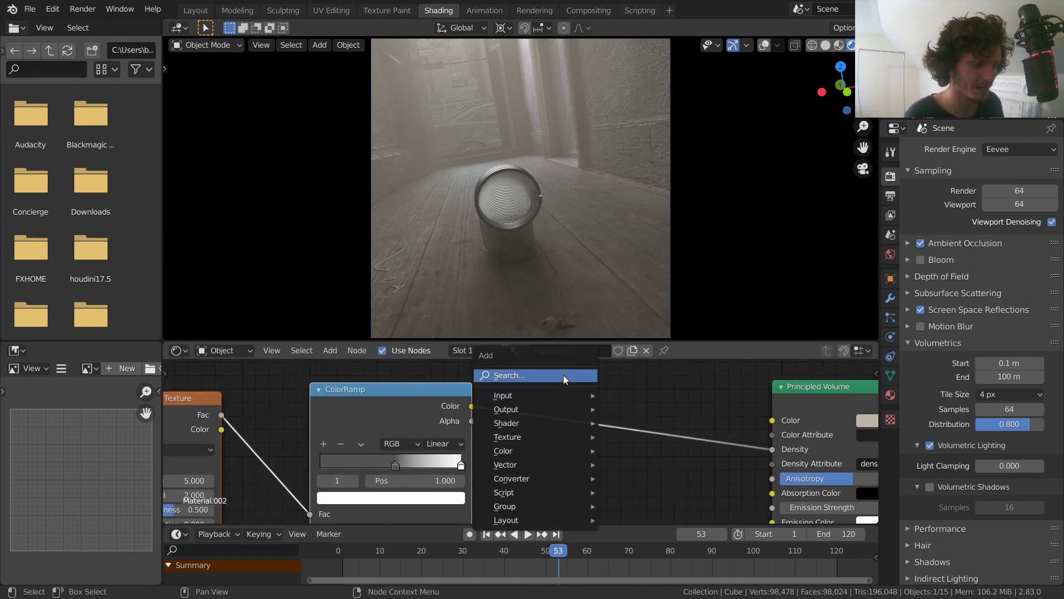
{"action": "left_click", "coordinate": [508, 375]}
{"action": "type", "text": "add"}
{"action": "key", "text": "Return"}
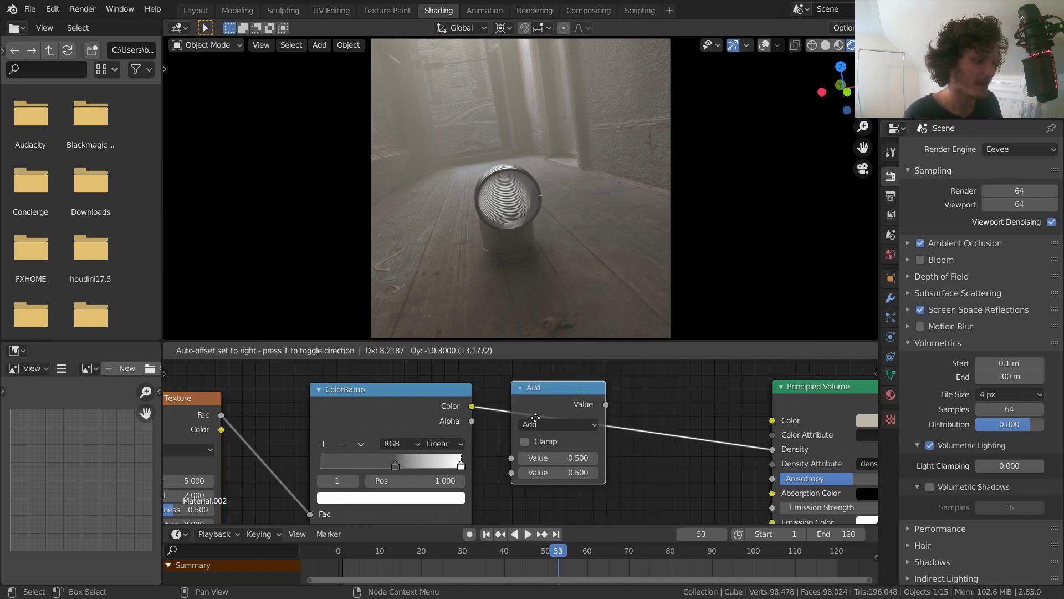
{"action": "left_click", "coordinate": [530, 411]}
Preview the ColorRamp's output on the cube with a Viewer node and restore the Principled Volume link to the Volume input
{"action": "middle_click_drag", "start_coordinate": [388, 414], "coordinate": [465, 416]}
{"action": "left_click", "coordinate": [464, 400], "text": "ctrl+shift"}
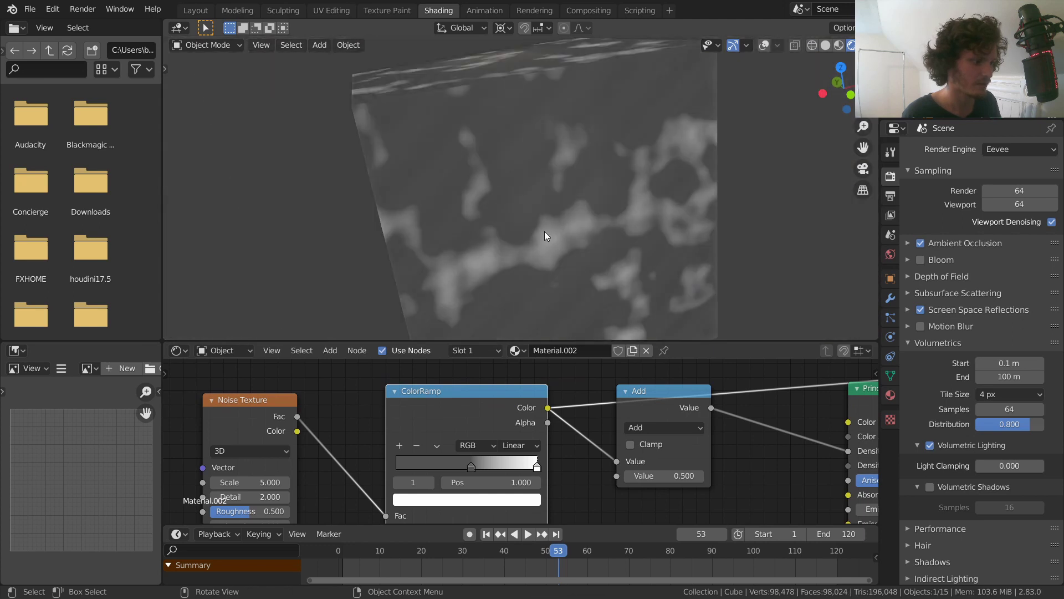
{"action": "middle_click_drag", "start_coordinate": [804, 371], "coordinate": [670, 383]}
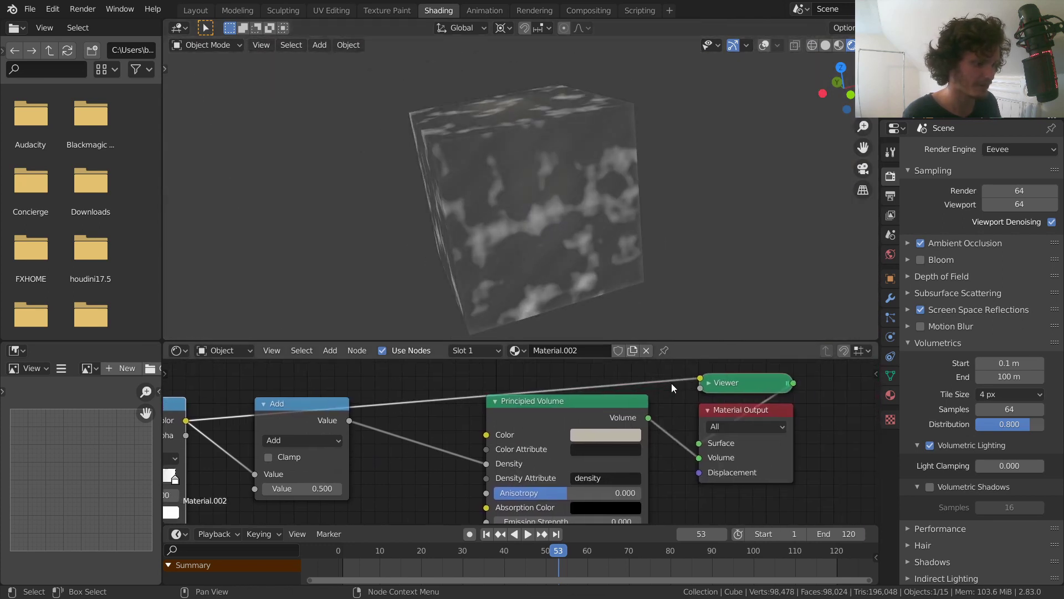
{"action": "left_click_drag", "start_coordinate": [701, 380], "coordinate": [699, 457]}
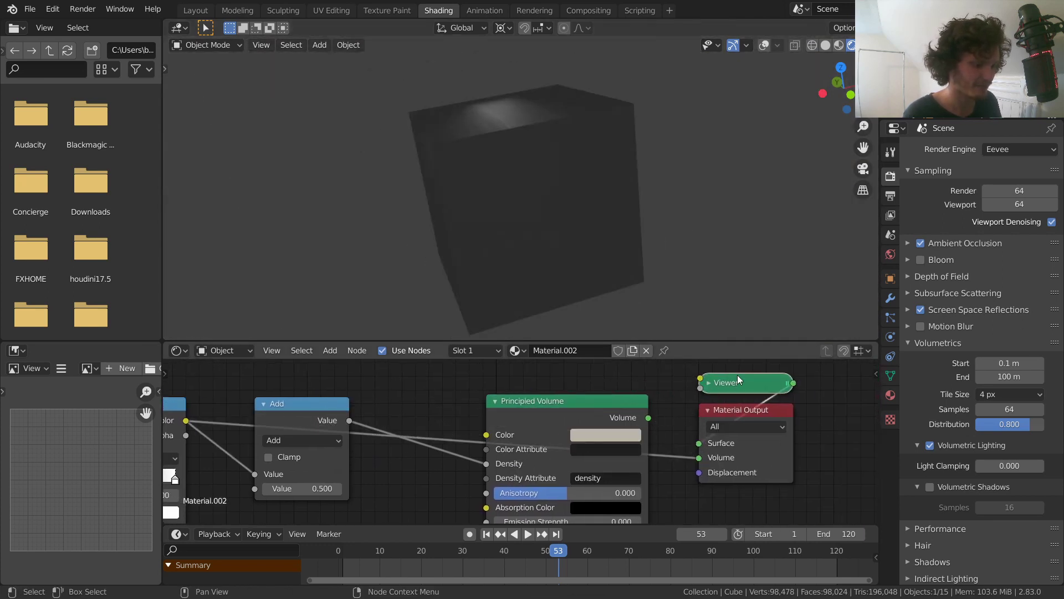
{"action": "left_click", "coordinate": [735, 378]}
{"action": "key", "text": "x"}
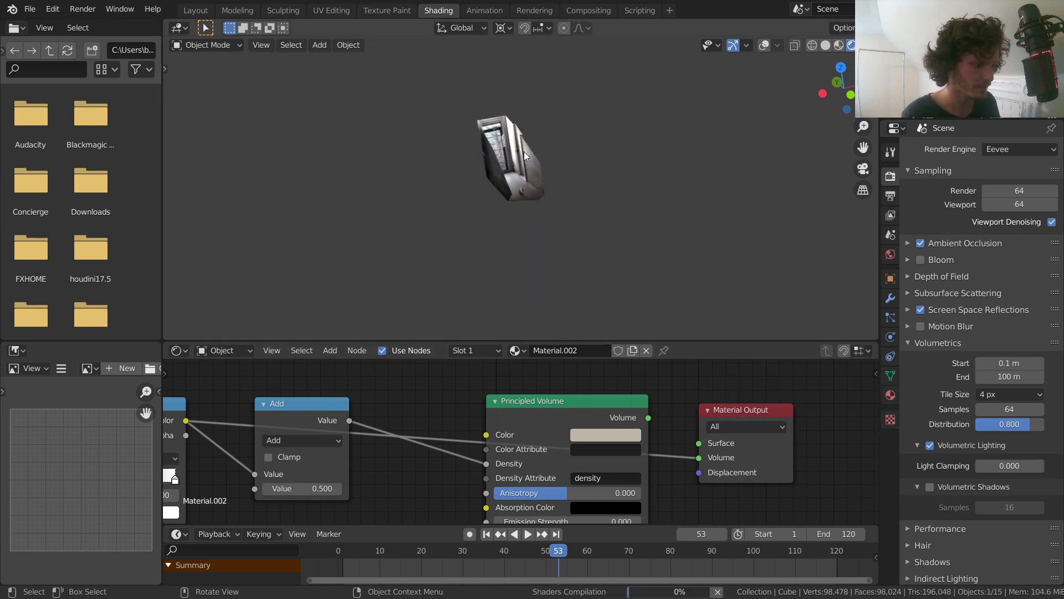
{"action": "left_click", "coordinate": [566, 406], "text": "ctrl+shift"}
Switch the Math node's operation to Multiply and set its second Value to 0.660
{"action": "scroll", "coordinate": [448, 432], "scroll_direction": "left", "scroll_amount": 2}
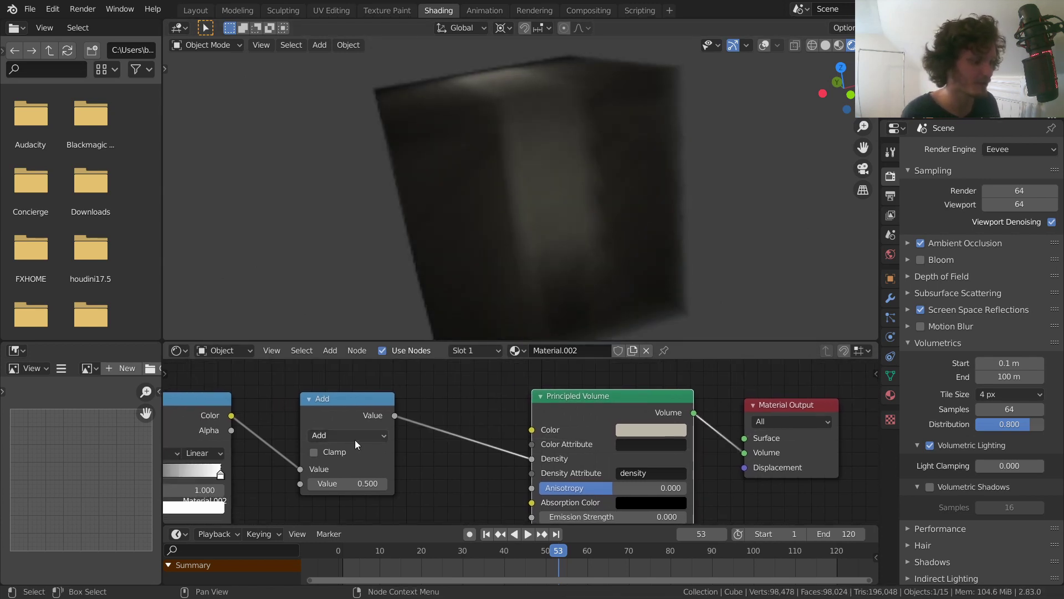
{"action": "scroll", "coordinate": [355, 440], "scroll_direction": "down", "scroll_amount": 2, "text": "ctrl"}
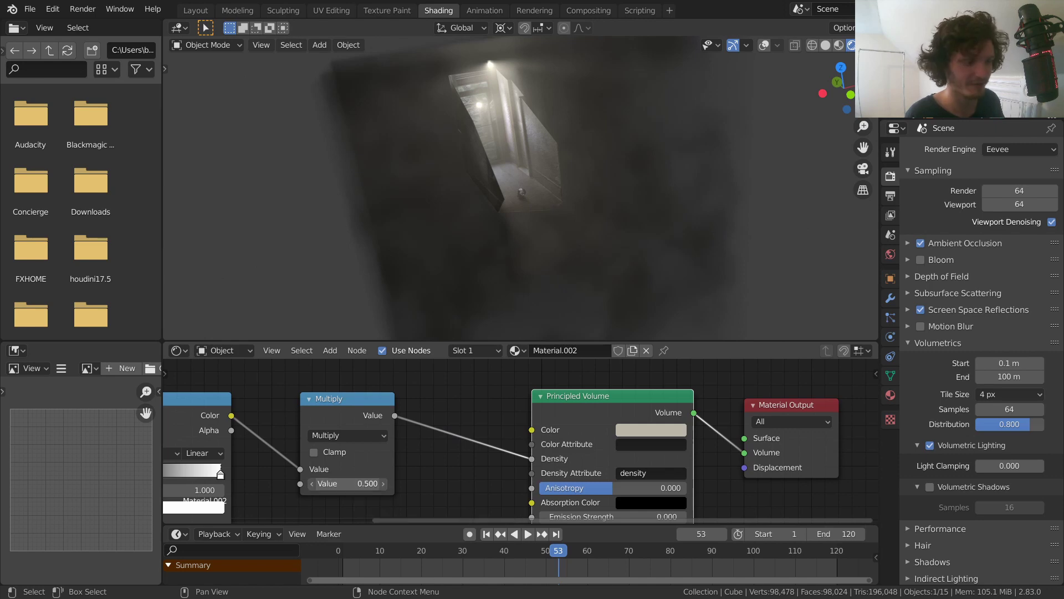
{"action": "key", "text": "Return"}
{"action": "key", "text": "BackSpace"}
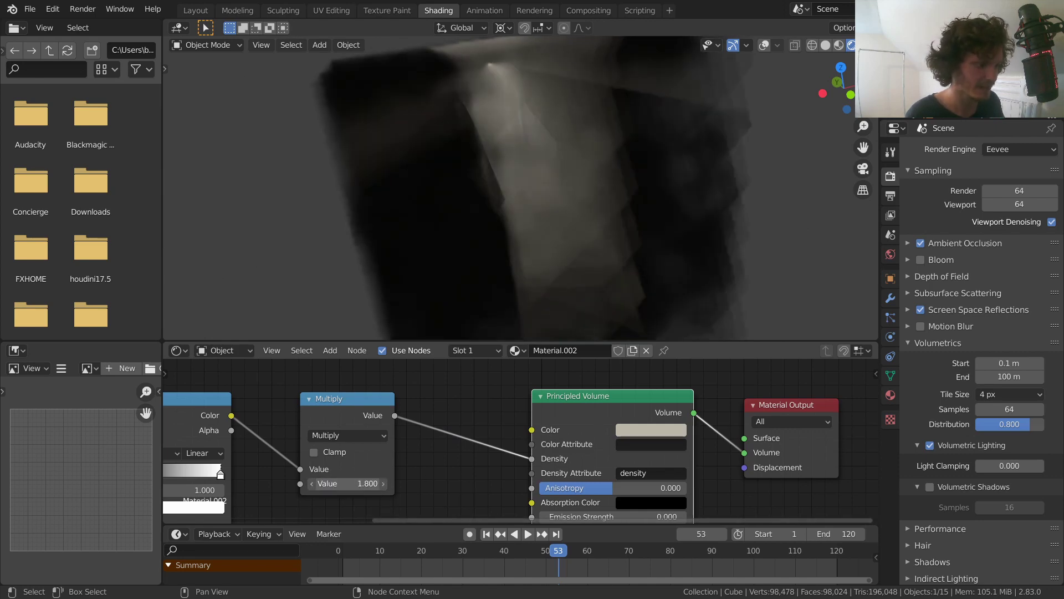
{"action": "key", "text": "ctrl+z"}
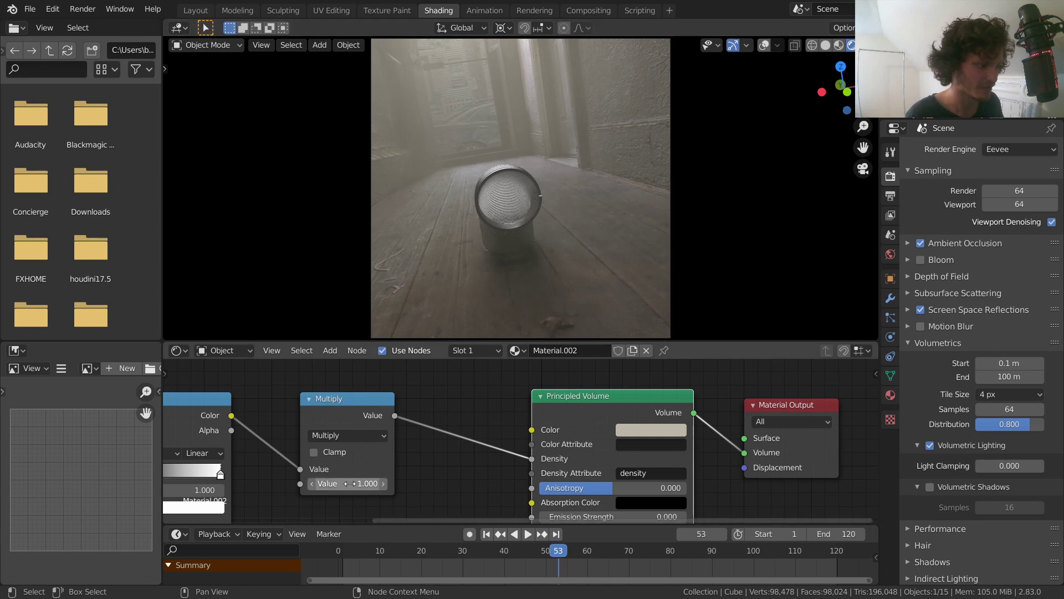
{"action": "left_click_drag", "start_coordinate": [350, 483], "coordinate": [333, 484]}
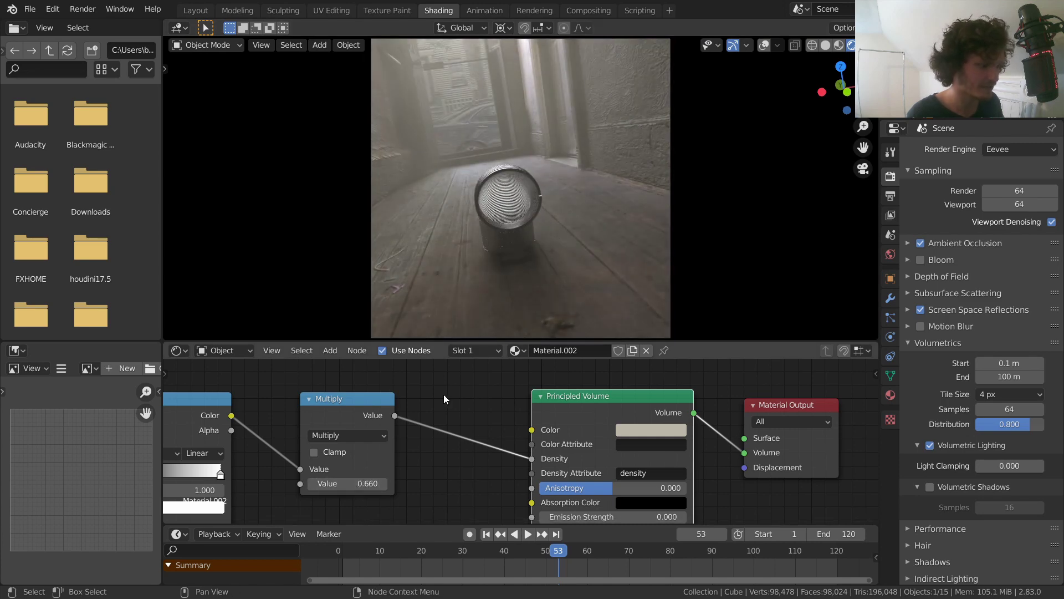
Play the animation in camera view to review the fog and return to frame 1
{"action": "key", "text": "space"}
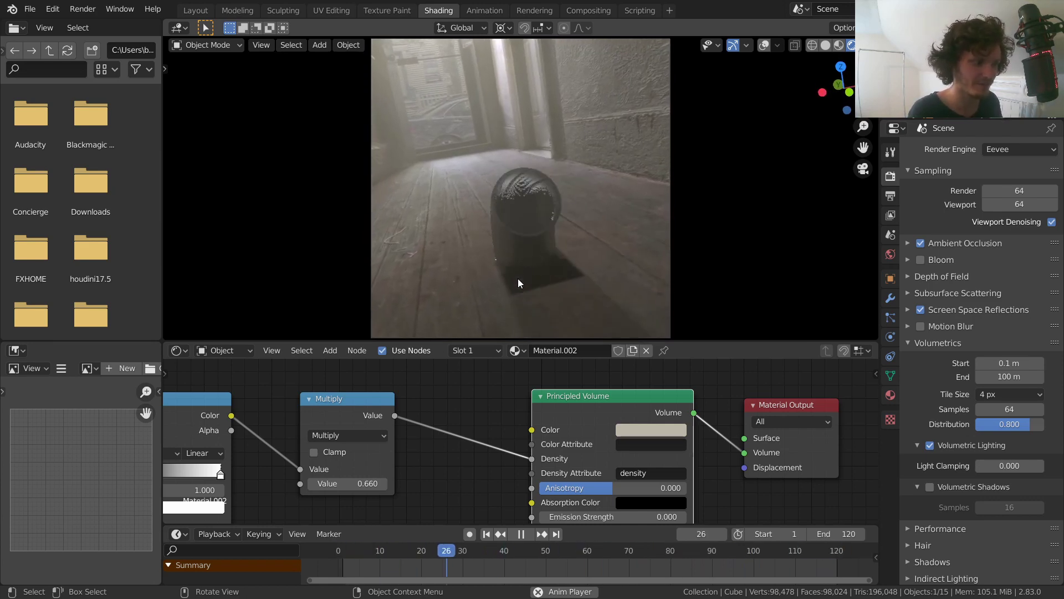
{"action": "key", "text": "space"}
{"action": "key", "text": "shift+Left"}
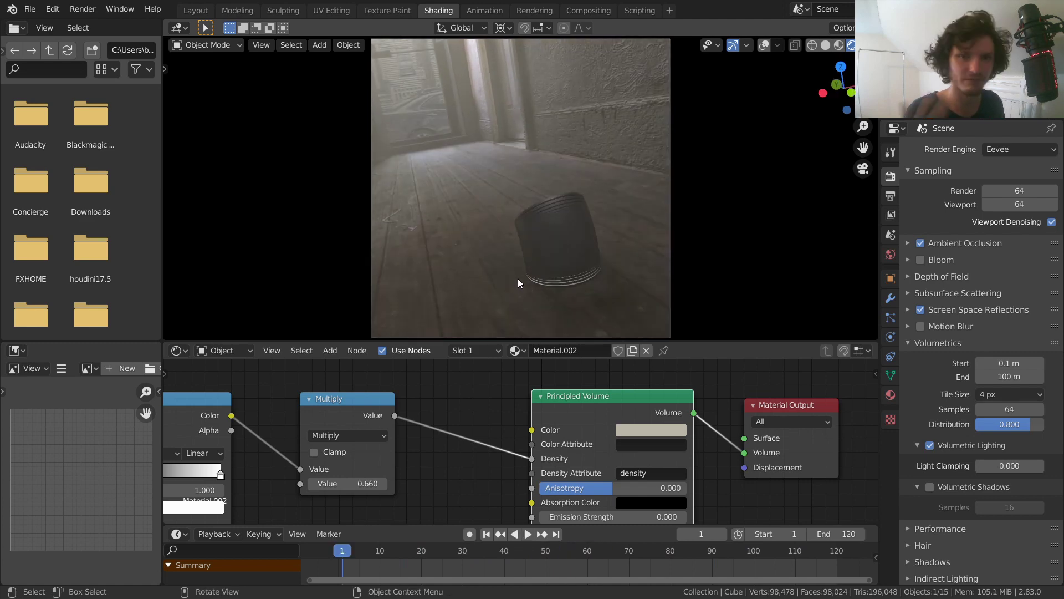
Switch to the Layout workspace, play the animation through the camera and return to frame 1
{"action": "left_click", "coordinate": [196, 11]}
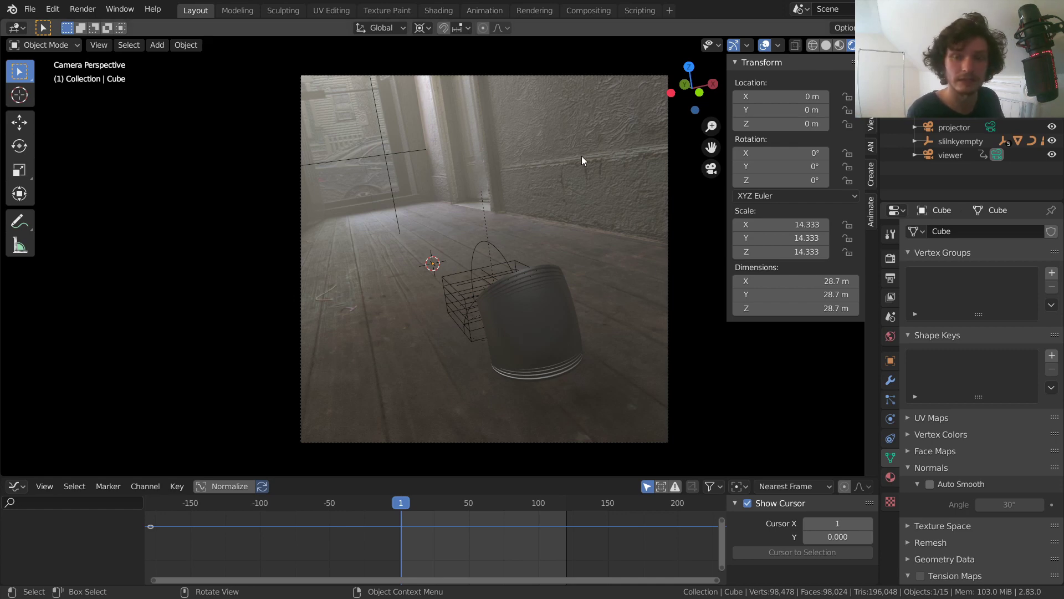
{"action": "key", "text": "space"}
{"action": "key", "text": "shift+Left"}
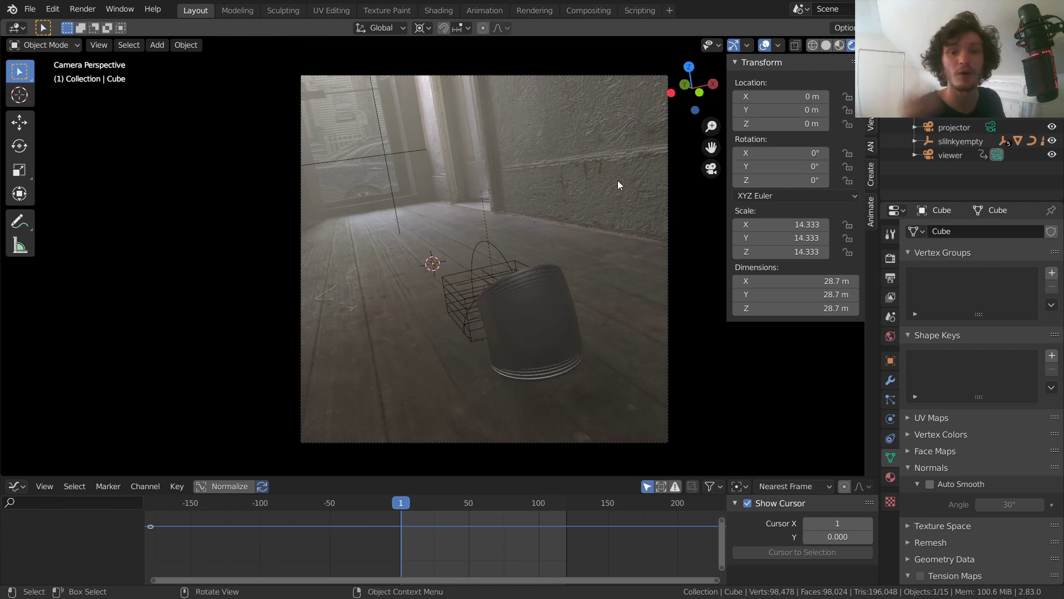
Enable depth of field on the viewer camera with an F-Stop of 0.3 and adjust its focus distance to 4.8 m
{"action": "left_click", "coordinate": [895, 155]}
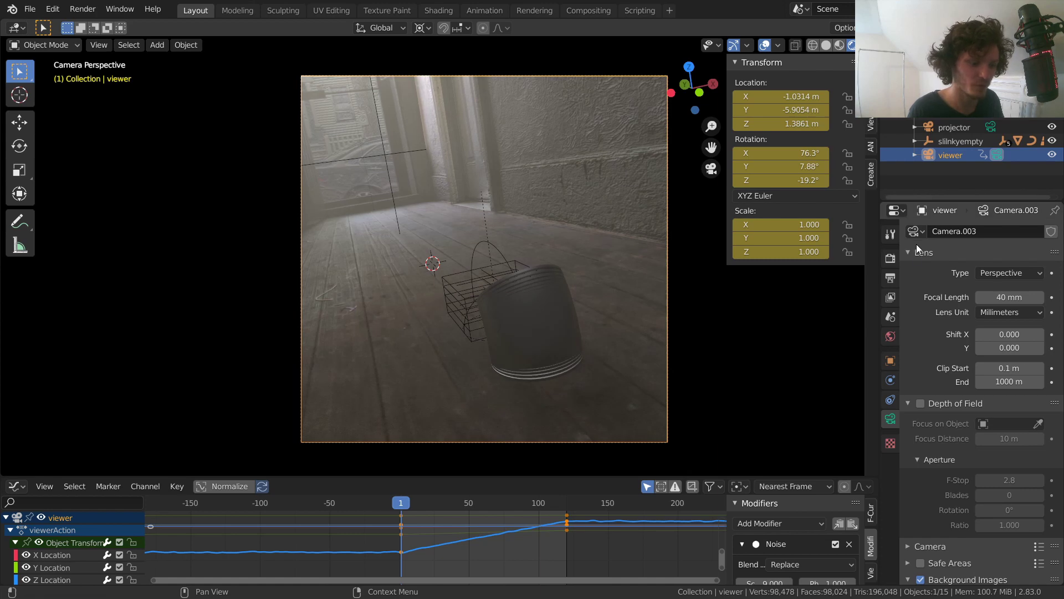
{"action": "left_click", "coordinate": [762, 45]}
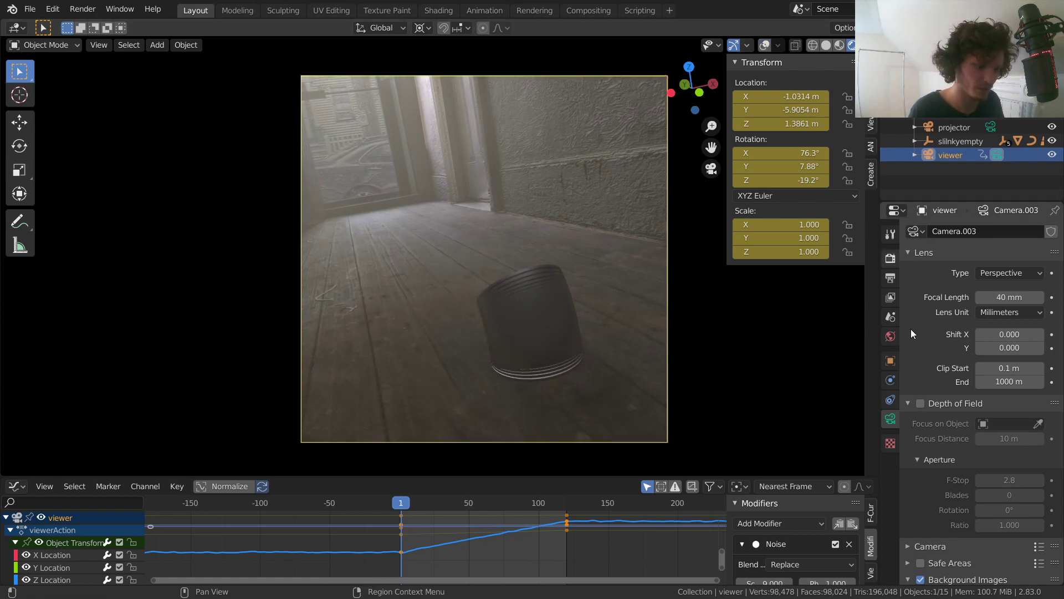
{"action": "left_click", "coordinate": [921, 404]}
{"action": "left_click", "coordinate": [1002, 479]}
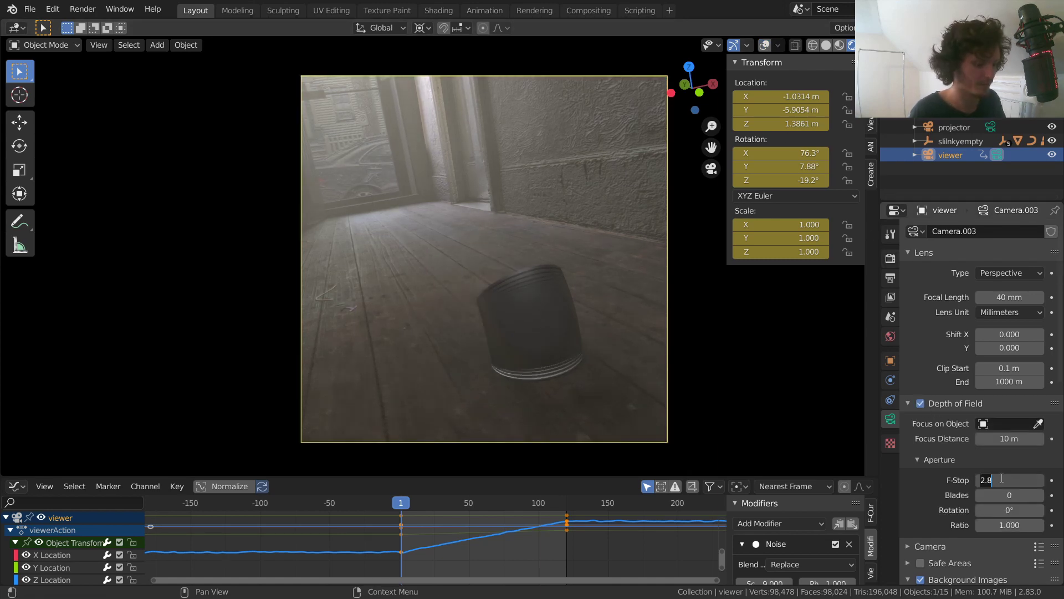
{"action": "type", "text": ".3"}
{"action": "key", "text": "Return"}
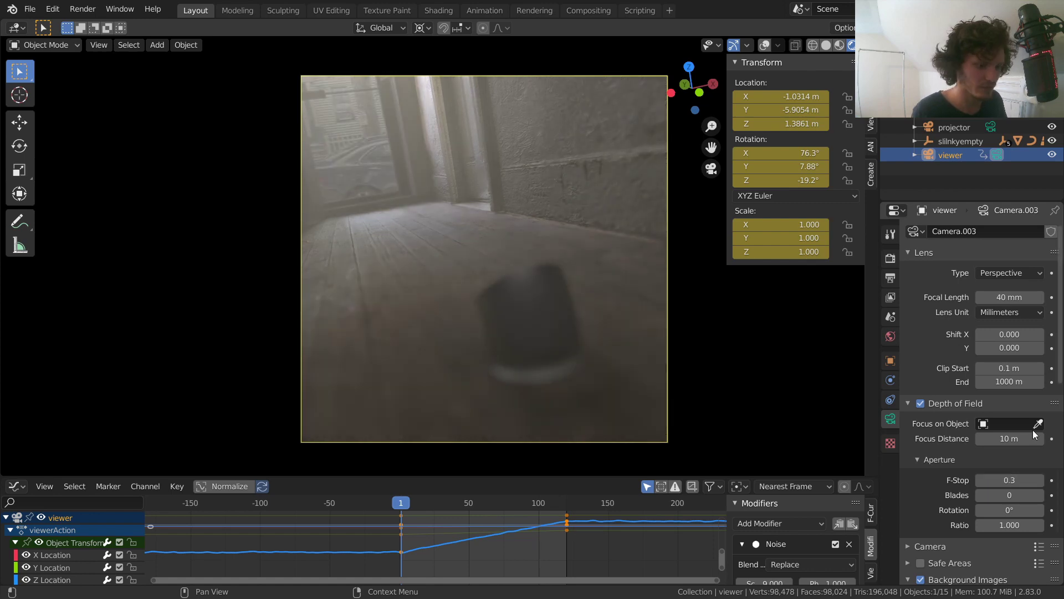
{"action": "left_click_drag", "start_coordinate": [1009, 438], "coordinate": [956, 438]}
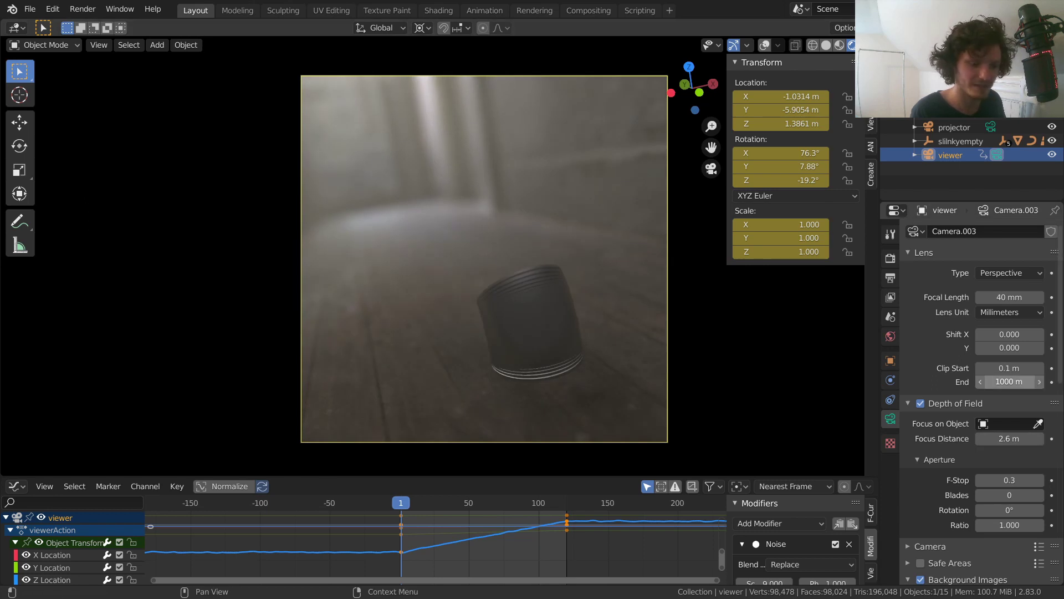
{"action": "left_click_drag", "start_coordinate": [1010, 439], "coordinate": [1019, 438]}
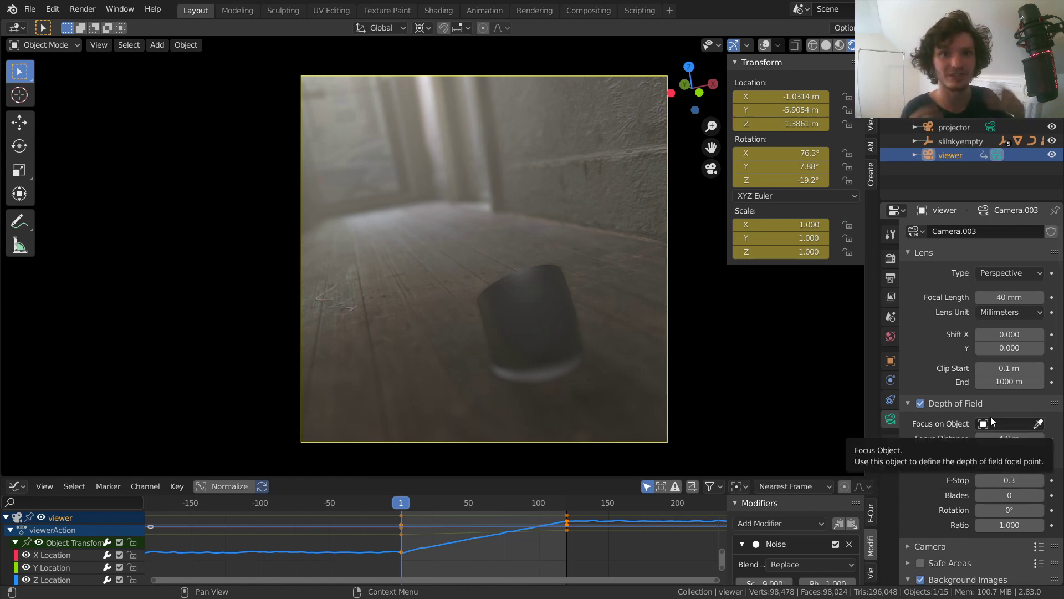
Switch to the top view and delete the fog cube
{"action": "left_click", "coordinate": [713, 83]}
{"action": "left_click", "coordinate": [526, 180]}
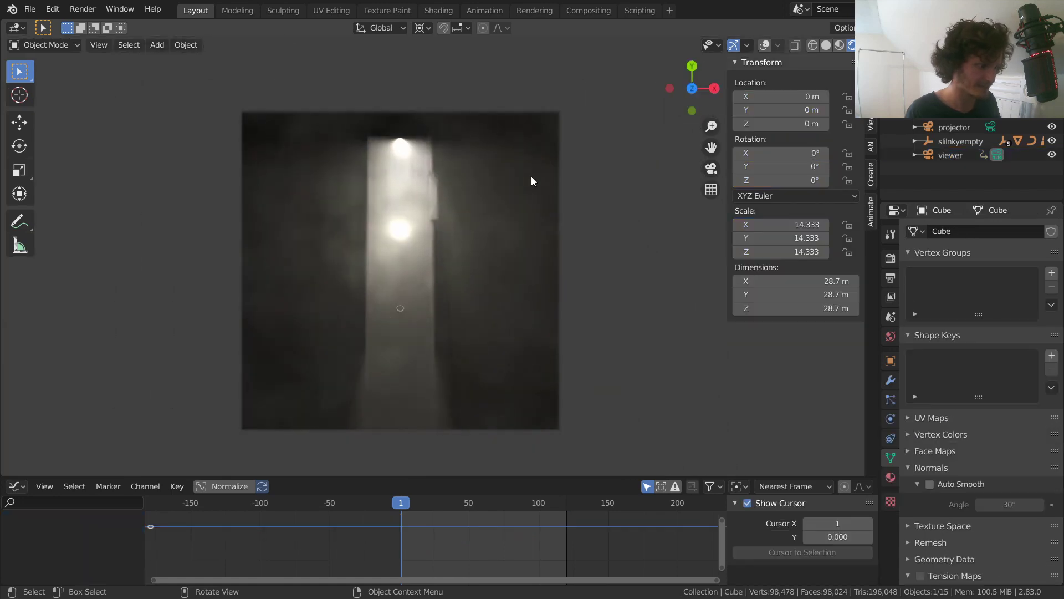
{"action": "key", "text": "Delete"}
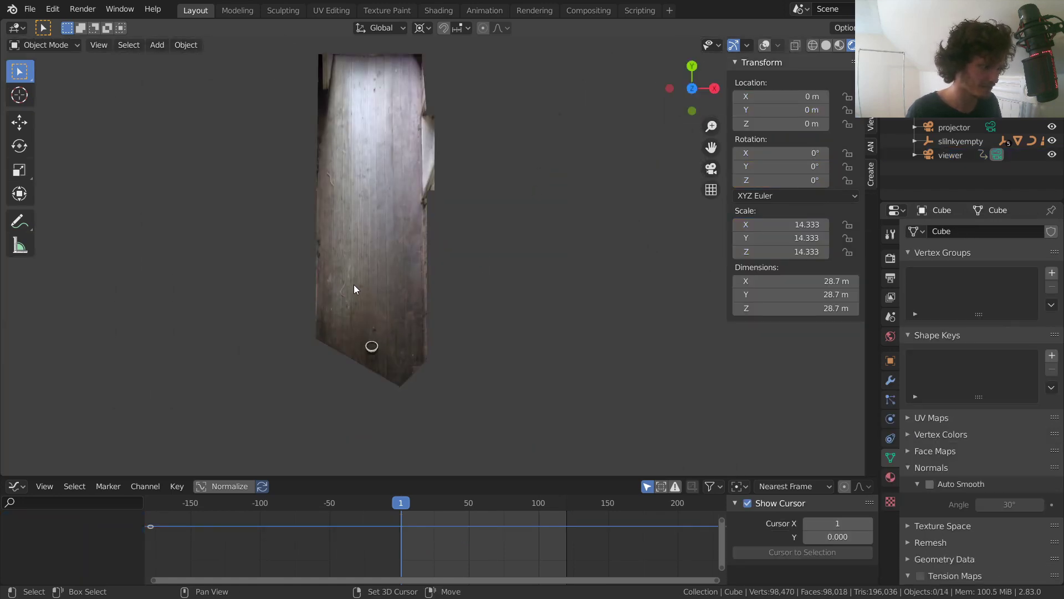
Show the viewport overlays and add a Plain Axes empty at the world origin
{"action": "middle_click_drag", "start_coordinate": [352, 287], "coordinate": [410, 230], "text": "shift"}
{"action": "scroll", "coordinate": [411, 229], "scroll_direction": "up", "scroll_amount": 5}
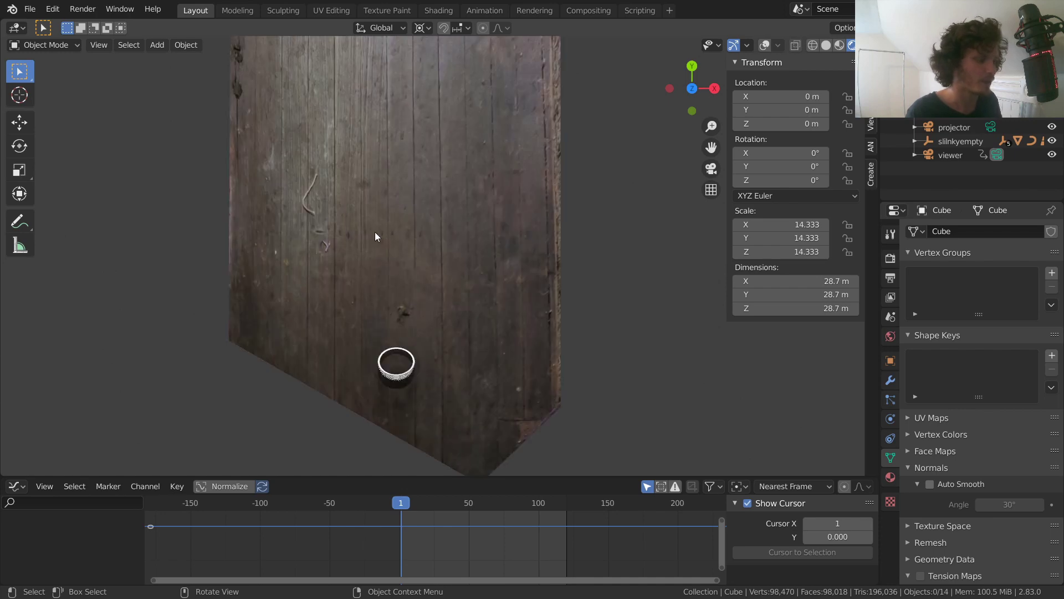
{"action": "key", "text": "shift+a"}
{"action": "mouse_move", "coordinate": [409, 171]}
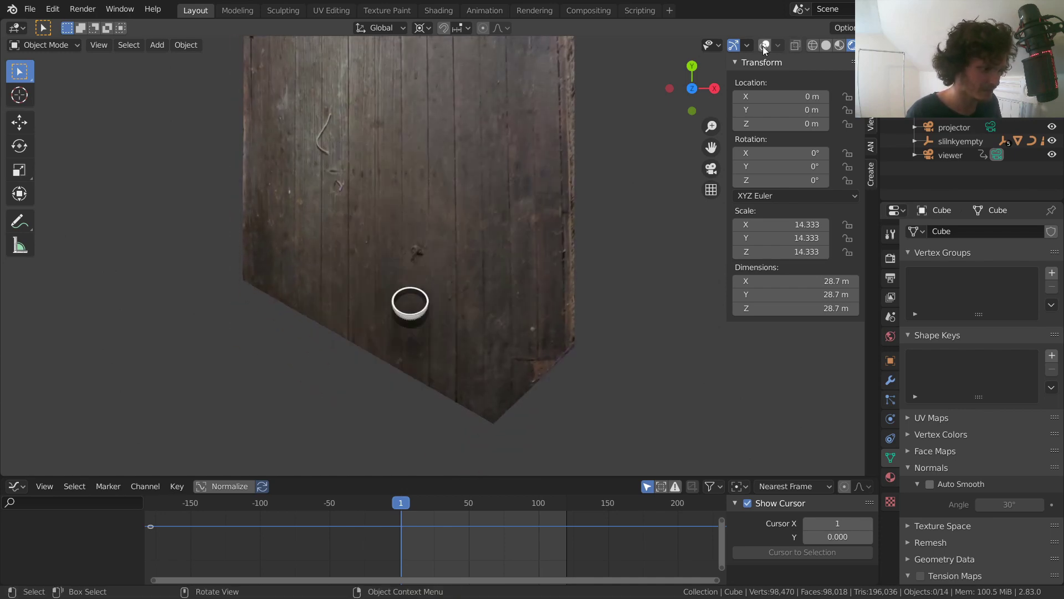
{"action": "left_click", "coordinate": [764, 45]}
{"action": "key", "text": "shift+a"}
{"action": "mouse_move", "coordinate": [260, 325]}
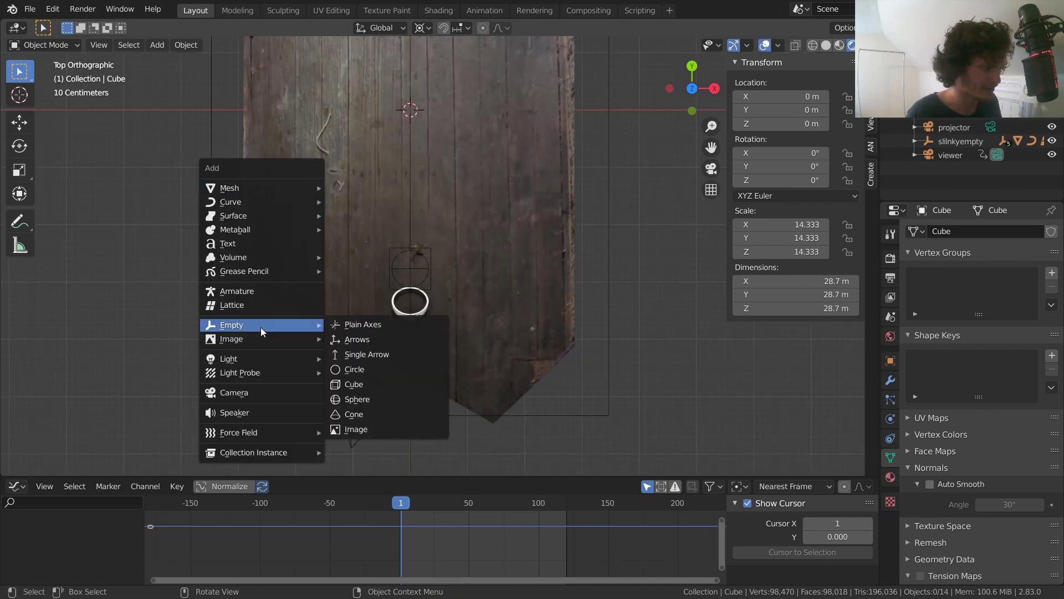
{"action": "left_click", "coordinate": [345, 326]}
Move the empty along Y to about -3.44 m, onto the slinky, and insert a Location keyframe at frame 1
{"action": "scroll", "coordinate": [402, 308], "scroll_direction": "up", "scroll_amount": 2}
{"action": "key", "text": "g"}
{"action": "key", "text": "y"}
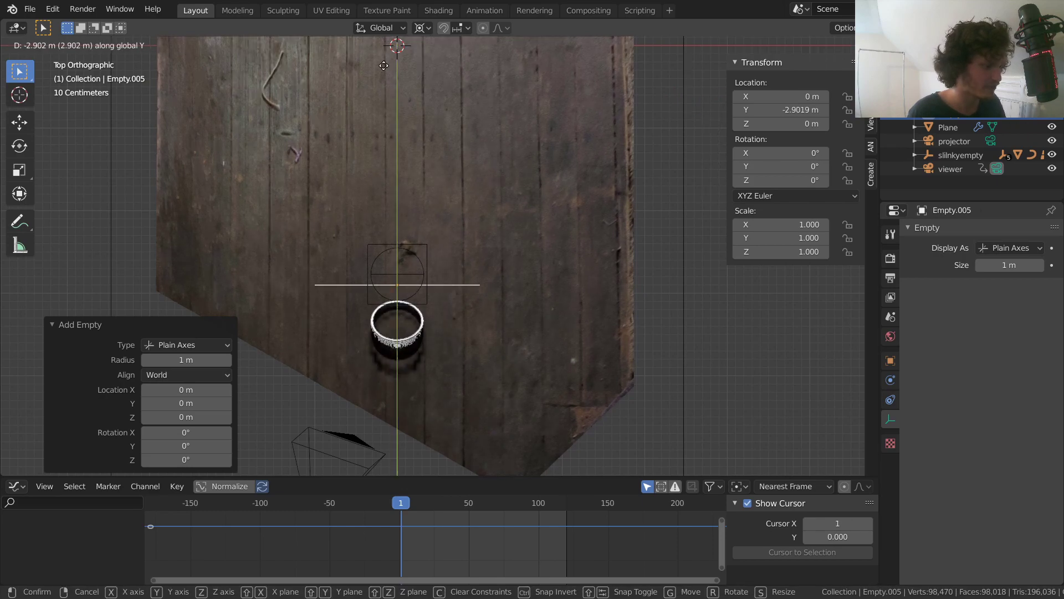
{"action": "left_click", "coordinate": [387, 102]}
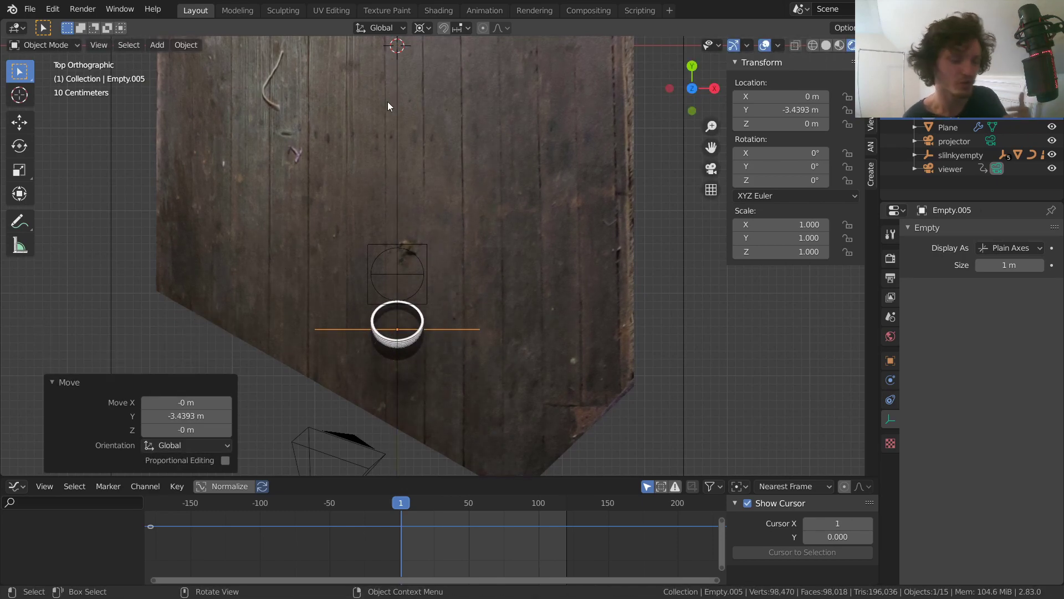
{"action": "key", "text": "i"}
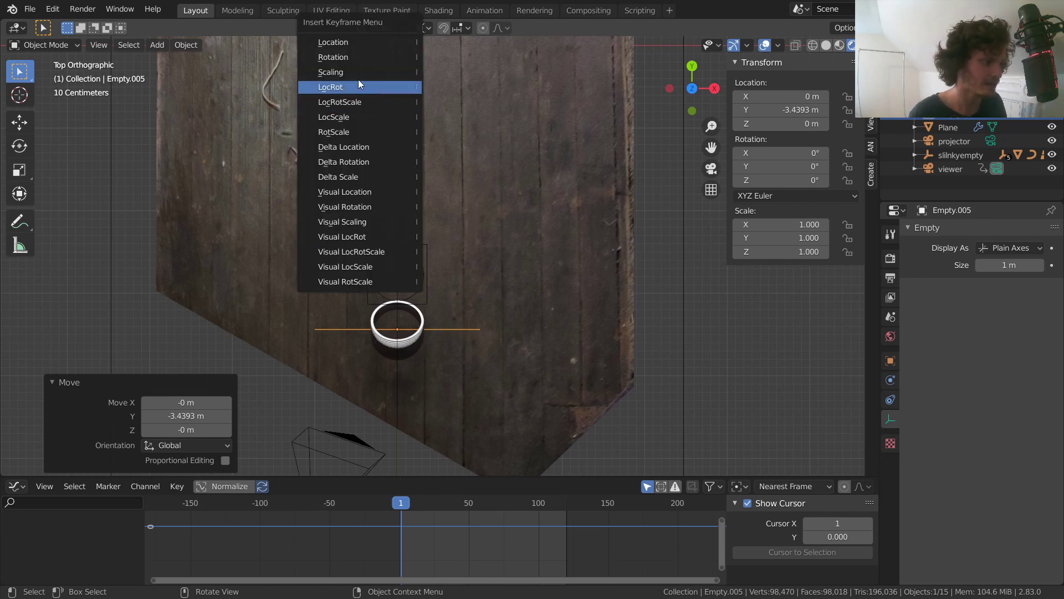
{"action": "left_click", "coordinate": [332, 42]}
At frame 120, move the empty along Y to about 2.22 m, onto the slinky's end position, and insert a Location keyframe
{"action": "scroll", "coordinate": [465, 529], "scroll_direction": "up", "scroll_amount": 2}
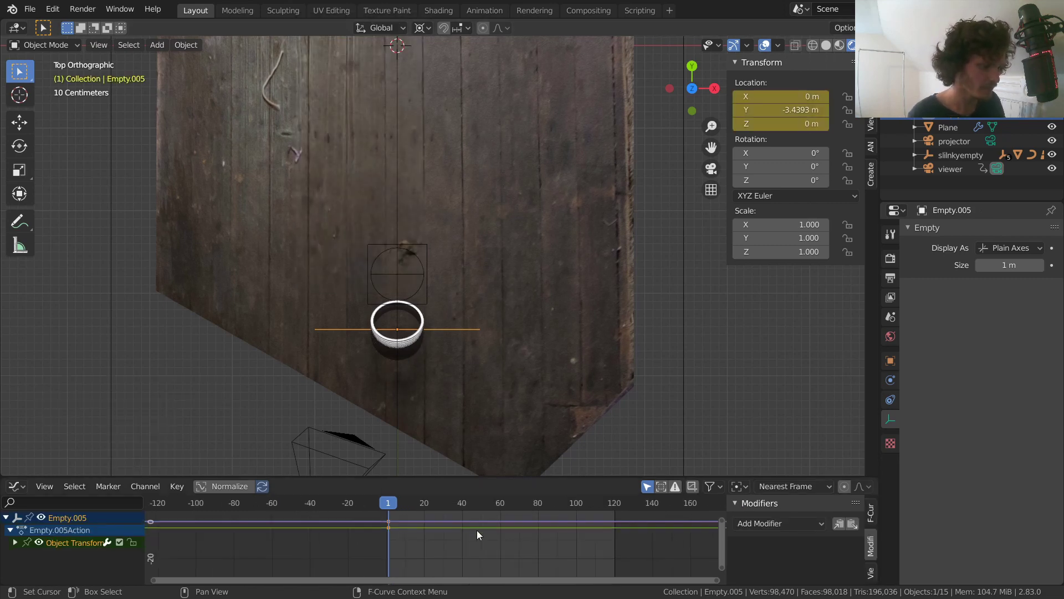
{"action": "key", "text": "shift+Right"}
{"action": "scroll", "coordinate": [434, 273], "scroll_direction": "down", "scroll_amount": 5}
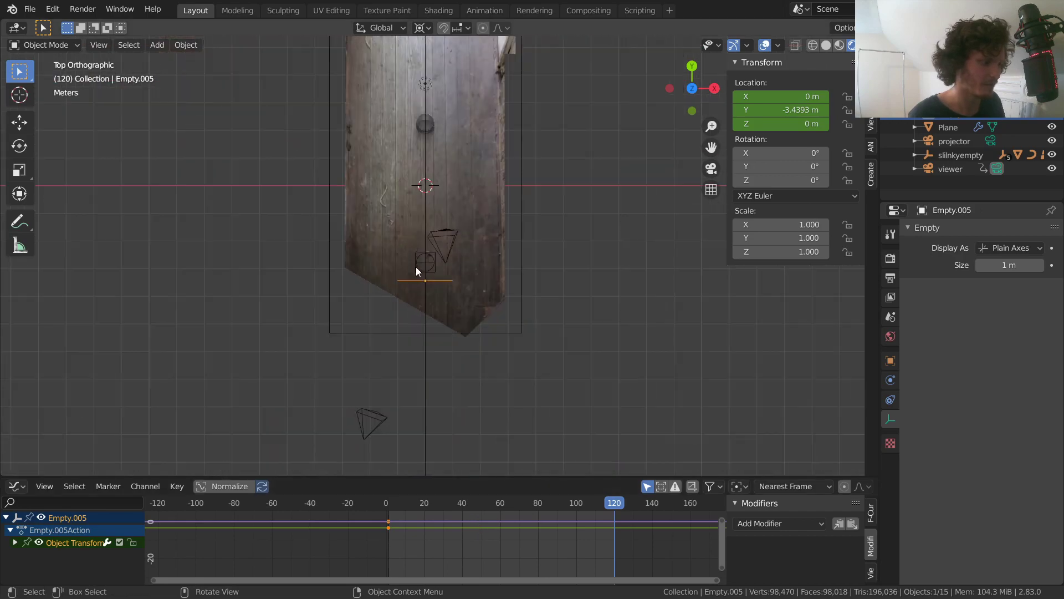
{"action": "scroll", "coordinate": [429, 263], "scroll_direction": "up", "scroll_amount": 3, "text": "shift"}
{"action": "key", "text": "g"}
{"action": "key", "text": "y"}
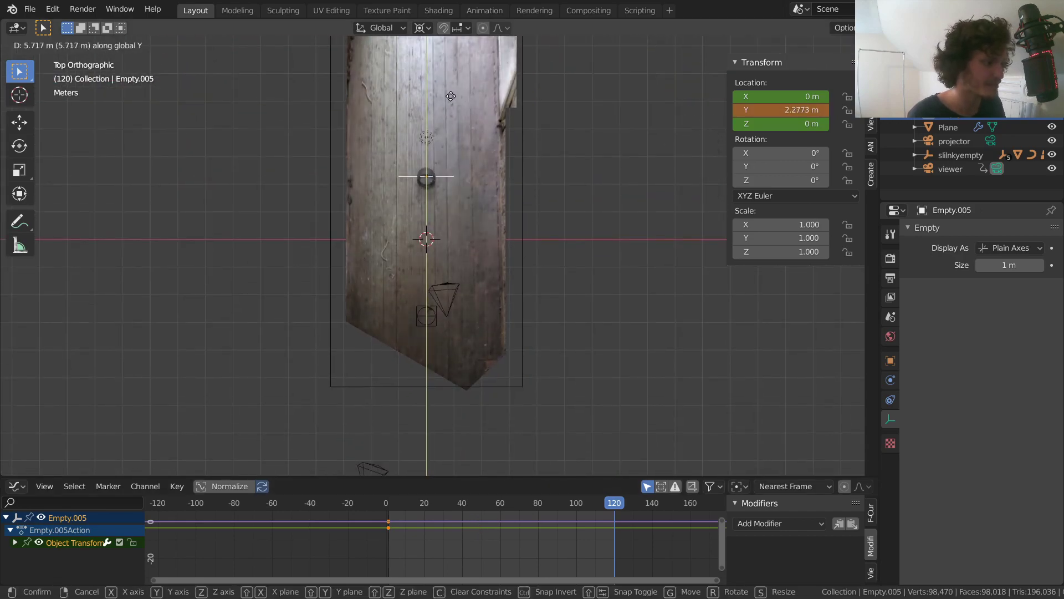
{"action": "left_click", "coordinate": [452, 97]}
{"action": "scroll", "coordinate": [454, 175], "scroll_direction": "up", "scroll_amount": 3}
{"action": "key", "text": "i"}
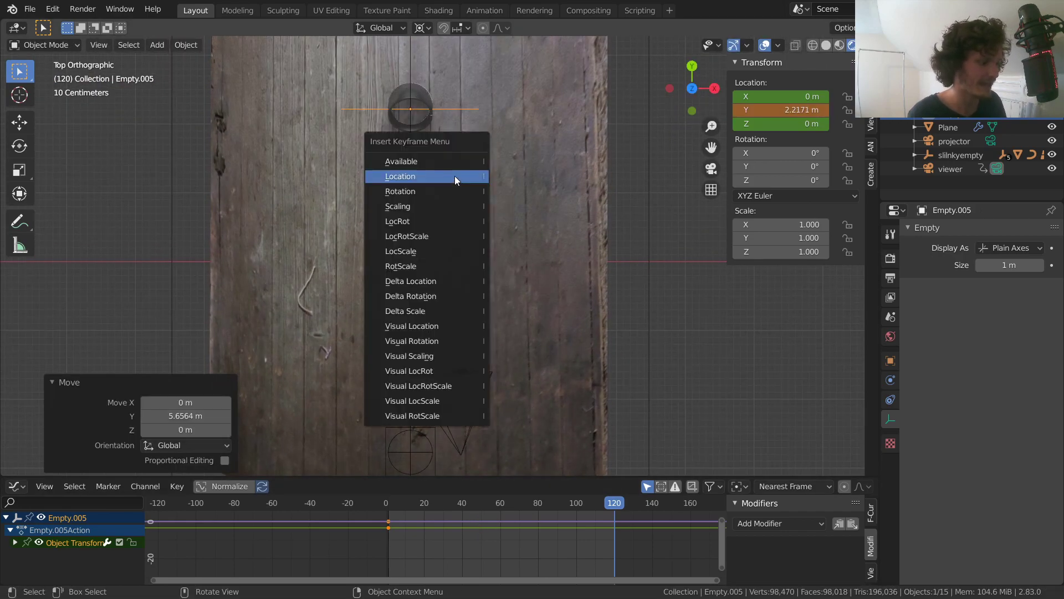
{"action": "left_click", "coordinate": [455, 175]}
Change the Graph Editor to a Timeline and play the animation from above to compare the empty's motion with the slinky's
{"action": "left_click", "coordinate": [16, 486]}
{"action": "left_click", "coordinate": [166, 374]}
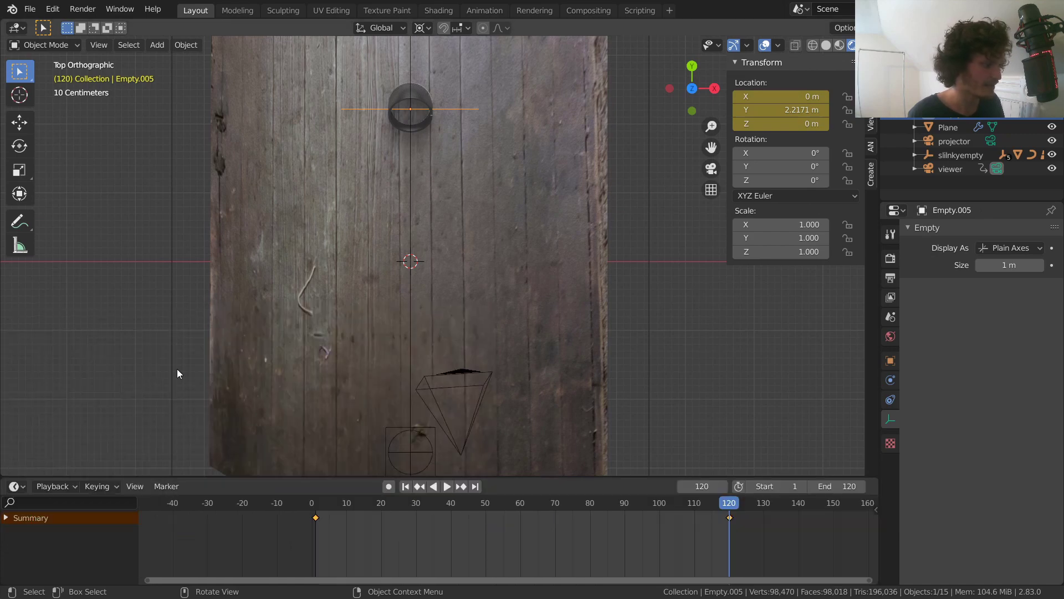
{"action": "scroll", "coordinate": [476, 291], "scroll_direction": "down", "scroll_amount": 3}
{"action": "key", "text": "space"}
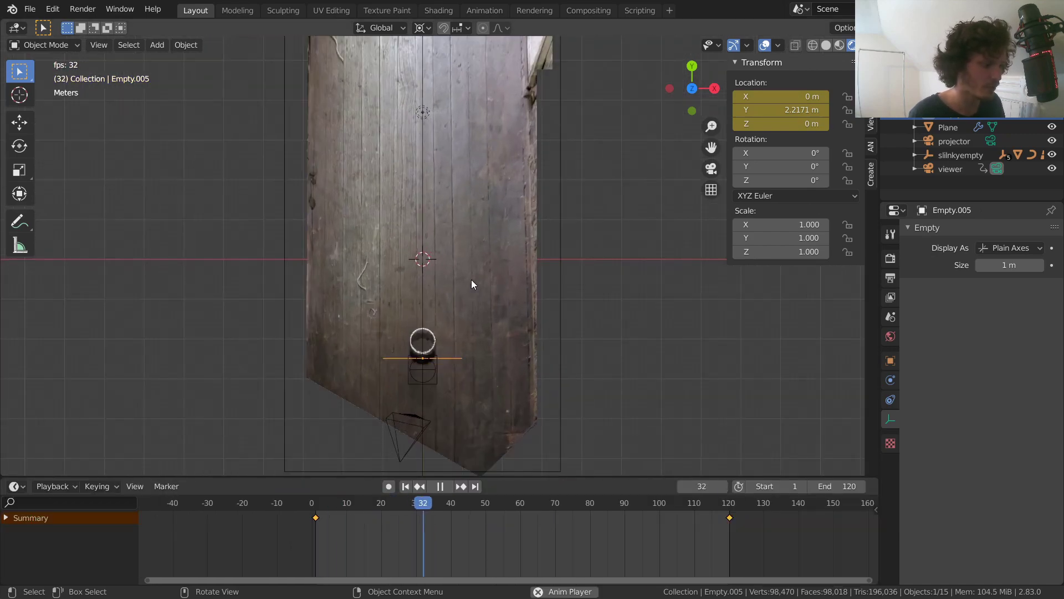
{"action": "scroll", "coordinate": [458, 367], "scroll_direction": "up", "scroll_amount": 3}
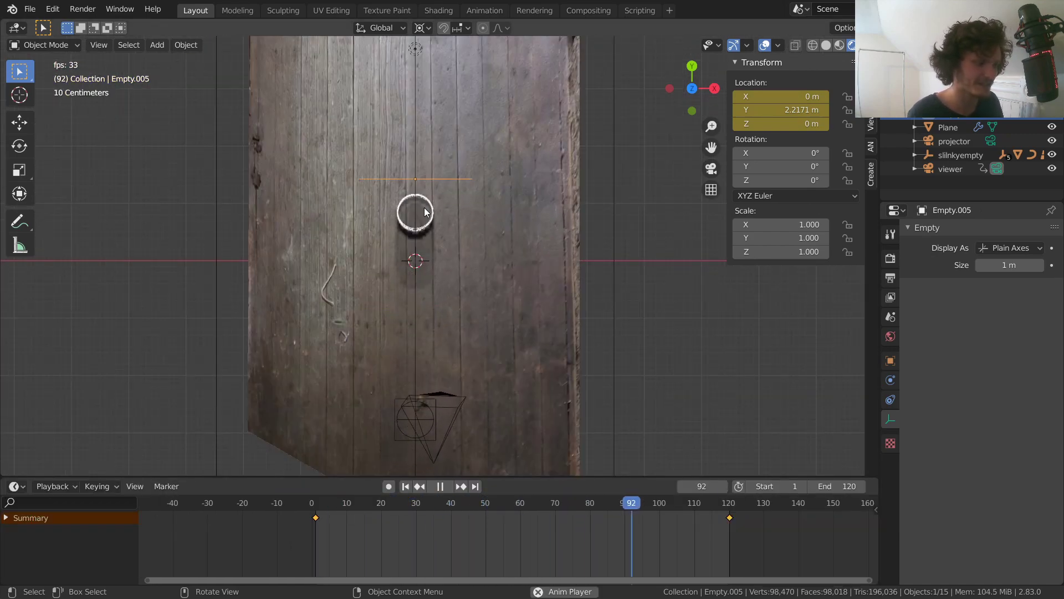
{"action": "key", "text": "Escape"}
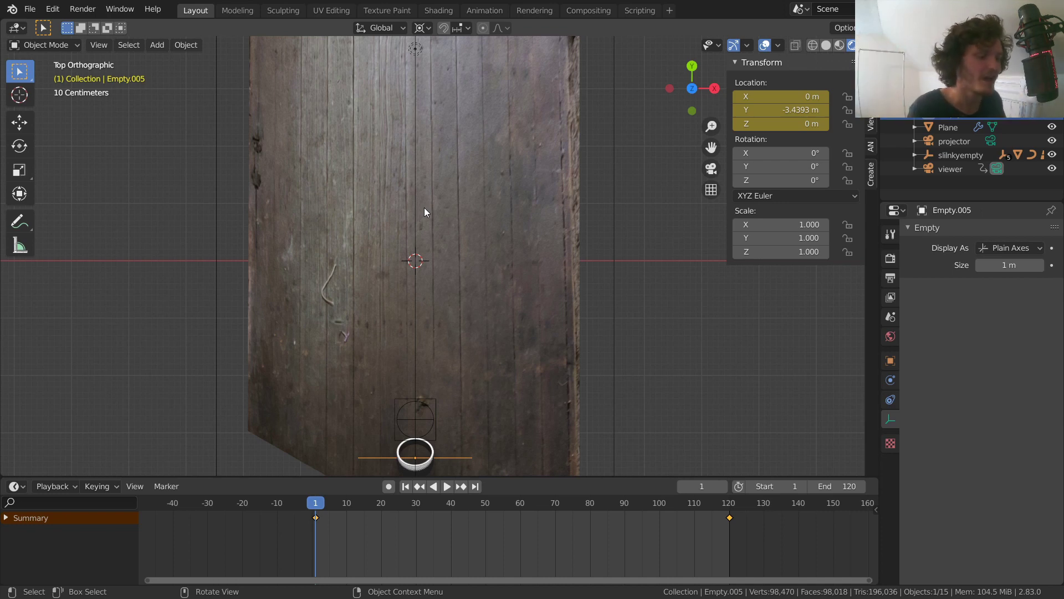
{"action": "key", "text": "space"}
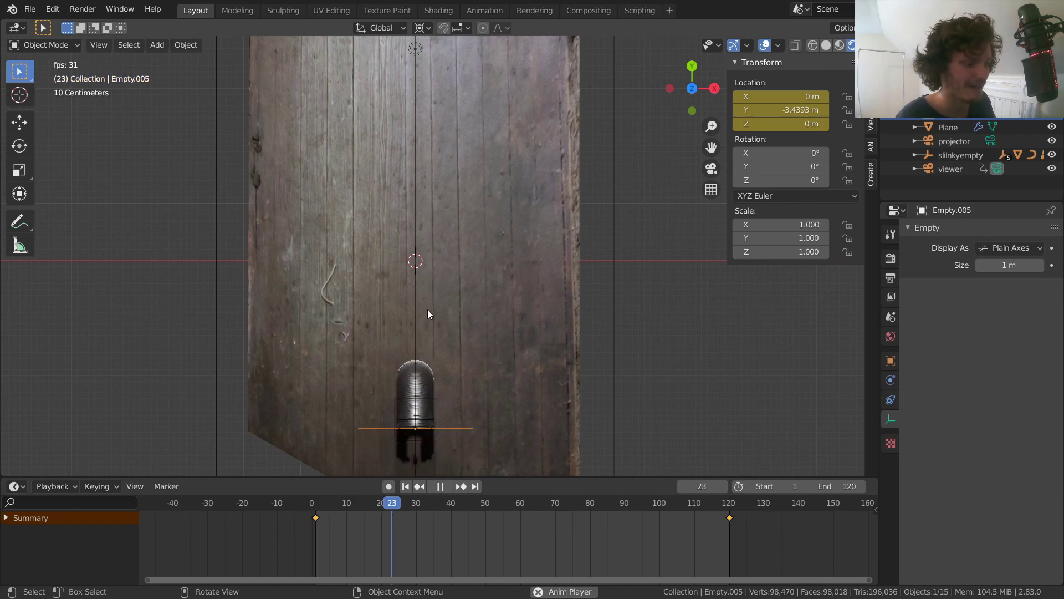
{"action": "key", "text": "space"}
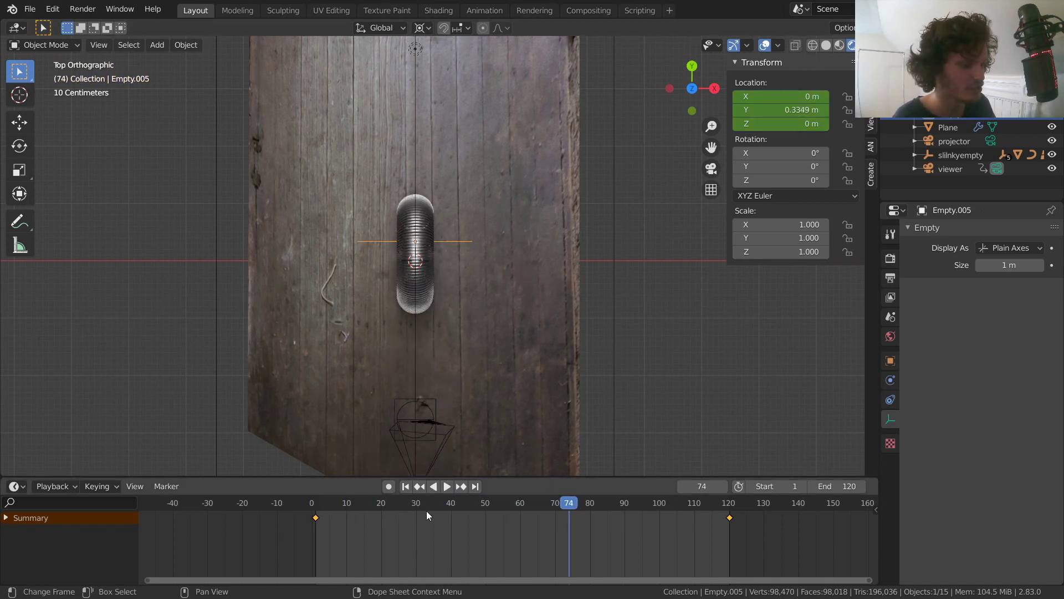
Set the empty's keyframe interpolation to Linear and replay the animation from frame 1 to check its motion
{"action": "key", "text": "t"}
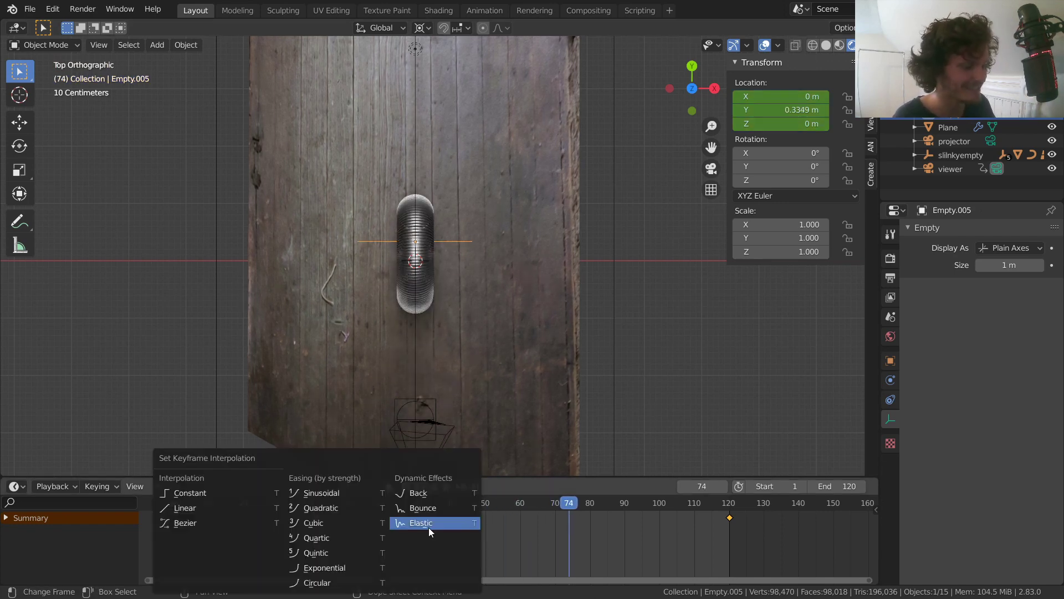
{"action": "left_click", "coordinate": [194, 508]}
{"action": "key", "text": "shift+Left"}
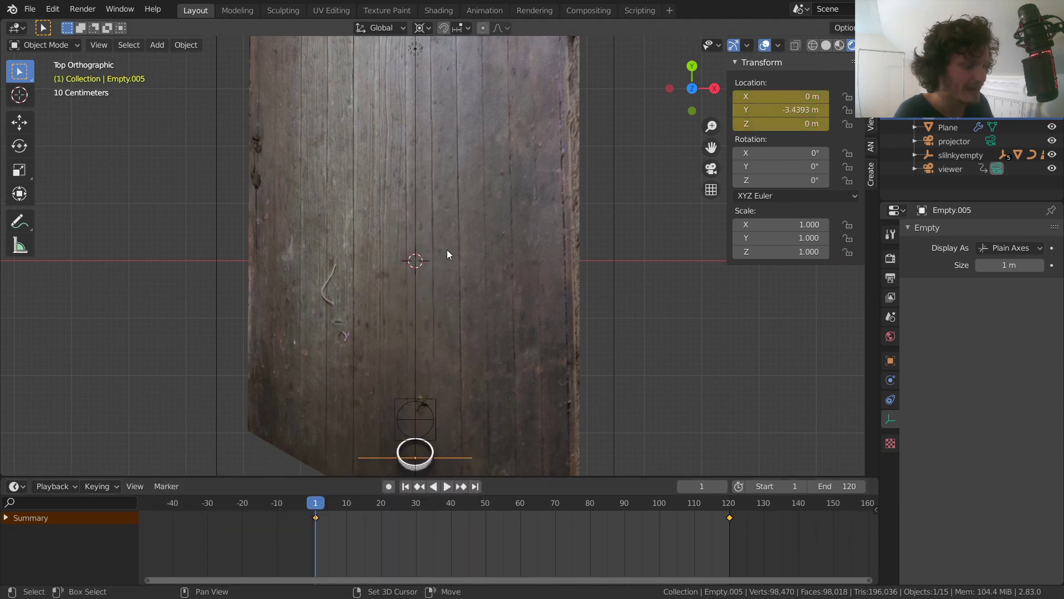
{"action": "key", "text": "space"}
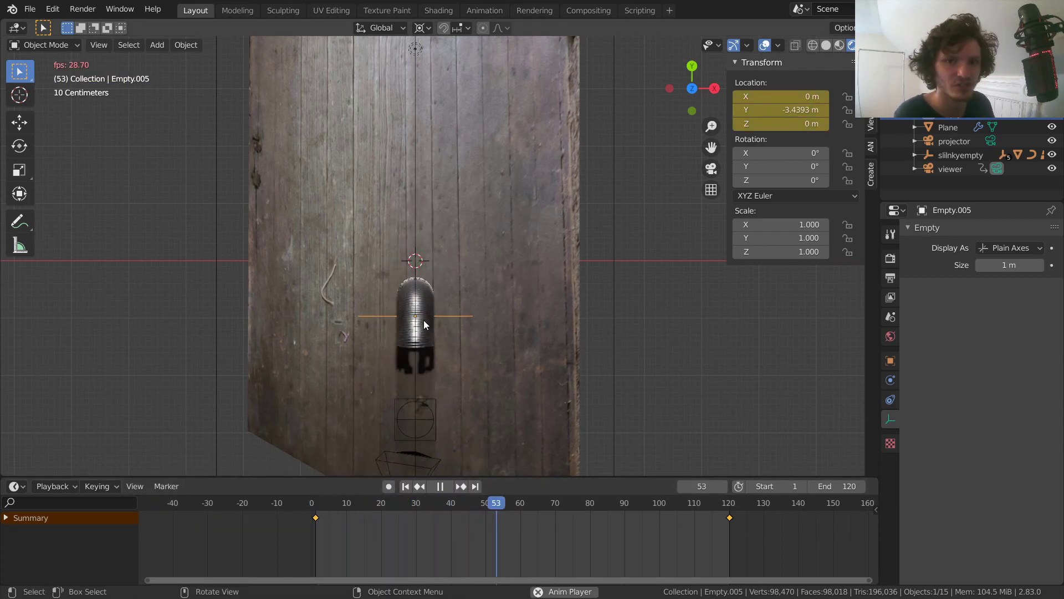
{"action": "key", "text": "Escape"}
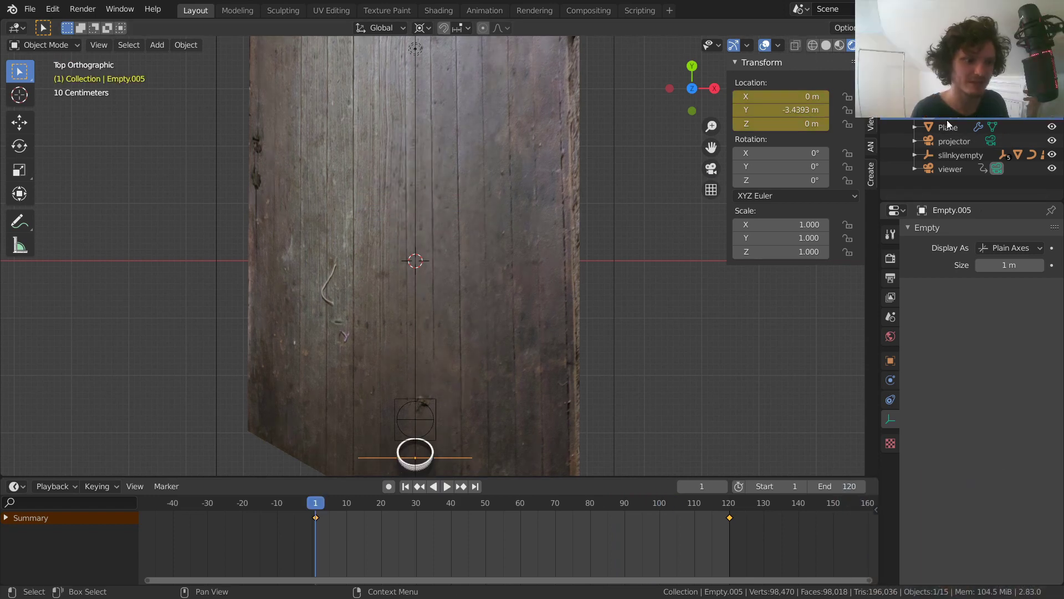
Set the viewer camera's depth-of-field focus object to Empty.005 and view the shot through the camera with overlays hidden
{"action": "left_click", "coordinate": [940, 169]}
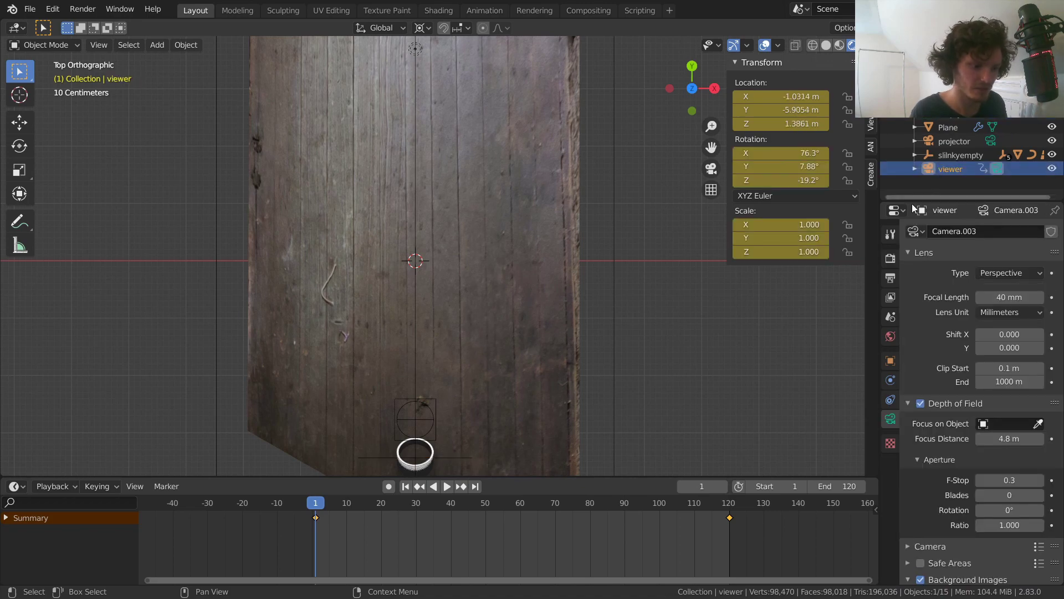
{"action": "left_click", "coordinate": [712, 168]}
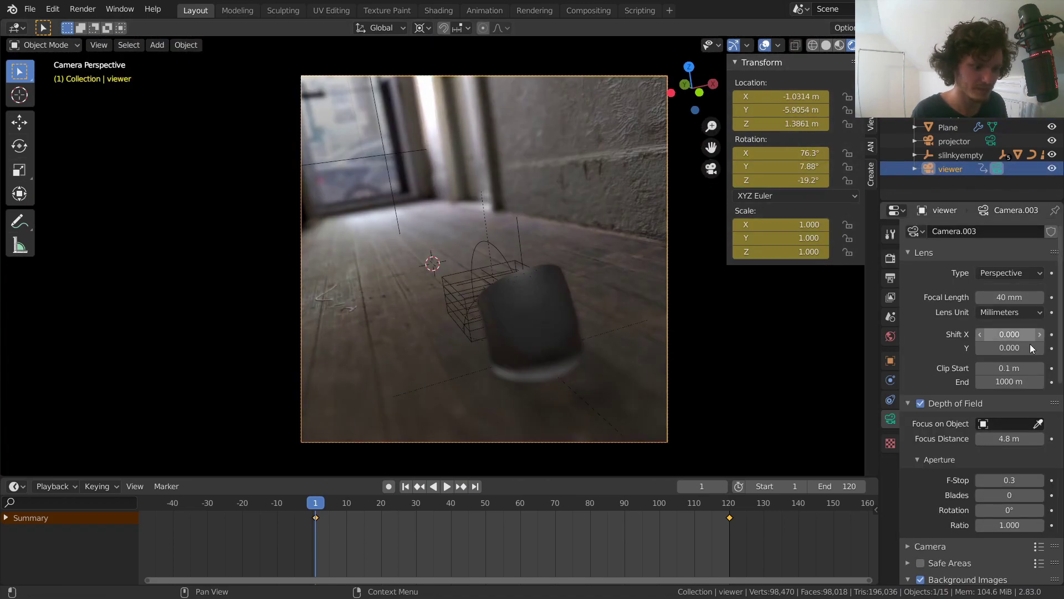
{"action": "left_click", "coordinate": [1005, 424]}
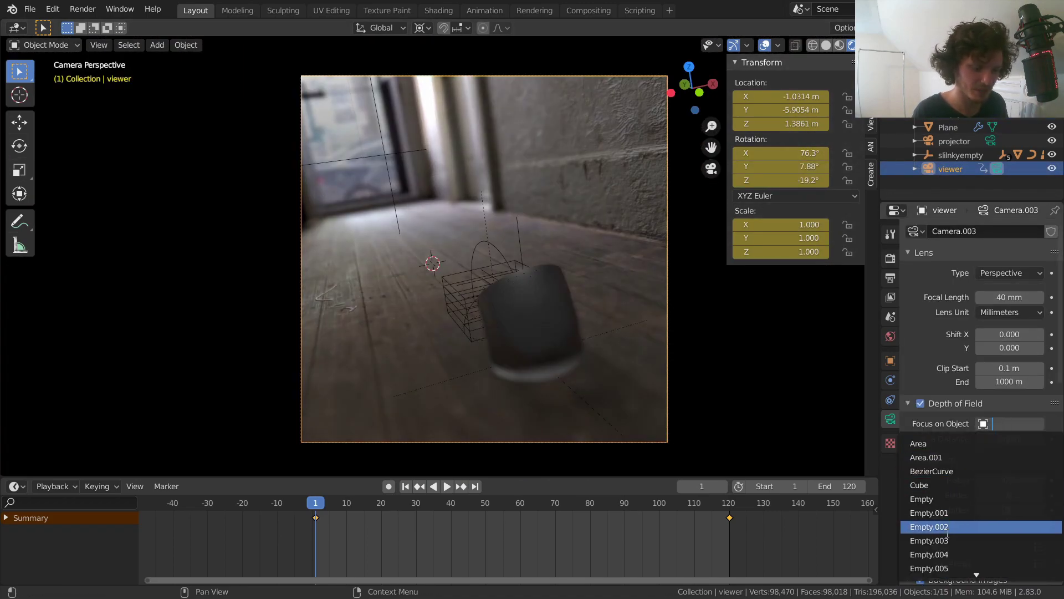
{"action": "left_click", "coordinate": [942, 568]}
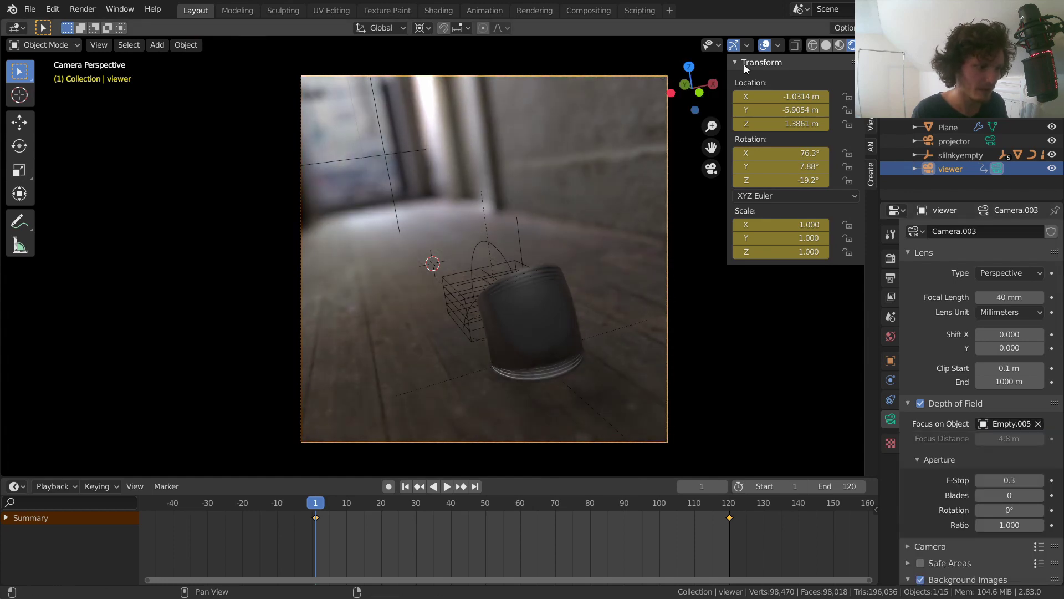
{"action": "left_click", "coordinate": [764, 47]}
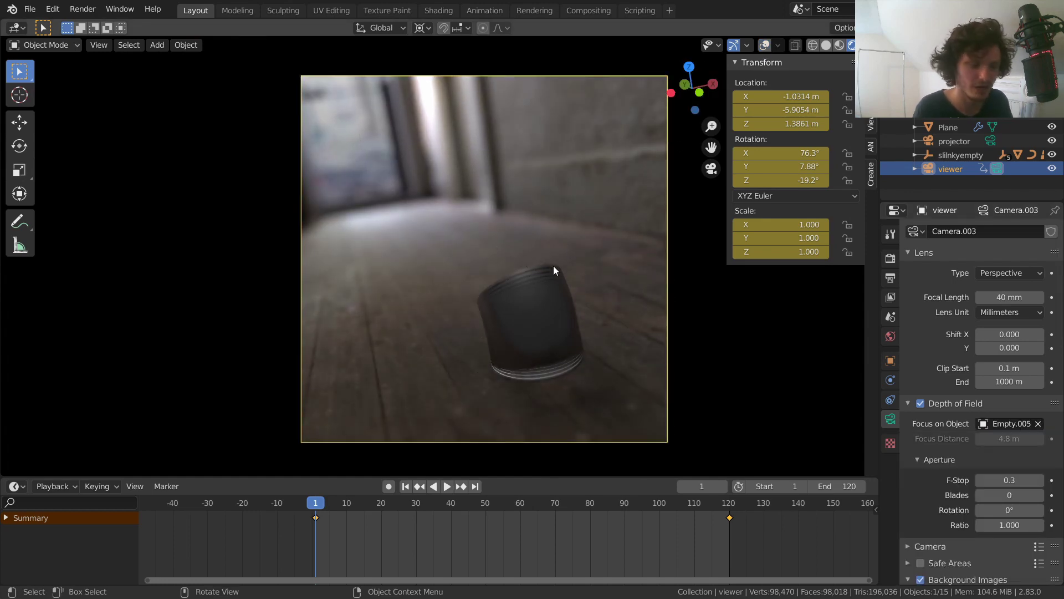
Play the shot through the viewer camera to check that the focus follows the slinky, and return to frame 1
{"action": "key", "text": "space"}
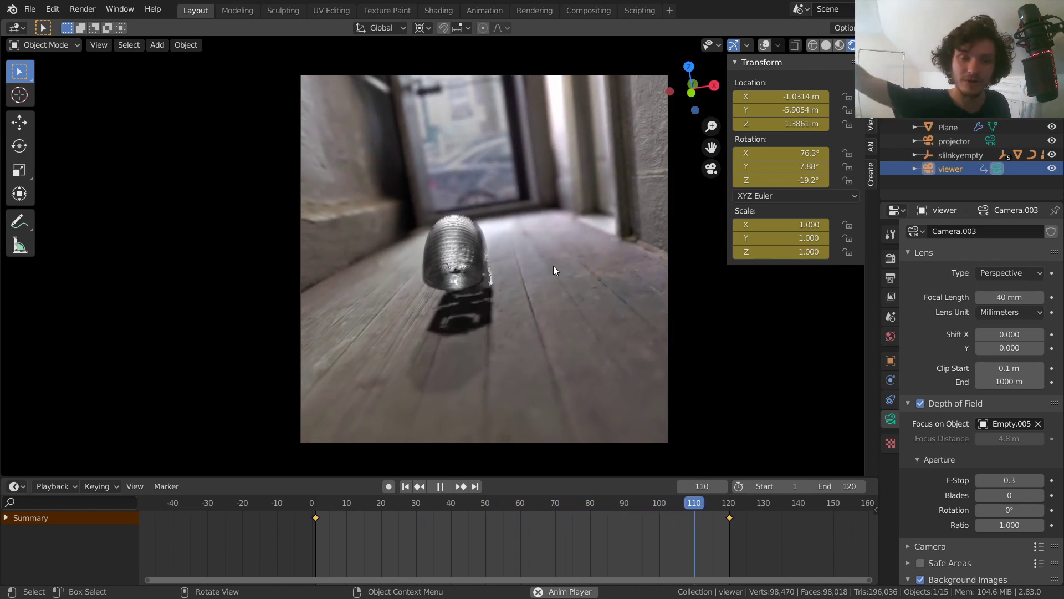
{"action": "key", "text": "Escape"}
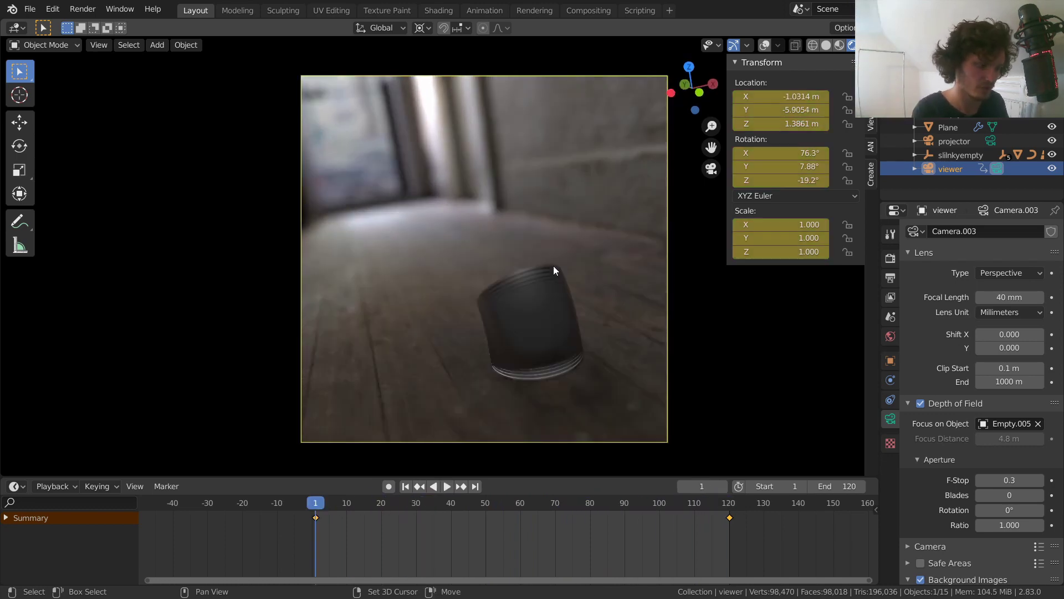
From the top view with overlays shown, duplicate Empty.005 and leave the copy in the same place
{"action": "left_click", "coordinate": [690, 68]}
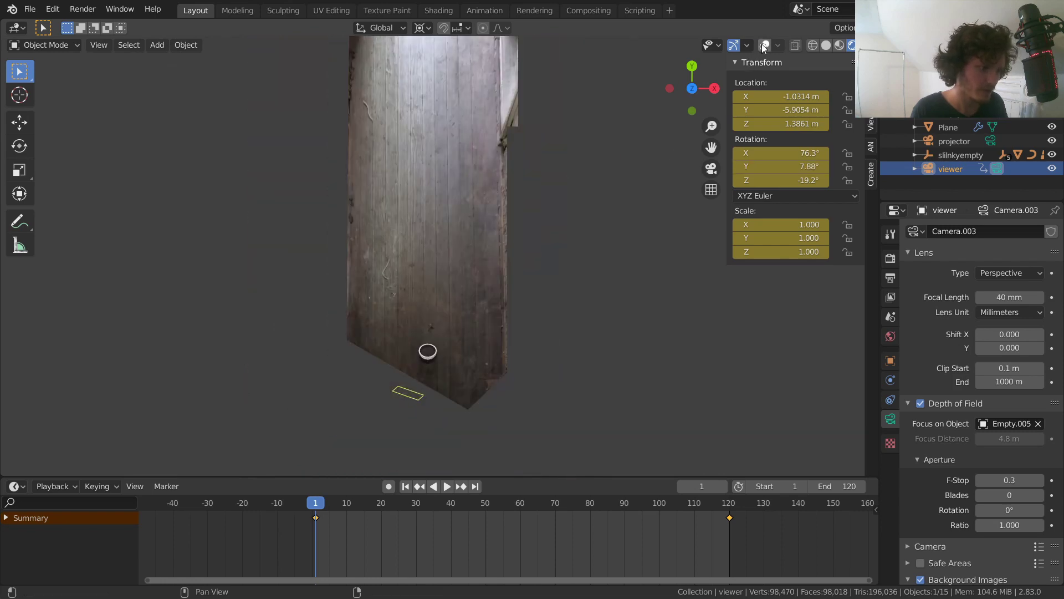
{"action": "scroll", "coordinate": [516, 311], "scroll_direction": "up", "scroll_amount": 3}
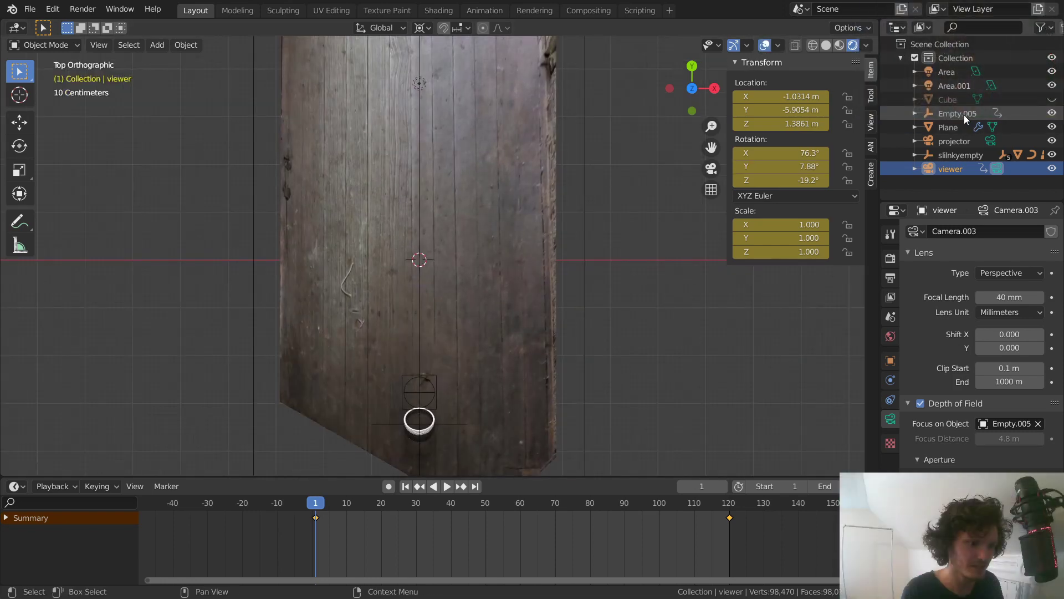
{"action": "left_click", "coordinate": [964, 115]}
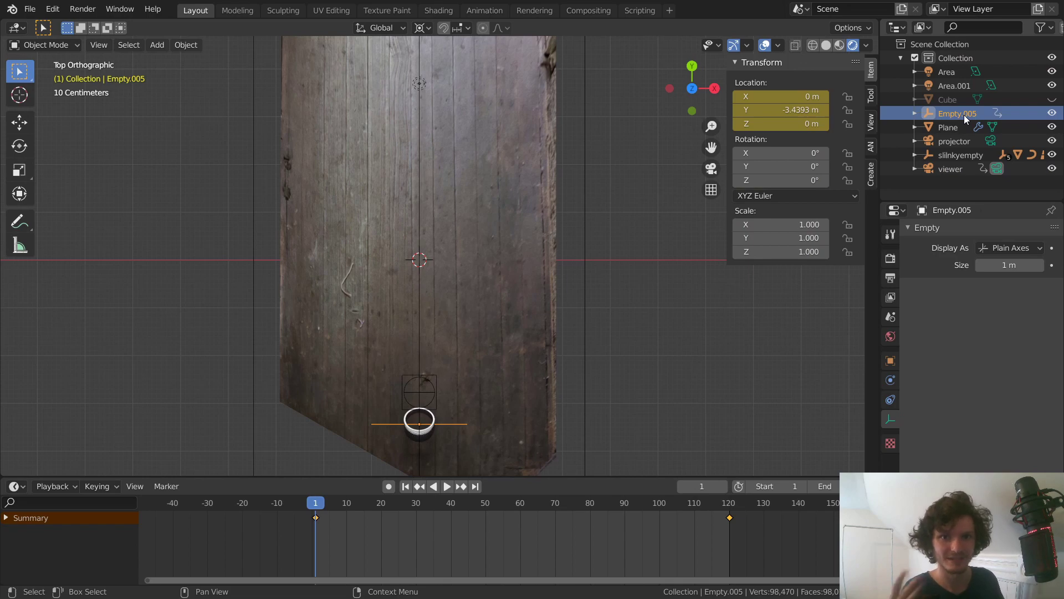
{"action": "scroll", "coordinate": [399, 335], "scroll_direction": "up", "scroll_amount": 2}
{"action": "middle_click_drag", "start_coordinate": [433, 343], "coordinate": [434, 276], "text": "shift"}
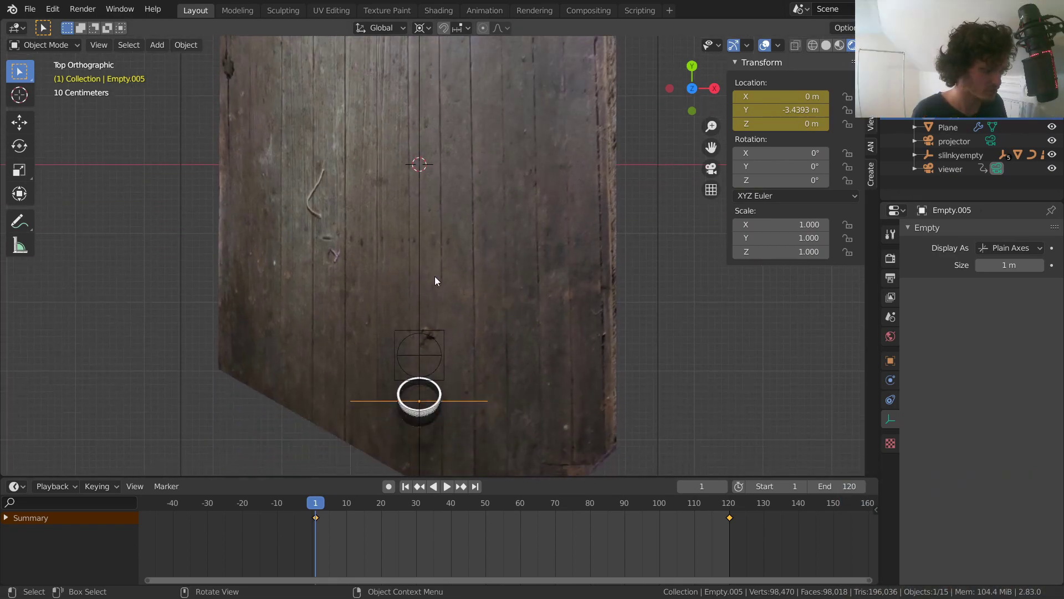
{"action": "key", "text": "shift+d"}
{"action": "right_click", "coordinate": [504, 208]}
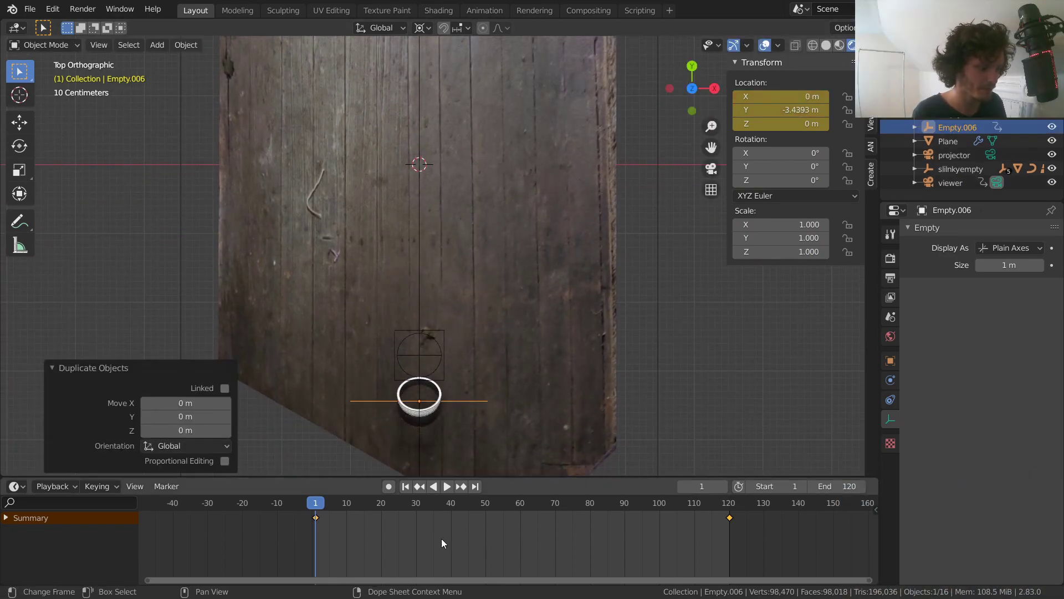
Delete the duplicated empty's keyframes and play the animation from above to check its motion
{"action": "key", "text": "x"}
{"action": "left_click", "coordinate": [424, 514]}
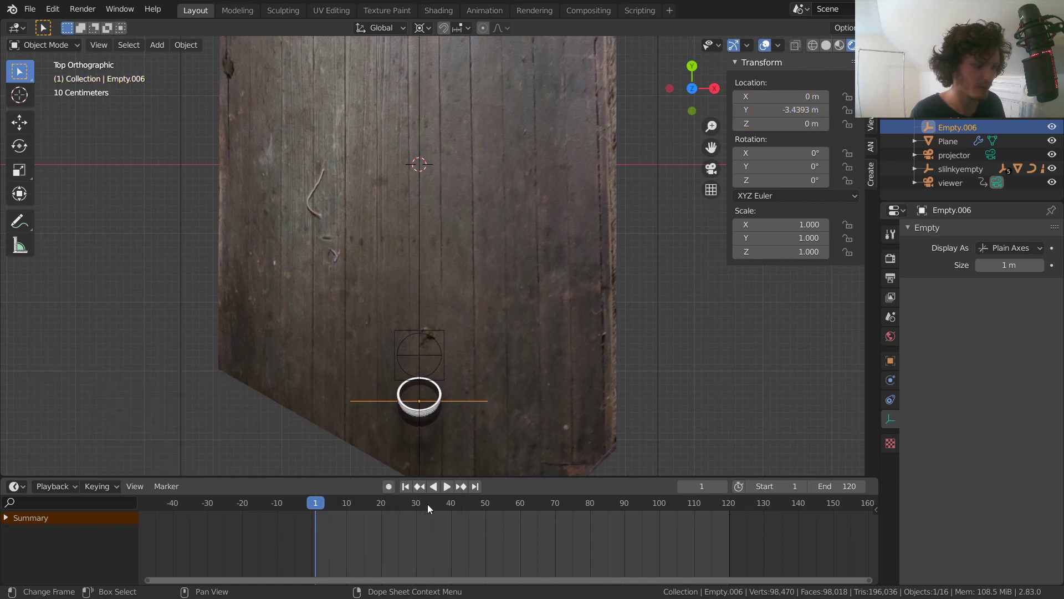
{"action": "key", "text": "space"}
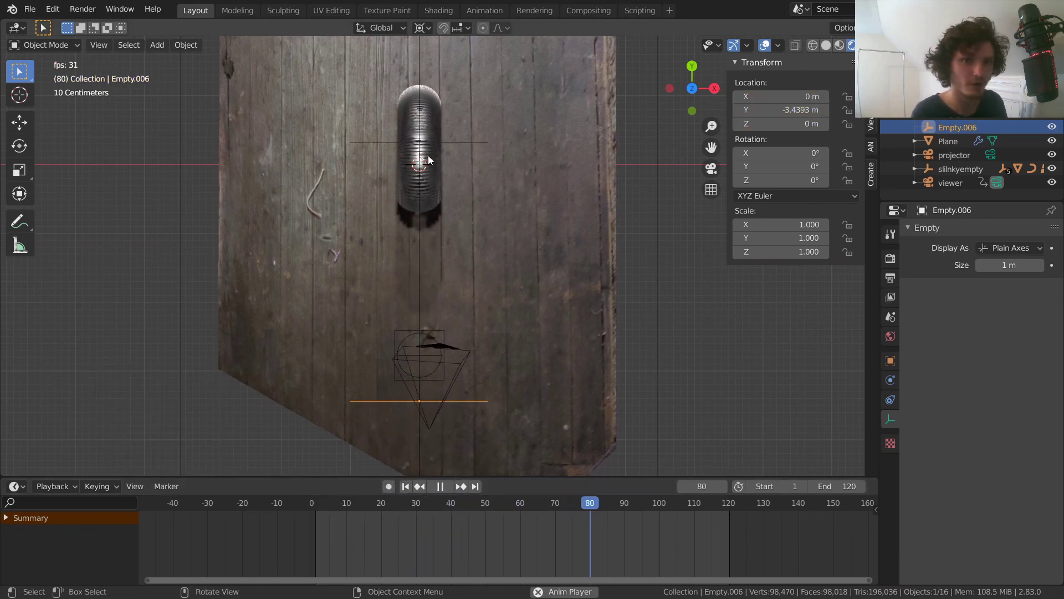
{"action": "key", "text": "space"}
{"action": "key", "text": "shift+Left"}
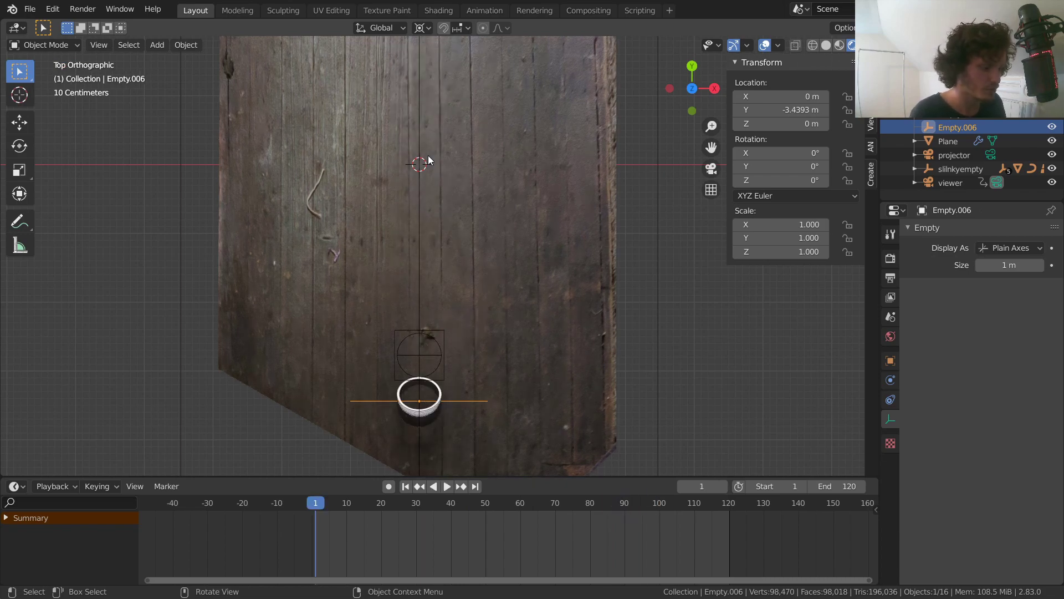
Try to parent the two empties using the Object option and play the animation to check how they move
{"action": "left_click", "coordinate": [967, 115], "text": "ctrl"}
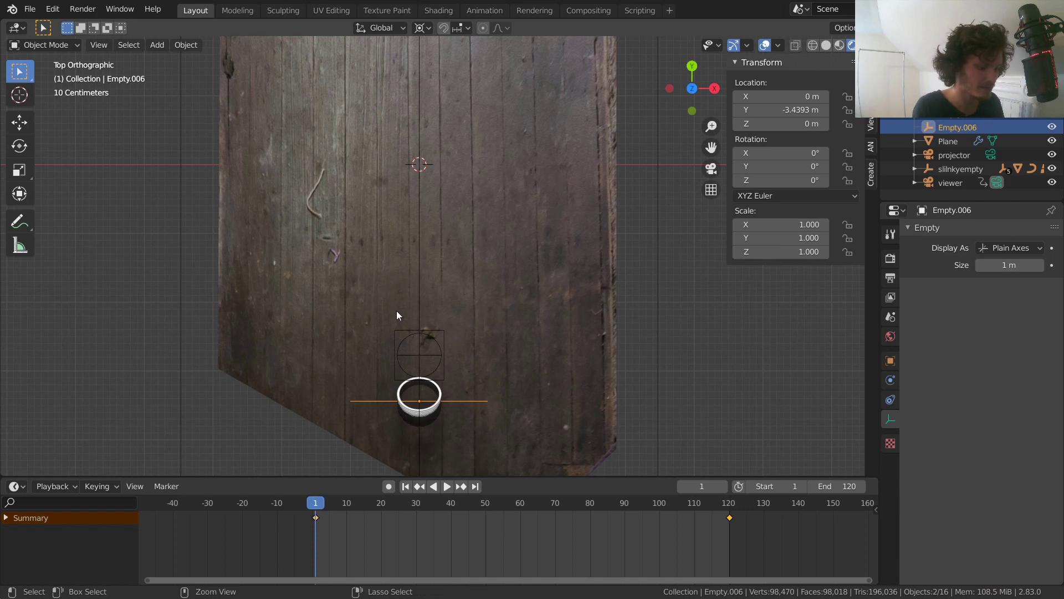
{"action": "key", "text": "ctrl+p"}
{"action": "left_click", "coordinate": [397, 312]}
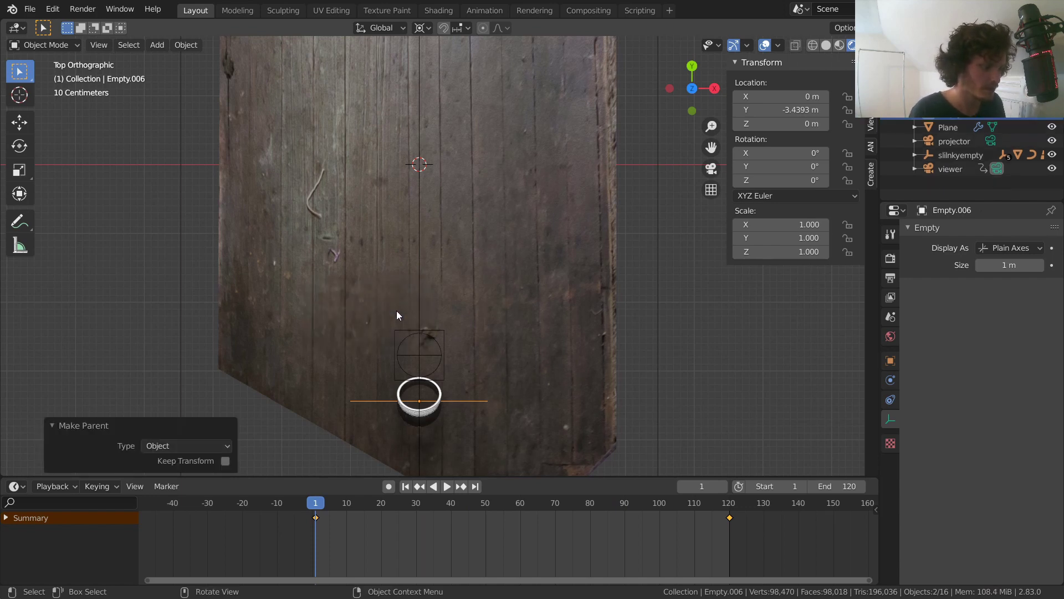
{"action": "key", "text": "space"}
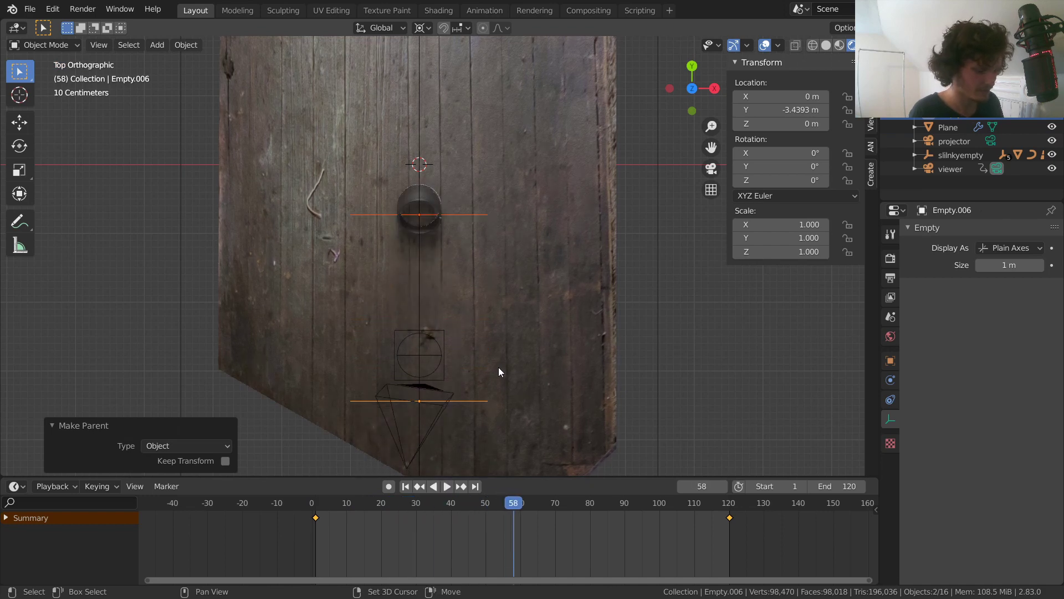
{"action": "key", "text": "Escape"}
{"action": "scroll", "coordinate": [941, 129], "scroll_direction": "up", "scroll_amount": 1}
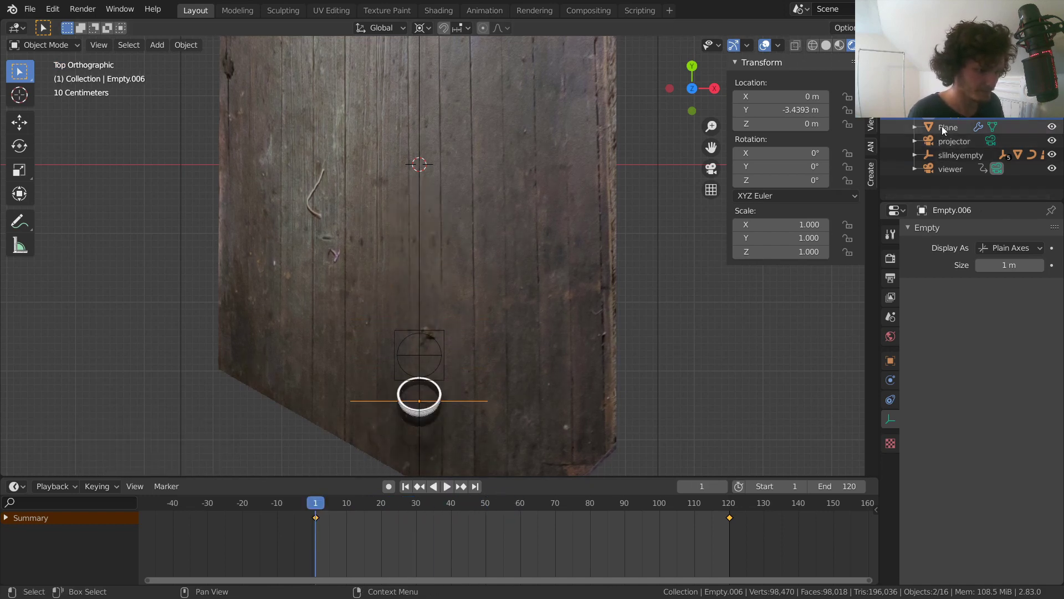
At frame 30, parent Empty.006 to Empty.005 using the Object option
{"action": "left_click", "coordinate": [256, 423]}
{"action": "left_click", "coordinate": [440, 486]}
{"action": "left_click", "coordinate": [457, 400]}
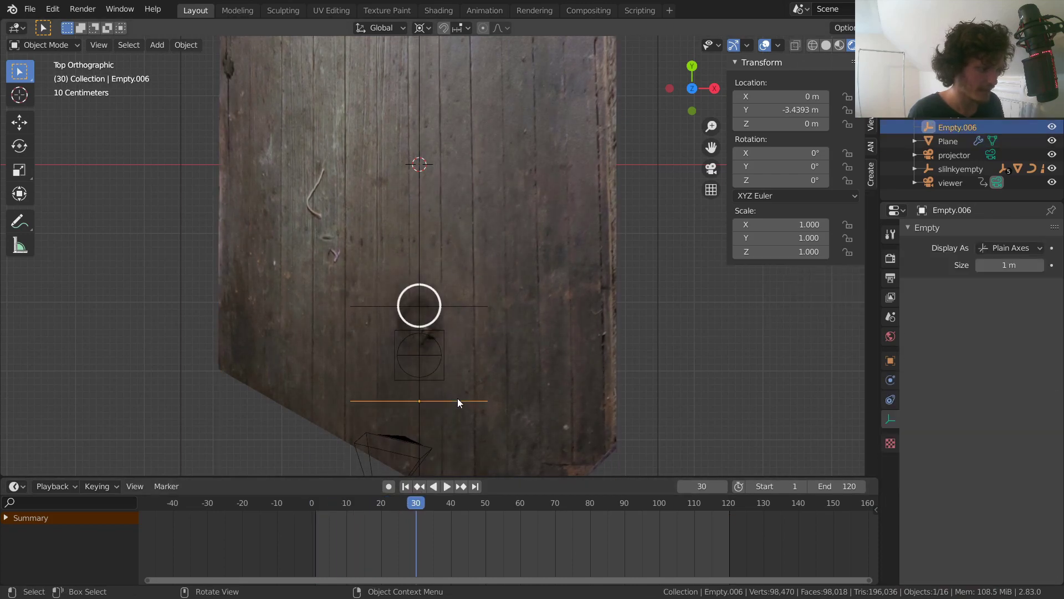
{"action": "left_click", "coordinate": [464, 306], "text": "shift"}
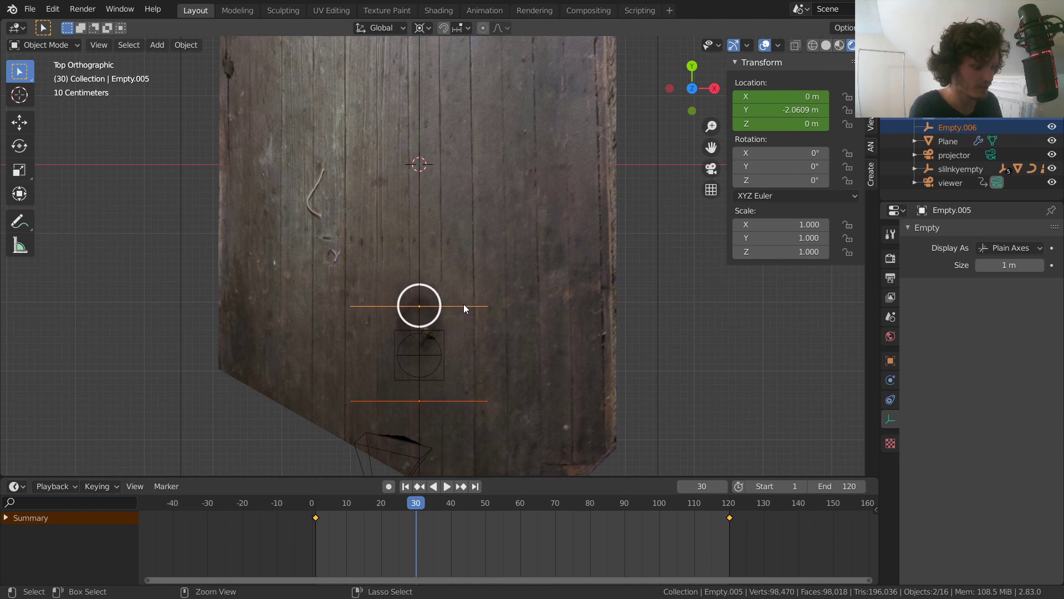
{"action": "key", "text": "ctrl+p"}
{"action": "left_click", "coordinate": [464, 306]}
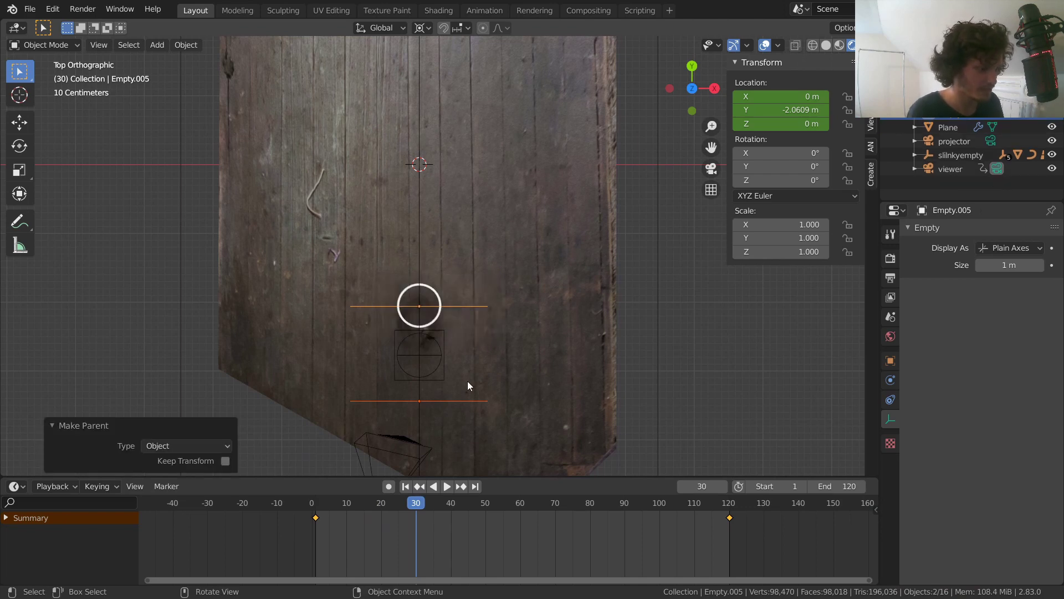
Select the child empty and play the animation to check that it travels with its parent
{"action": "left_click", "coordinate": [457, 400]}
{"action": "key", "text": "space"}
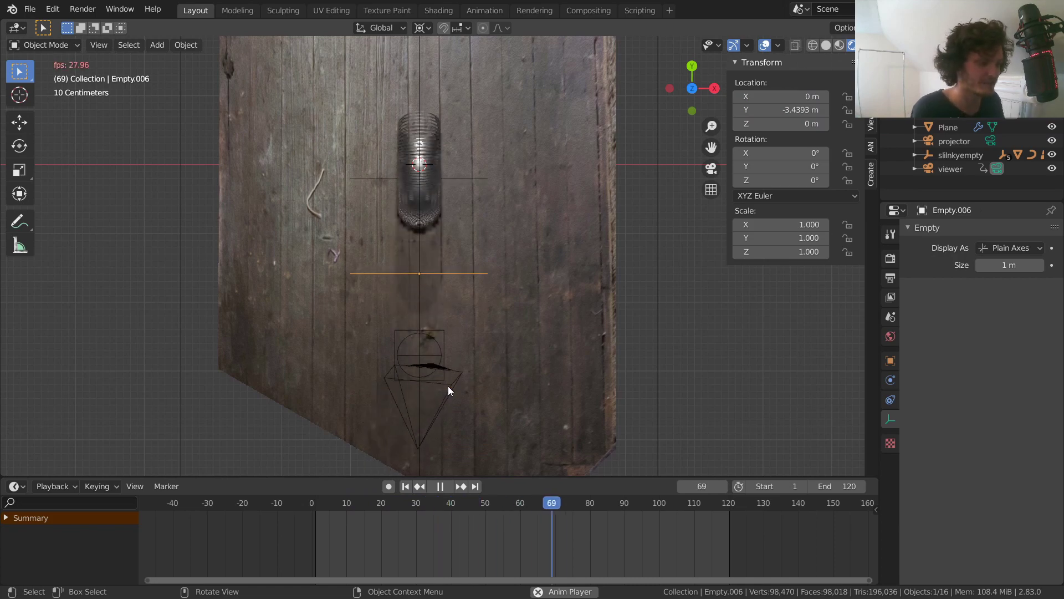
{"action": "key", "text": "space"}
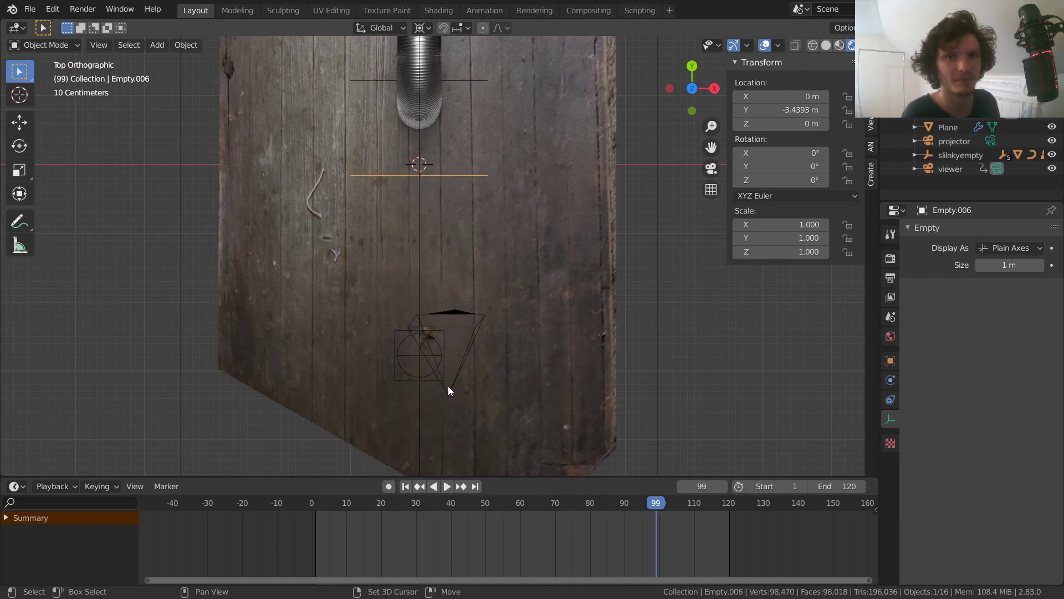
At frame 1, move the child empty along Y to about 8.21 m, toward the floor's far end, and insert a Location keyframe
{"action": "key", "text": "shift+Left"}
{"action": "scroll", "coordinate": [443, 387], "scroll_direction": "down", "scroll_amount": 4}
{"action": "scroll", "coordinate": [441, 366], "scroll_direction": "down", "scroll_amount": 2}
{"action": "key", "text": "g"}
{"action": "key", "text": "y"}
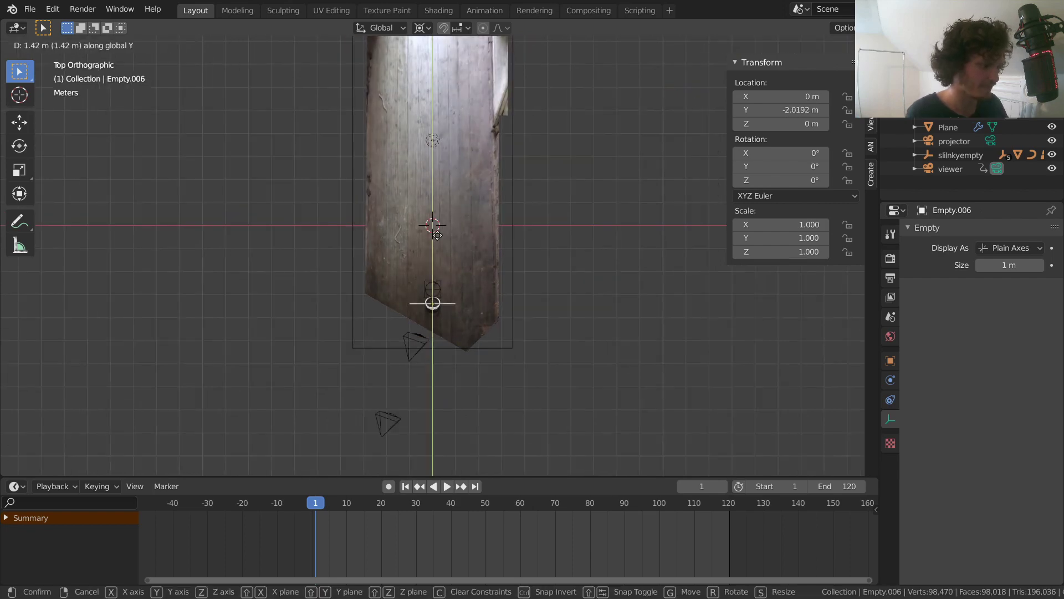
{"action": "left_click", "coordinate": [439, 56]}
{"action": "middle_click_drag", "start_coordinate": [440, 74], "coordinate": [471, 222], "text": "shift"}
{"action": "key", "text": "g"}
{"action": "key", "text": "y"}
{"action": "left_click", "coordinate": [473, 215]}
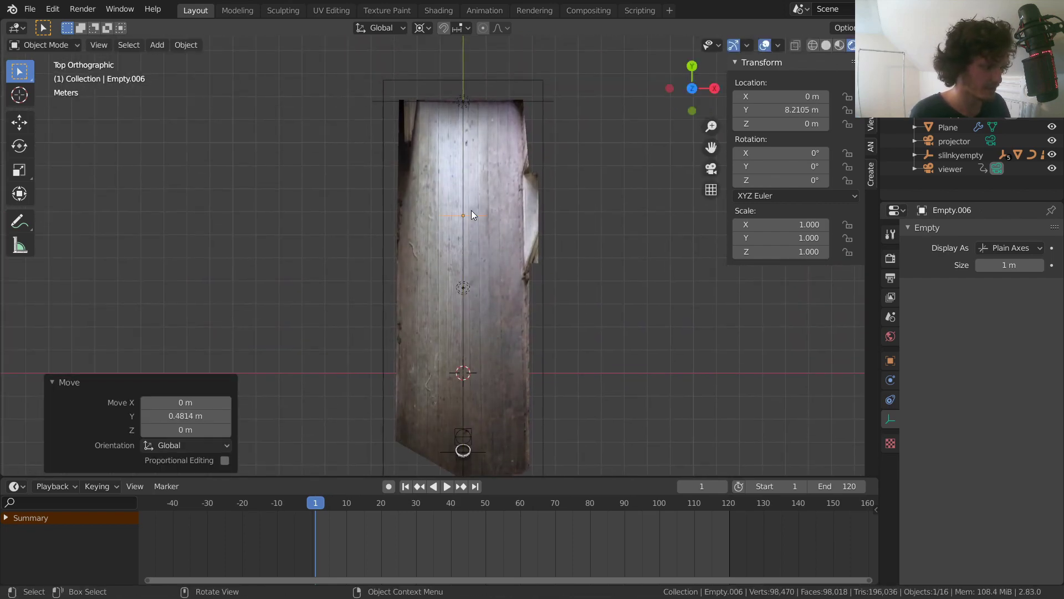
{"action": "key", "text": "i"}
{"action": "left_click", "coordinate": [467, 166]}
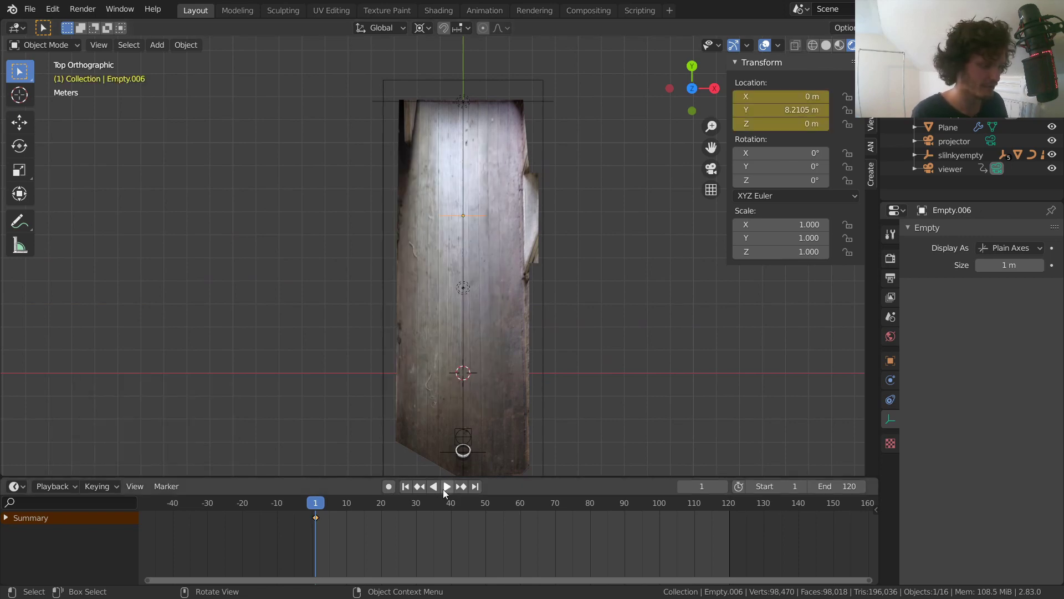
At frame 30, move the child empty along Y to about -2.05 m, onto the slinky, and insert a Location keyframe
{"action": "left_click_drag", "start_coordinate": [388, 513], "coordinate": [417, 509]}
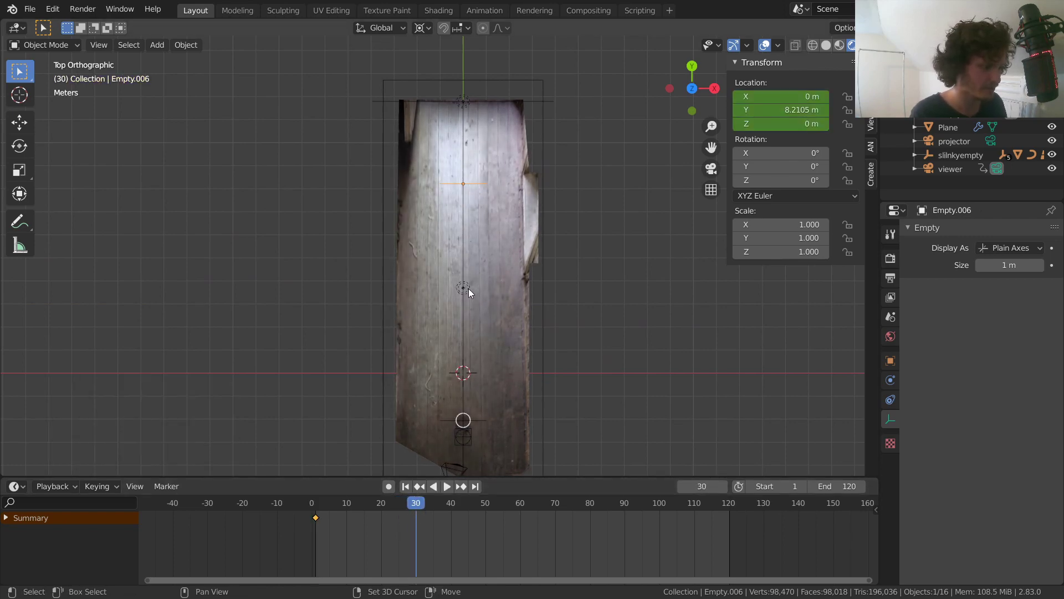
{"action": "middle_click_drag", "start_coordinate": [468, 288], "coordinate": [467, 228], "text": "shift"}
{"action": "key", "text": "g"}
{"action": "key", "text": "y"}
{"action": "left_click", "coordinate": [463, 426]}
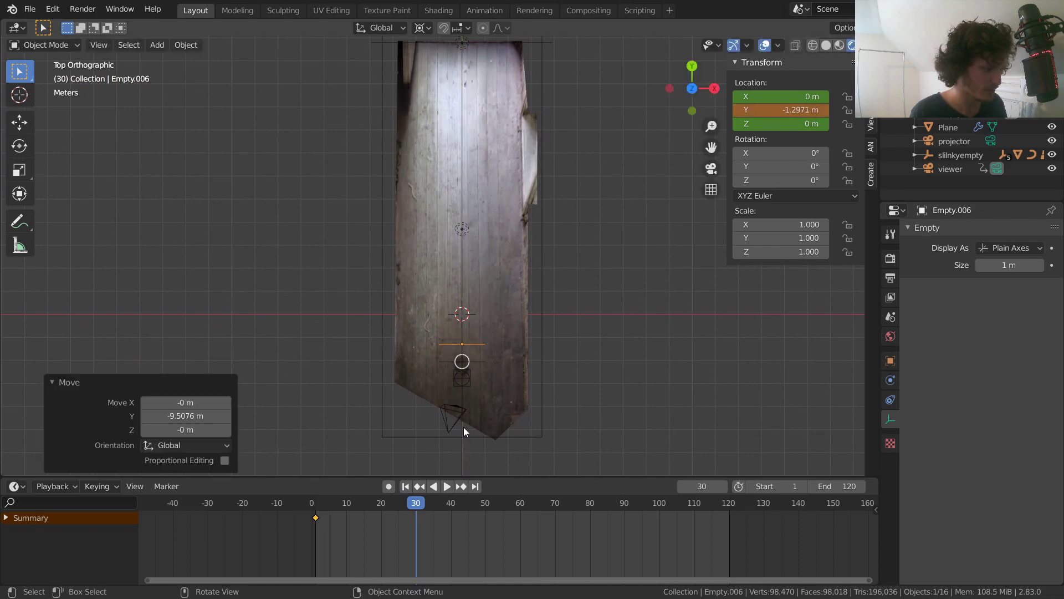
{"action": "scroll", "coordinate": [481, 332], "scroll_direction": "up", "scroll_amount": 4}
{"action": "middle_click_drag", "start_coordinate": [481, 331], "coordinate": [516, 268], "text": "shift"}
{"action": "scroll", "coordinate": [515, 268], "scroll_direction": "up", "scroll_amount": 2}
{"action": "key", "text": "g"}
{"action": "key", "text": "y"}
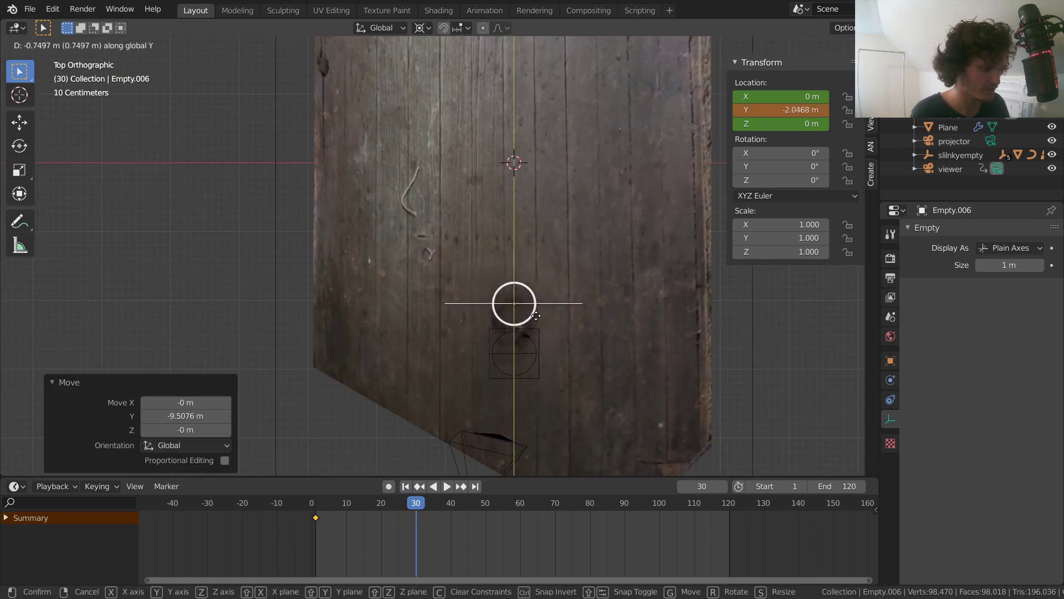
{"action": "left_click", "coordinate": [536, 305]}
{"action": "key", "text": "i"}
{"action": "left_click", "coordinate": [531, 238]}
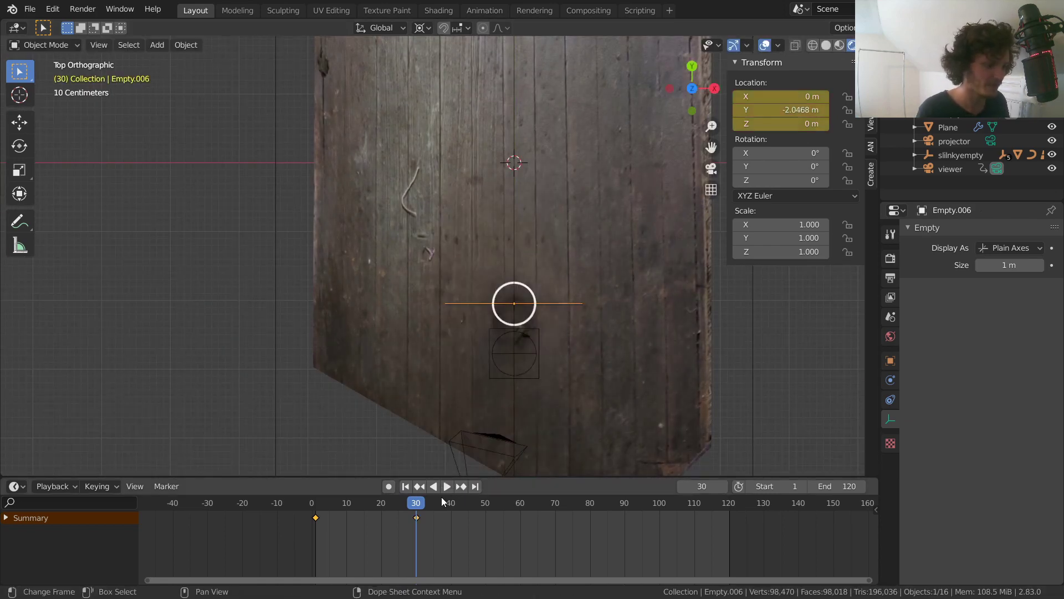
Play and scrub the animation from above and in perspective to check the child empty's motion onto the slinky
{"action": "key", "text": "space"}
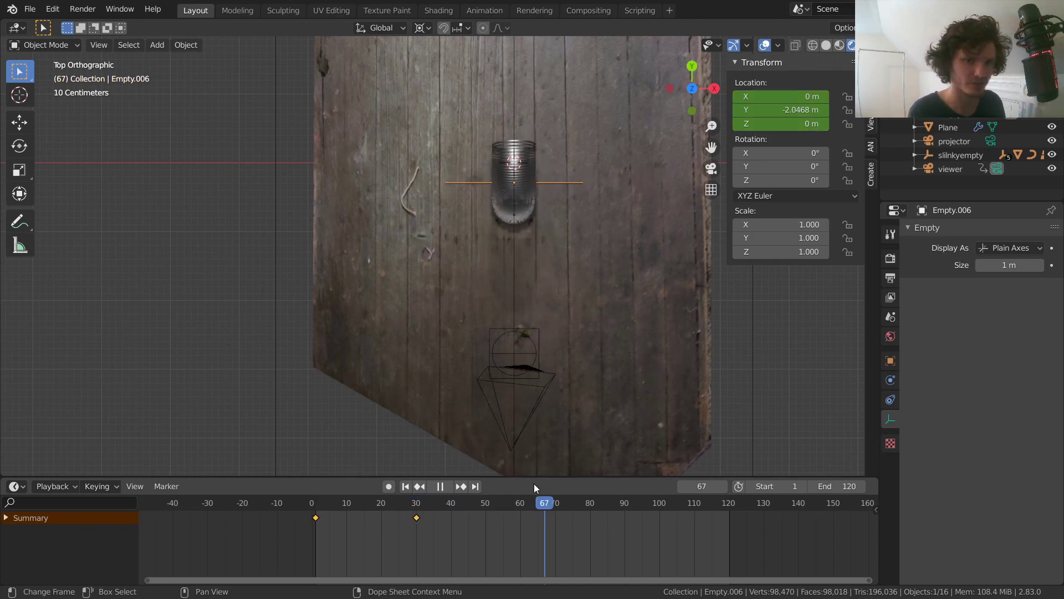
{"action": "left_click_drag", "start_coordinate": [532, 482], "coordinate": [375, 471]}
{"action": "key", "text": "space"}
{"action": "scroll", "coordinate": [513, 195], "scroll_direction": "down", "scroll_amount": 2}
{"action": "middle_click_drag", "start_coordinate": [514, 194], "coordinate": [498, 217]}
{"action": "mouse_move", "coordinate": [344, 500]}
{"action": "left_mouse_down"}
{"action": "mouse_move", "coordinate": [327, 491]}
{"action": "mouse_move", "coordinate": [348, 490]}
{"action": "left_mouse_up"}
{"action": "key", "text": "space"}
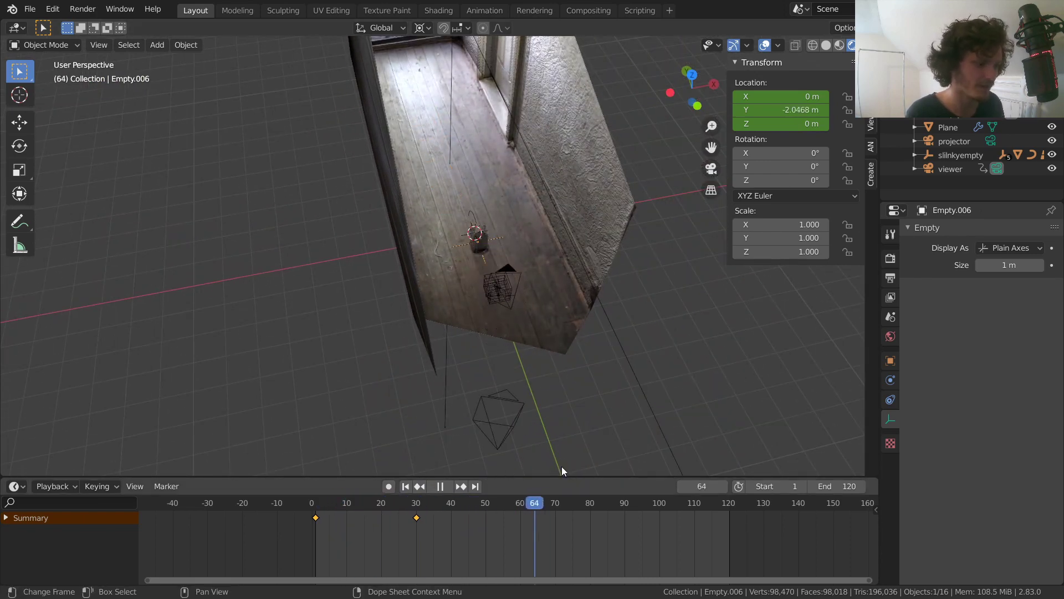
{"action": "key", "text": "space"}
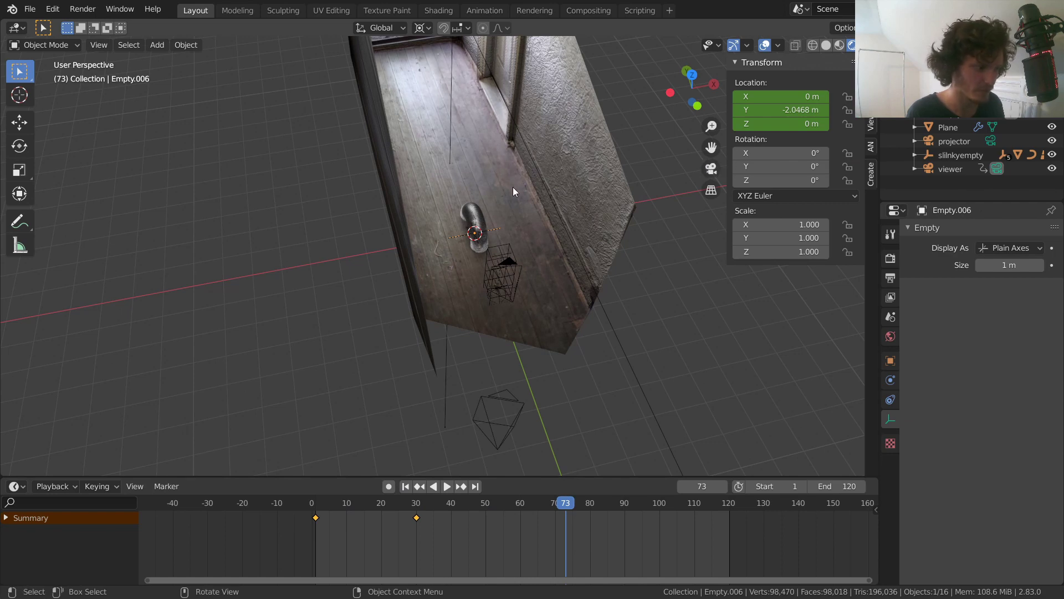
Rename the child empty as focus and view the scene through the camera
{"action": "scroll", "coordinate": [936, 126], "scroll_direction": "up", "scroll_amount": 2}
{"action": "double_click", "coordinate": [964, 141]}
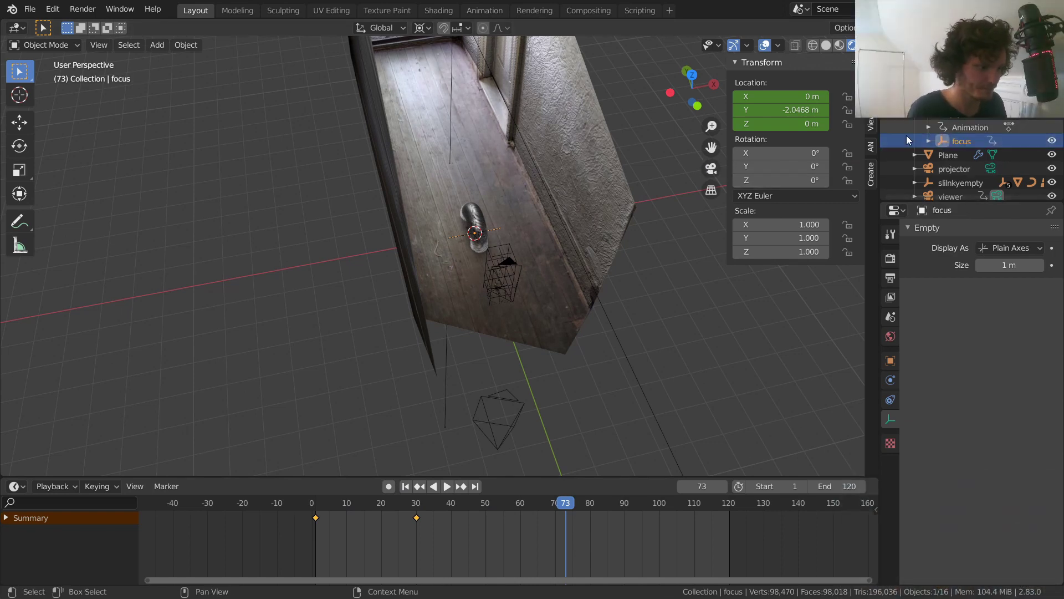
{"action": "key", "text": "KP_0"}
{"action": "scroll", "coordinate": [954, 177], "scroll_direction": "down", "scroll_amount": 1}
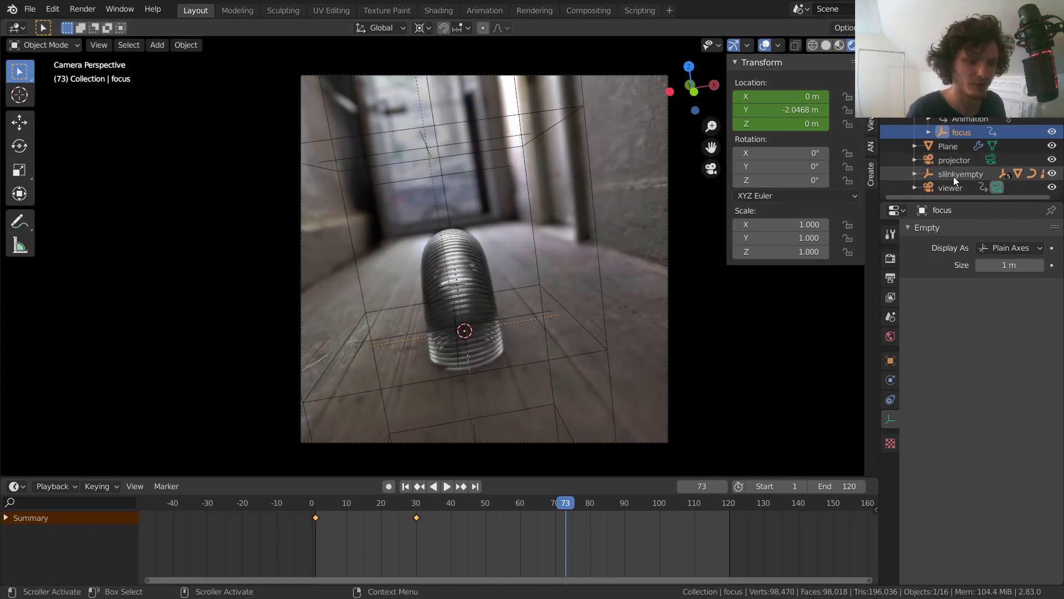
Set the viewer camera's depth-of-field focus object to focus and replay the shot from frame 1 with overlays hidden
{"action": "left_click", "coordinate": [952, 186]}
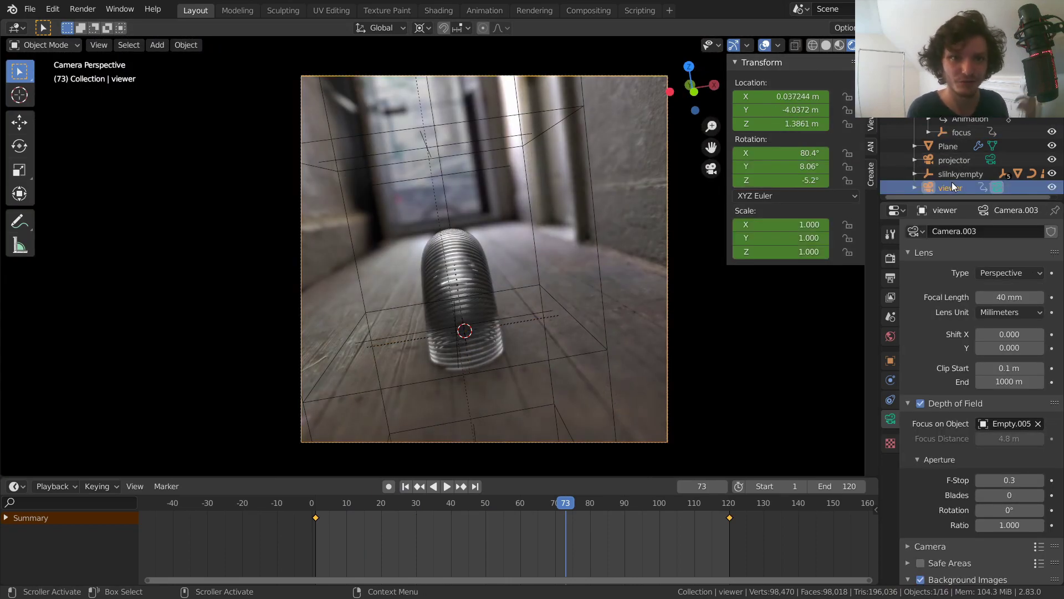
{"action": "left_click", "coordinate": [1004, 423]}
{"action": "scroll", "coordinate": [939, 506], "scroll_direction": "down", "scroll_amount": 11}
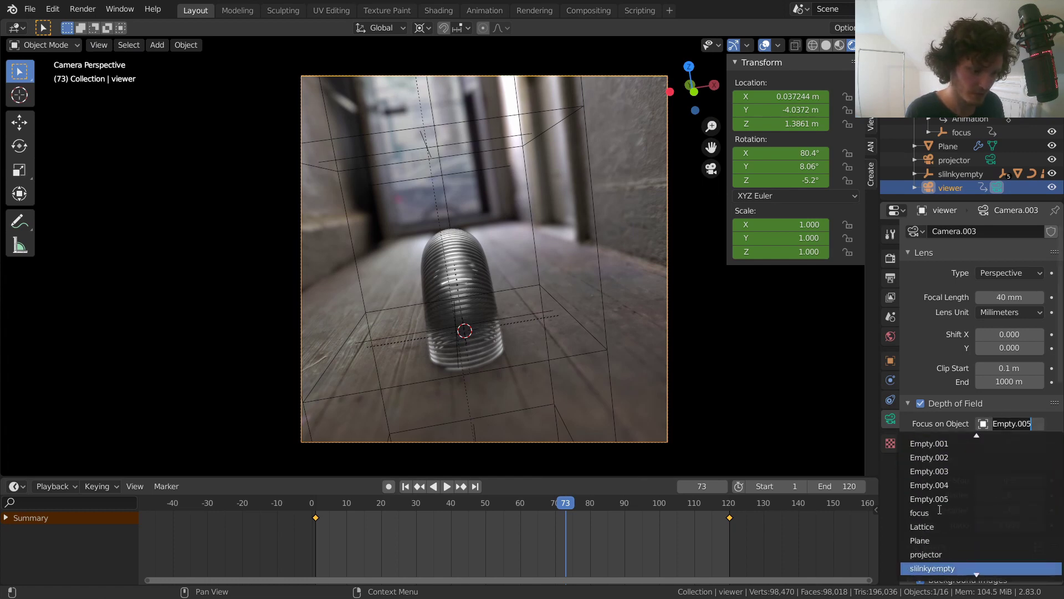
{"action": "left_click", "coordinate": [926, 512]}
{"action": "key", "text": "shift+Left"}
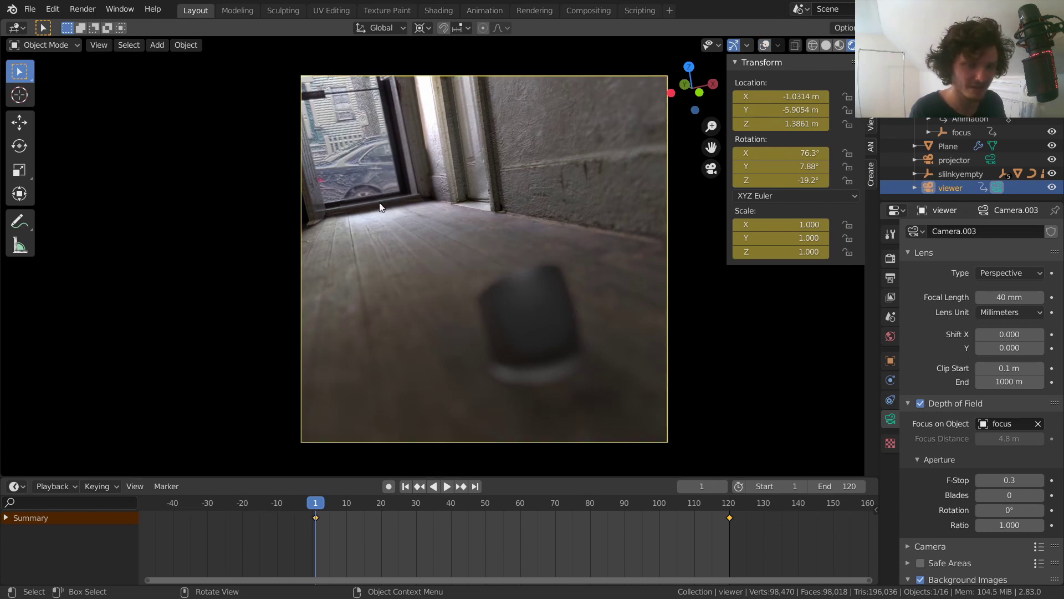
{"action": "key", "text": "space"}
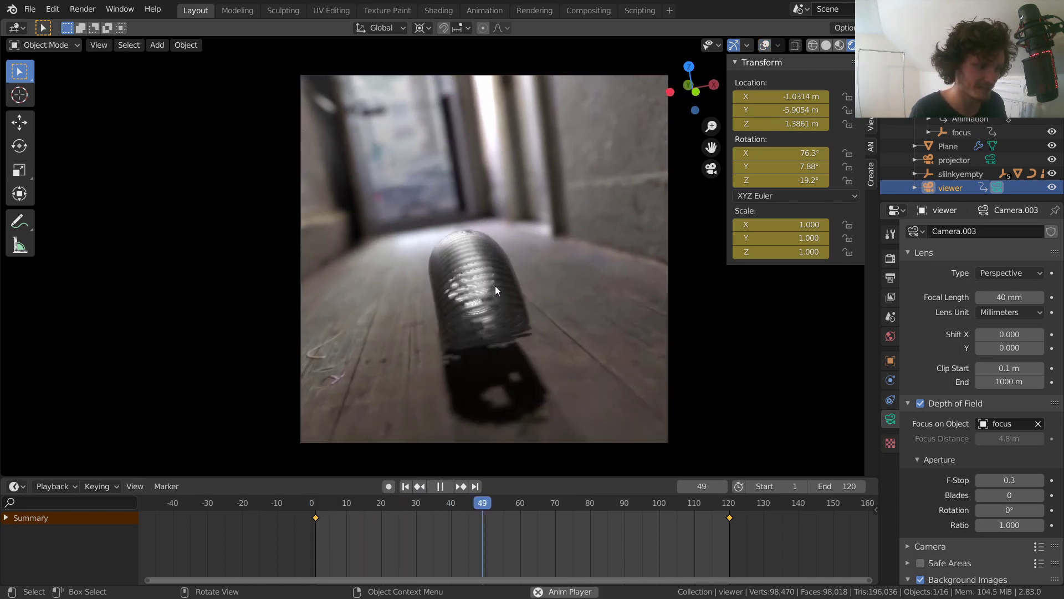
Set the viewer camera's F-Stop to 0.2 and replay the shot from frame 1 through the camera
{"action": "key", "text": "Escape"}
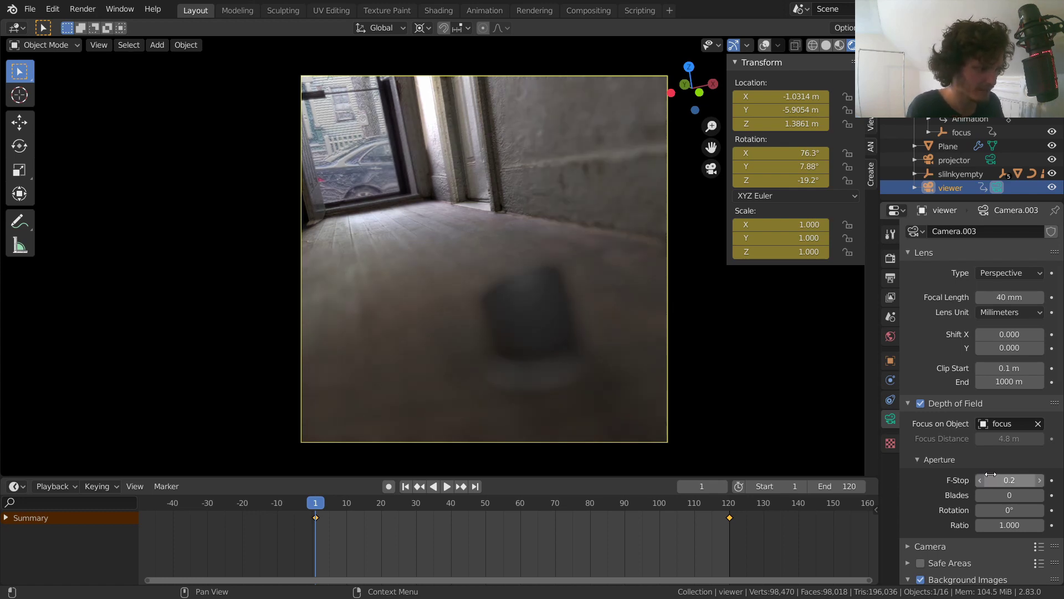
{"action": "key", "text": "space"}
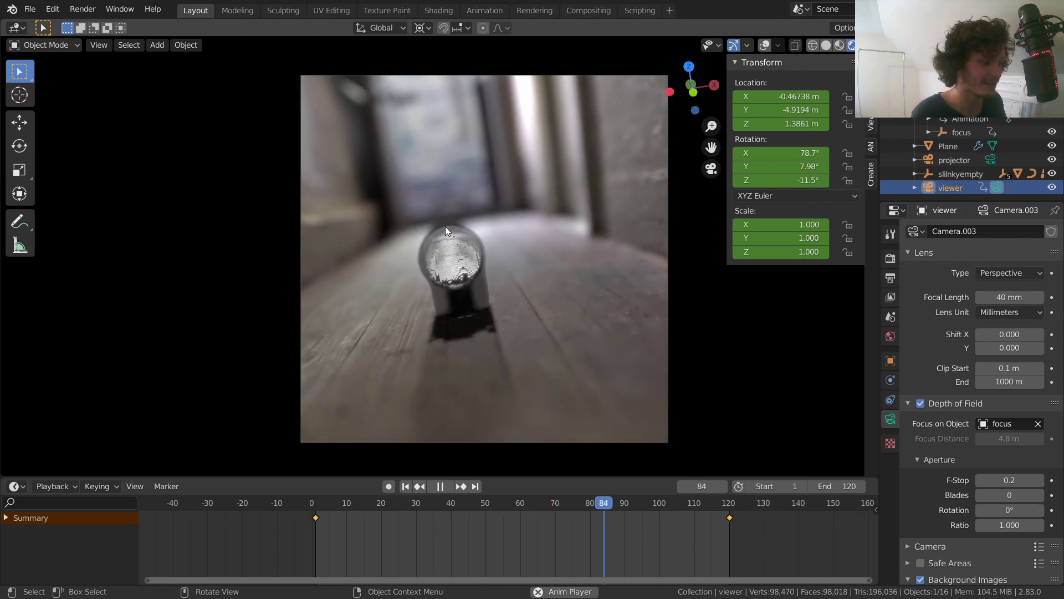
{"action": "key", "text": "space"}
{"action": "key", "text": "shift+Left"}
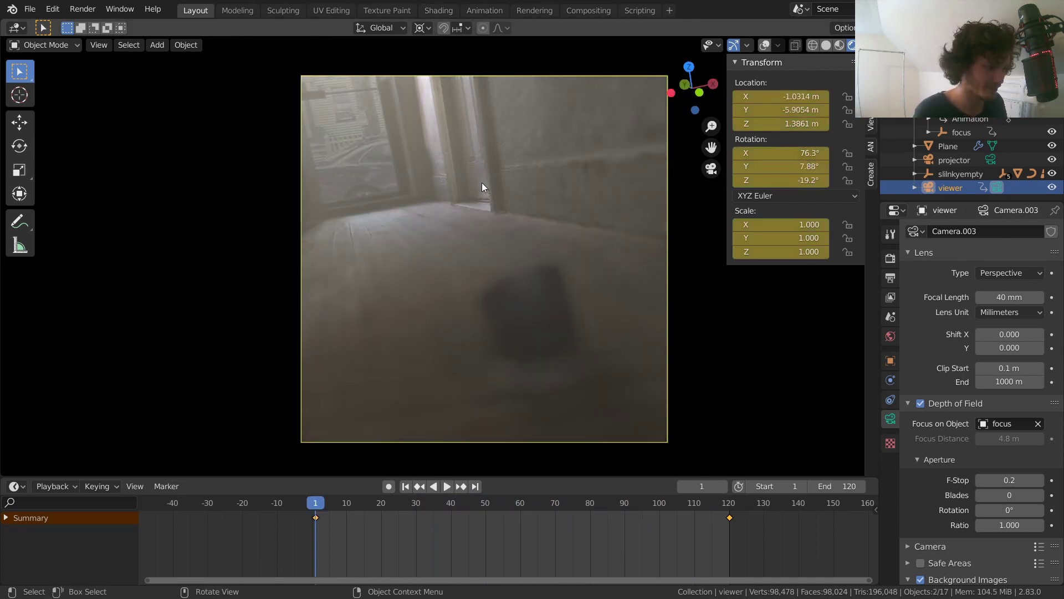
{"action": "key", "text": "space"}
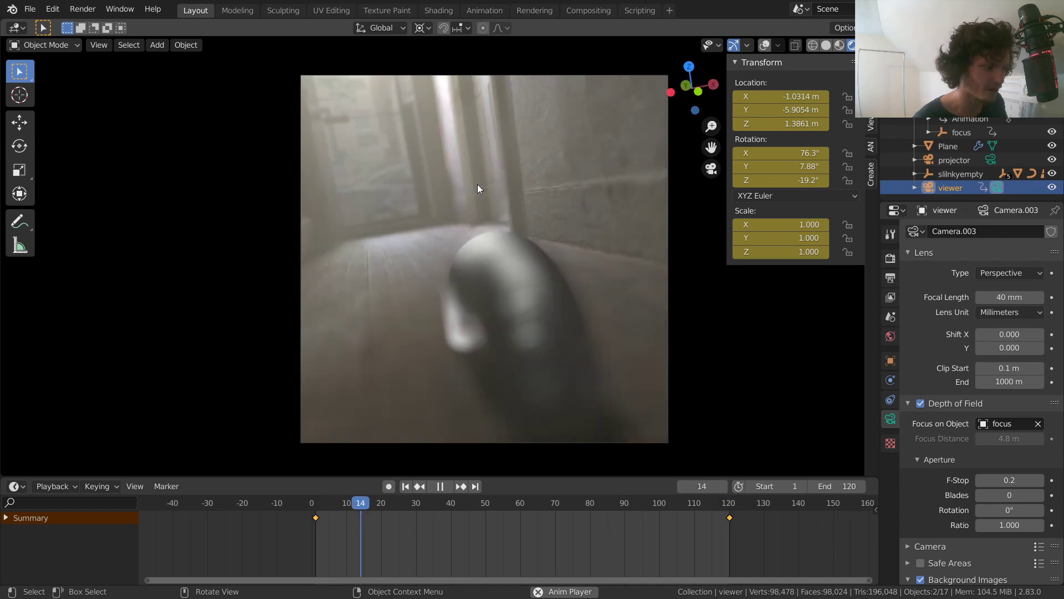
Scrub and play the shot between about frames 12 and 51 to check the focus shift and haze on the slinky
{"action": "left_click_drag", "start_coordinate": [523, 502], "coordinate": [475, 503]}
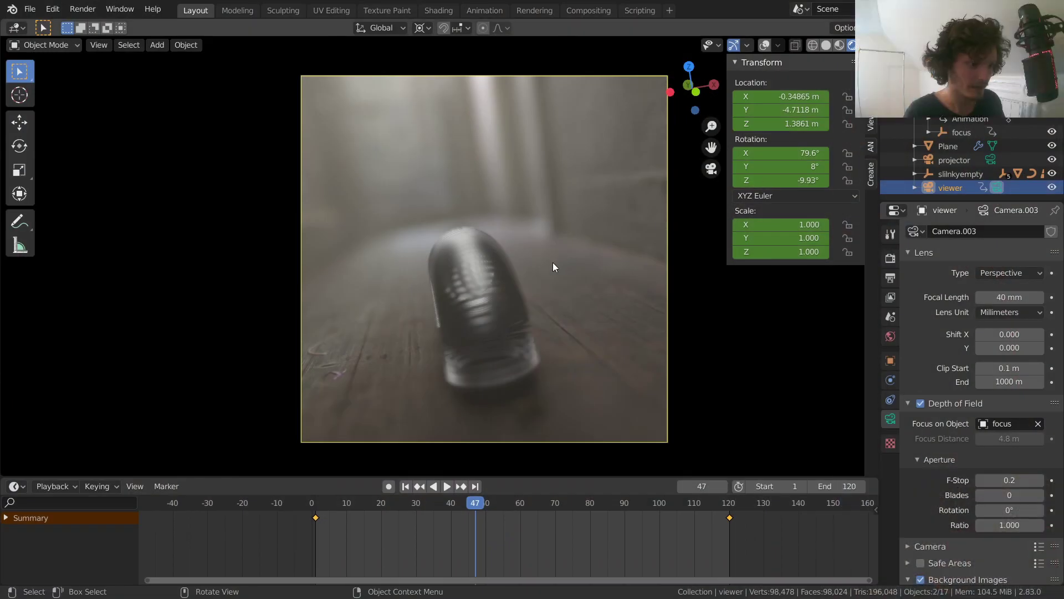
{"action": "left_click", "coordinate": [435, 506]}
{"action": "left_click_drag", "start_coordinate": [436, 506], "coordinate": [351, 514]}
{"action": "key", "text": "space"}
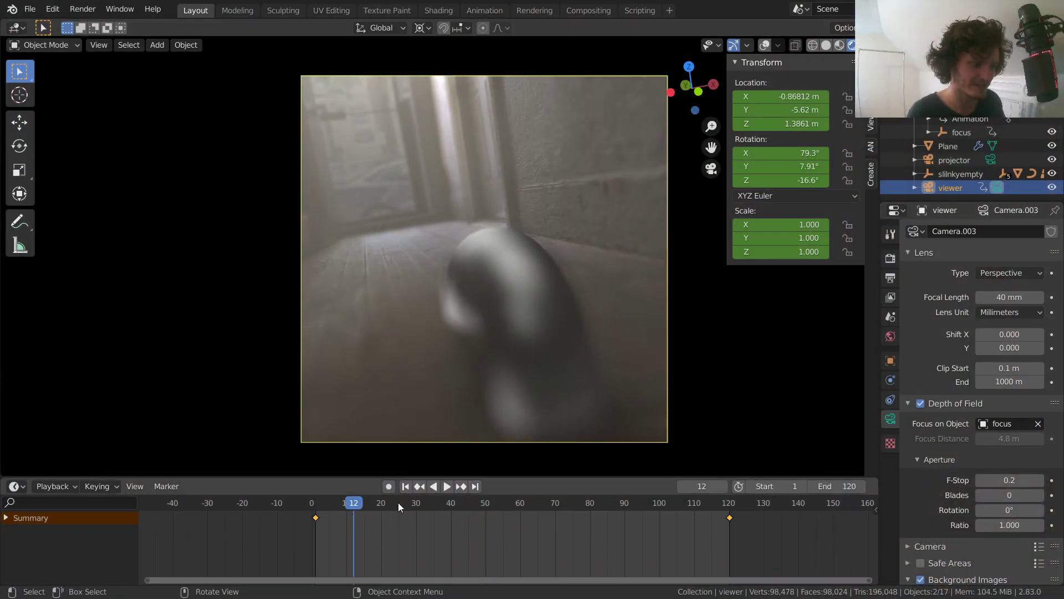
{"action": "left_click", "coordinate": [438, 503]}
{"action": "key", "text": "space"}
{"action": "left_click_drag", "start_coordinate": [555, 491], "coordinate": [479, 477]}
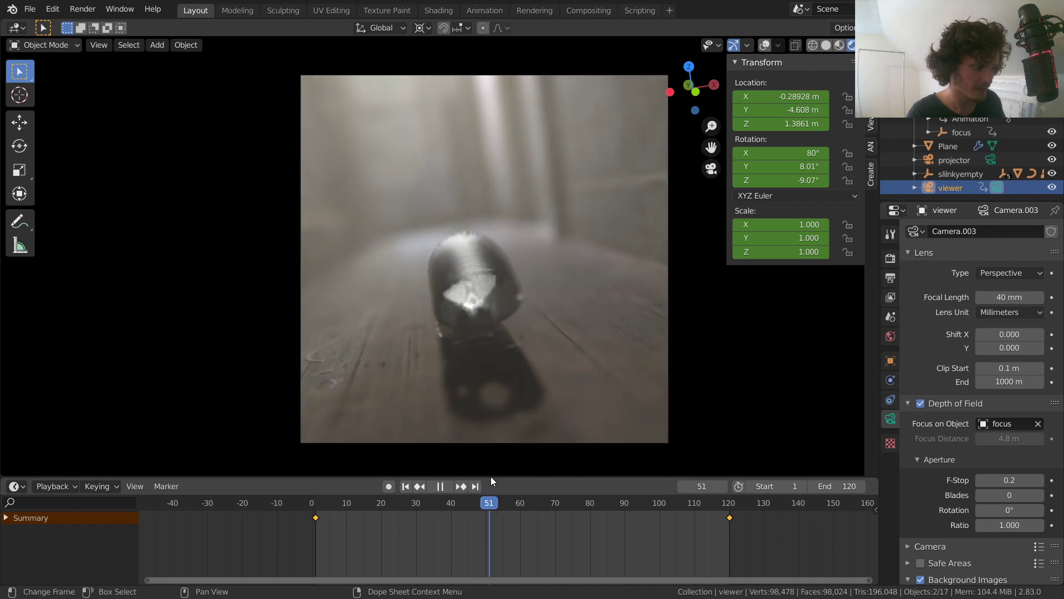
{"action": "key", "text": "space"}
Save the file, render frame 51 as a still image to inspect it, and close the render window
{"action": "key", "text": "ctrl+s"}
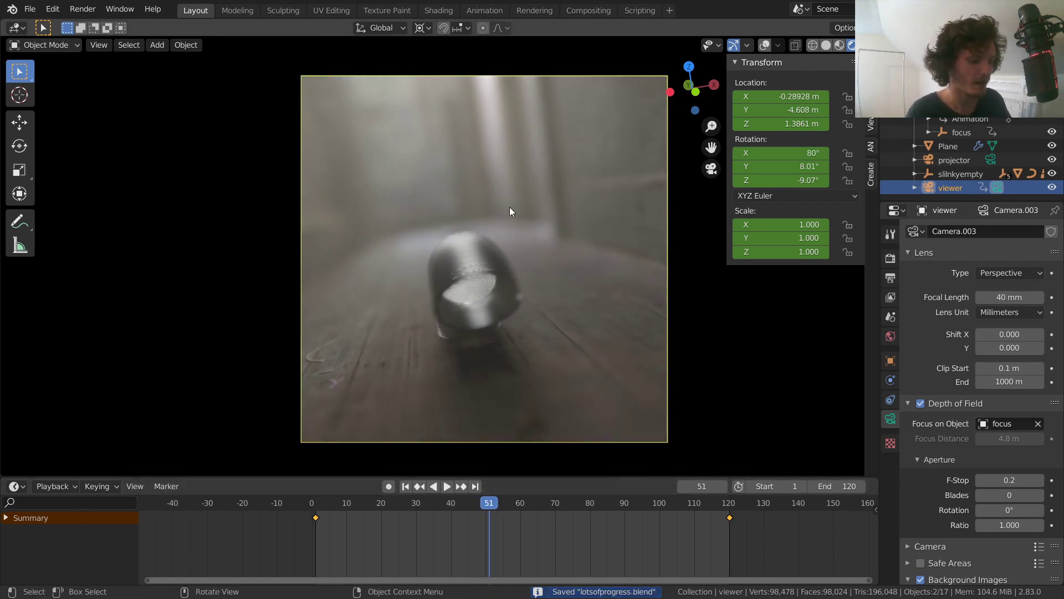
{"action": "key", "text": "F12"}
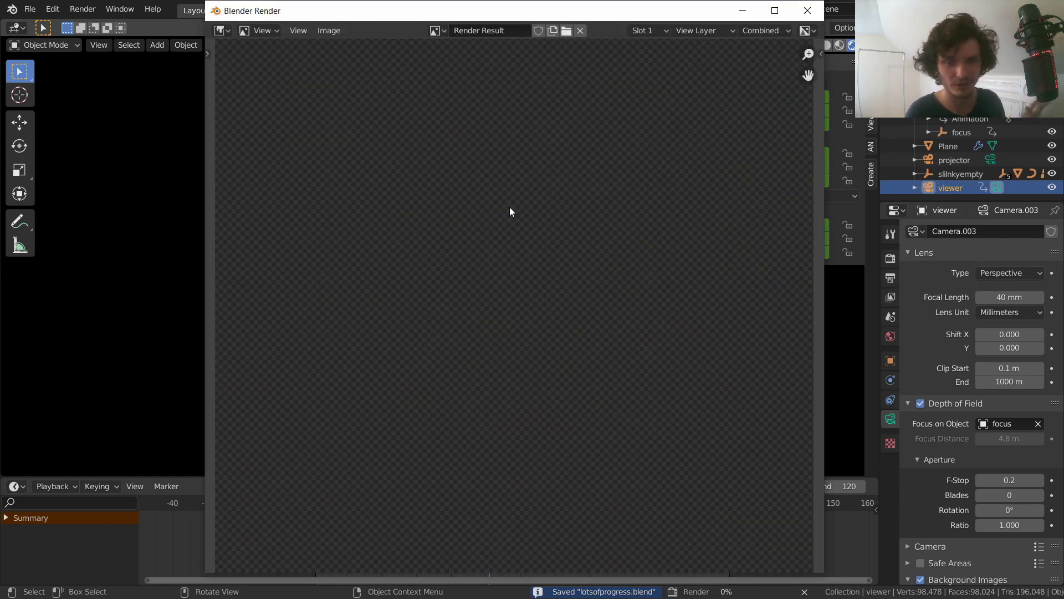
{"action": "scroll", "coordinate": [489, 287], "scroll_direction": "down", "scroll_amount": 1}
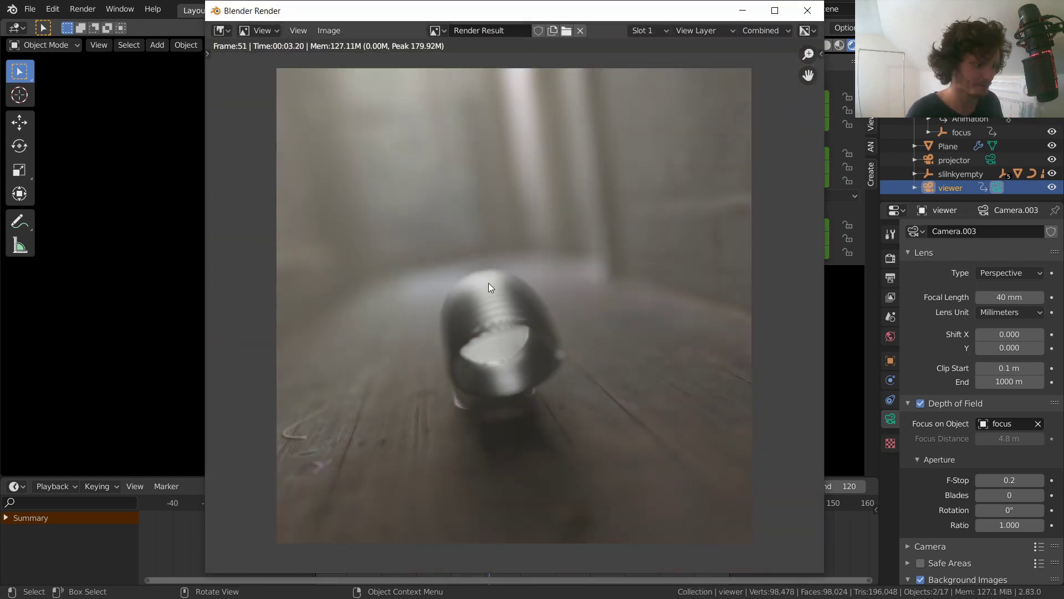
{"action": "left_click", "coordinate": [804, 17]}
Enable compositing nodes and connect the Render Layers image to a new Viewer node as the backdrop
{"action": "left_click", "coordinate": [588, 10]}
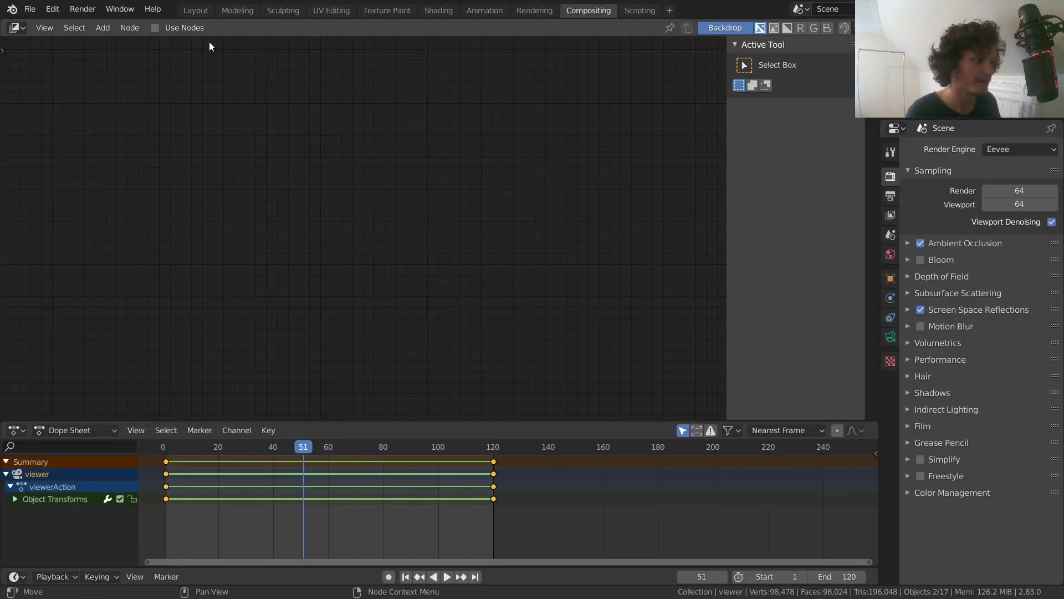
{"action": "left_click", "coordinate": [155, 28]}
{"action": "key", "text": "Home"}
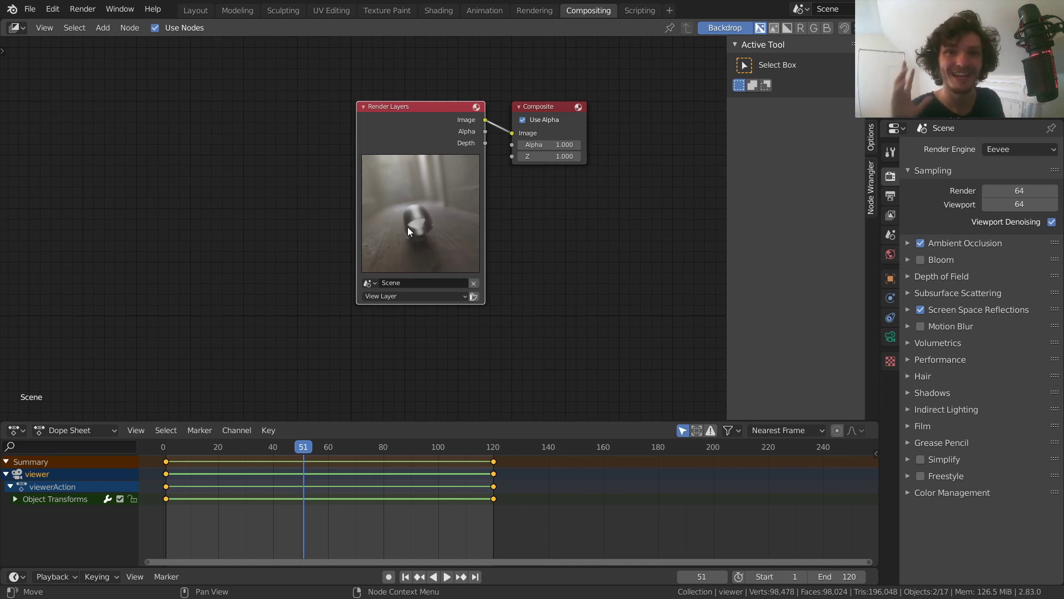
{"action": "left_click_drag", "start_coordinate": [427, 136], "coordinate": [227, 132]}
{"action": "left_click", "coordinate": [241, 104], "text": "ctrl+shift"}
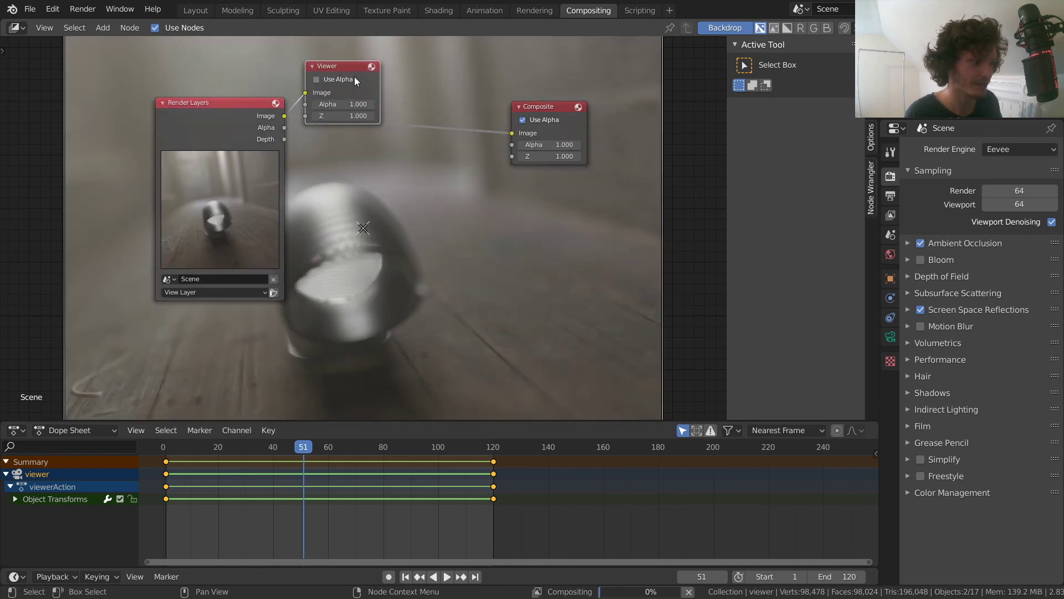
Place the Viewer below the Composite node, route both image links through one reroute point, and move Render Layers farther away from them
{"action": "left_click_drag", "start_coordinate": [335, 66], "coordinate": [561, 201]}
{"action": "key", "text": "v"}
{"action": "key", "text": "v"}
{"action": "key", "text": "v"}
{"action": "key", "text": "v"}
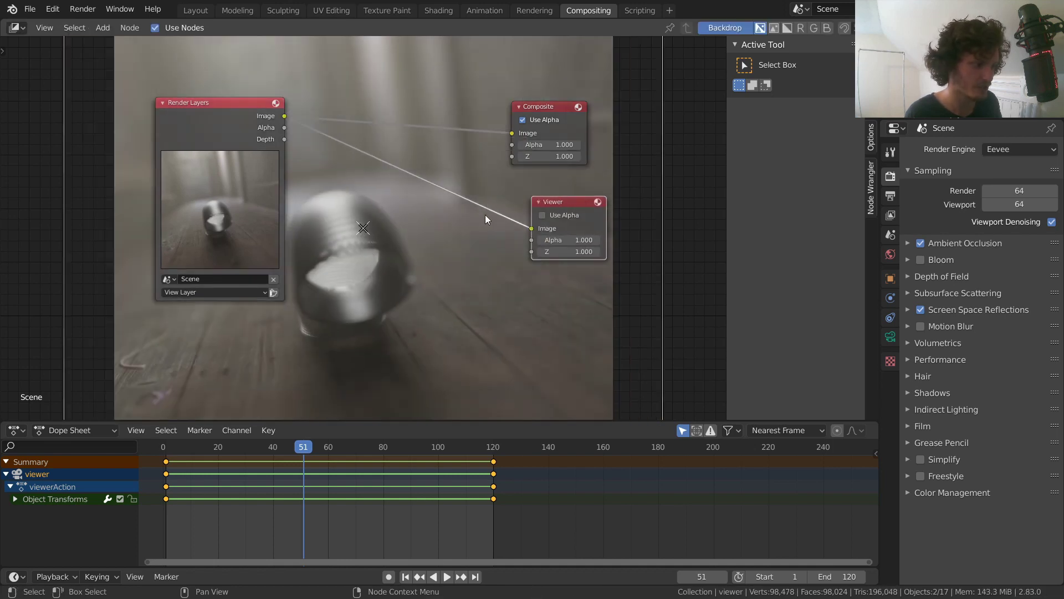
{"action": "right_click_drag", "start_coordinate": [477, 119], "coordinate": [467, 247], "text": "shift"}
{"action": "left_click_drag", "start_coordinate": [211, 99], "coordinate": [104, 118]}
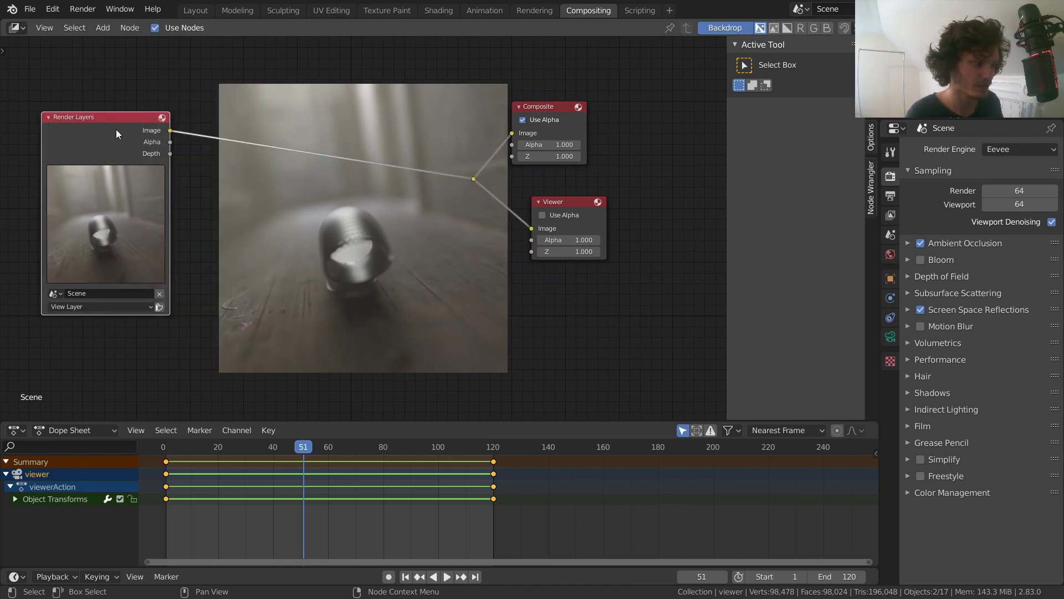
{"action": "left_click_drag", "start_coordinate": [117, 136], "coordinate": [108, 130]}
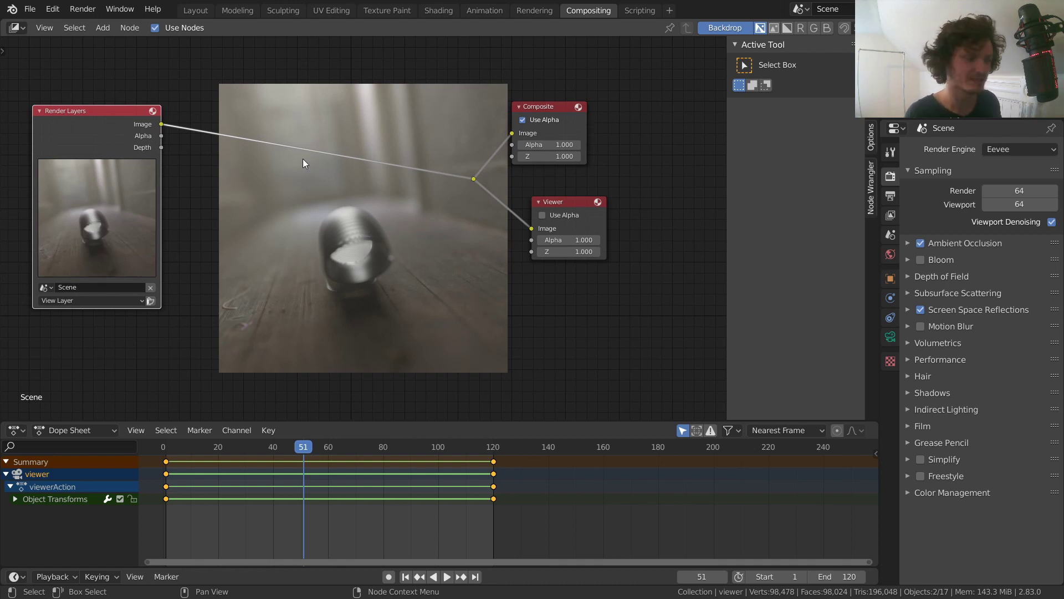
Add a Gamma node on the link between Render Layers and the reroute point
{"action": "scroll", "coordinate": [336, 176], "scroll_direction": "up", "scroll_amount": 1}
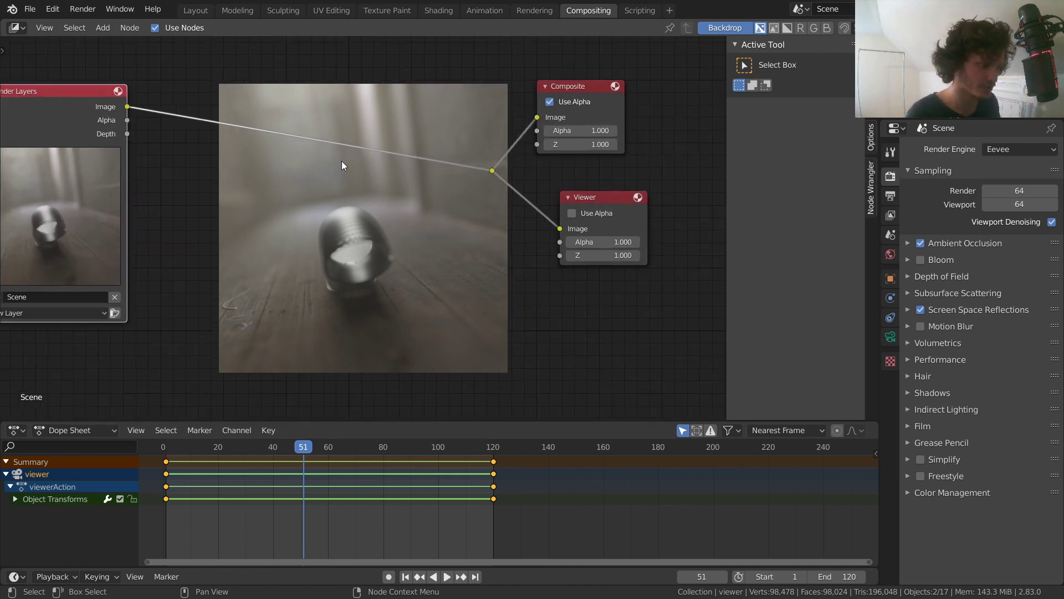
{"action": "key", "text": "shift+a"}
{"action": "left_click", "coordinate": [316, 97]}
{"action": "type", "text": "gamma"}
{"action": "key", "text": "Return"}
{"action": "left_click", "coordinate": [224, 143]}
Try different Gamma values in the scene's Color Management settings and reset the value to 1
{"action": "left_click", "coordinate": [963, 493]}
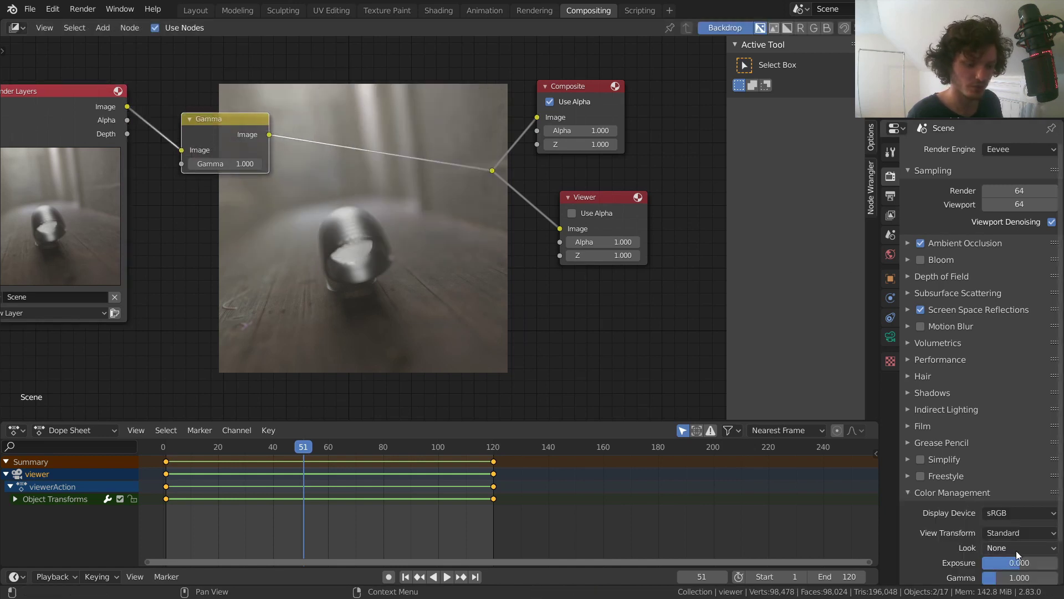
{"action": "scroll", "coordinate": [1016, 550], "scroll_direction": "down", "scroll_amount": 2}
{"action": "mouse_move", "coordinate": [1010, 537]}
{"action": "left_mouse_down"}
{"action": "mouse_move", "coordinate": [1023, 537]}
{"action": "mouse_move", "coordinate": [996, 535]}
{"action": "left_mouse_up"}
{"action": "left_click", "coordinate": [995, 536]}
{"action": "type", "text": "1"}
{"action": "key", "text": "Return"}
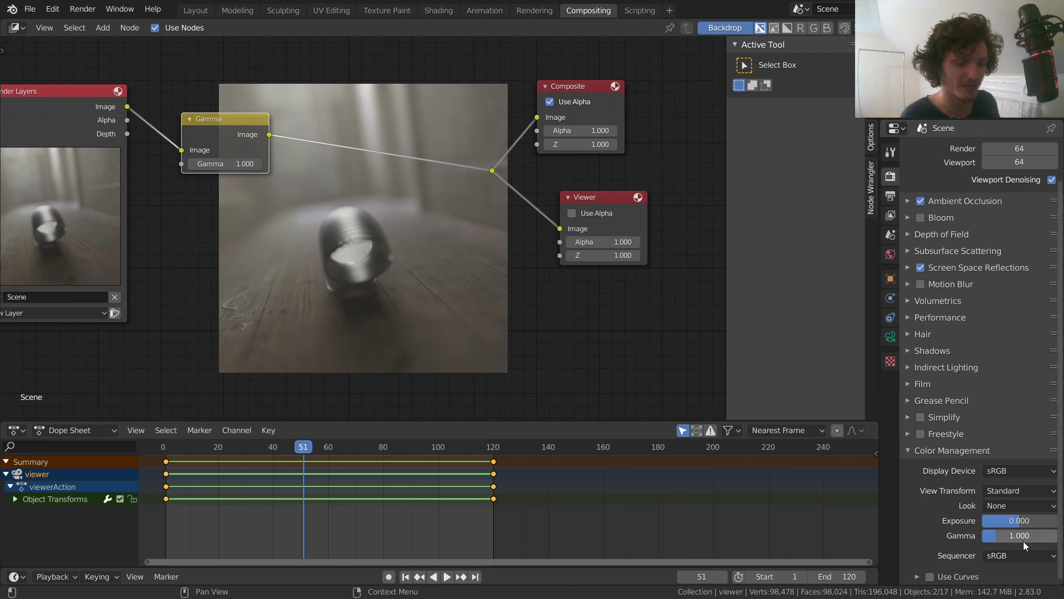
{"action": "key", "text": "v"}
{"action": "key", "text": "alt+v"}
{"action": "key", "text": "alt+v"}
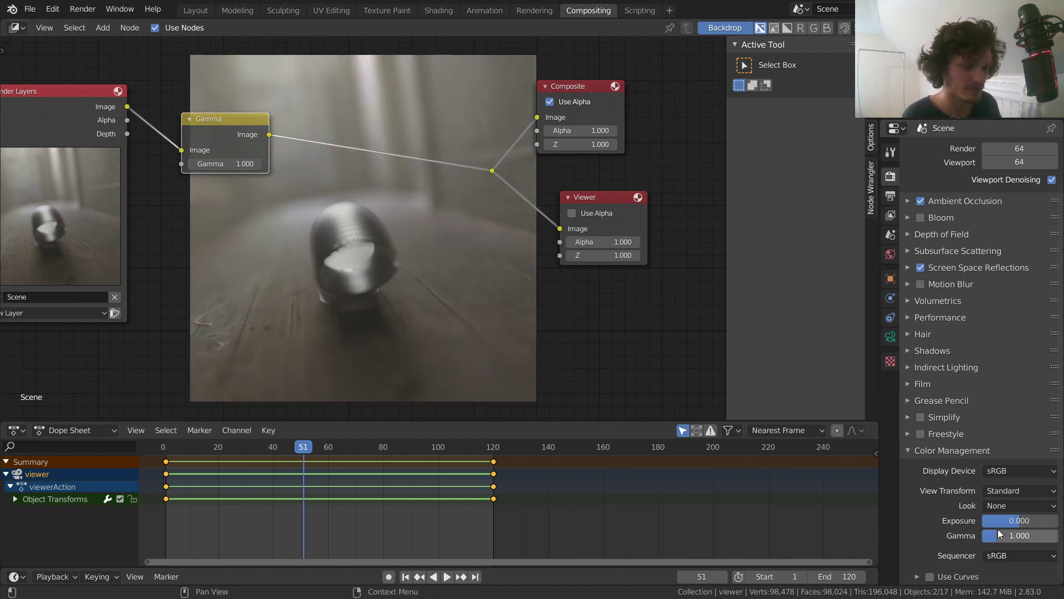
{"action": "left_click_drag", "start_coordinate": [1004, 536], "coordinate": [1000, 541]}
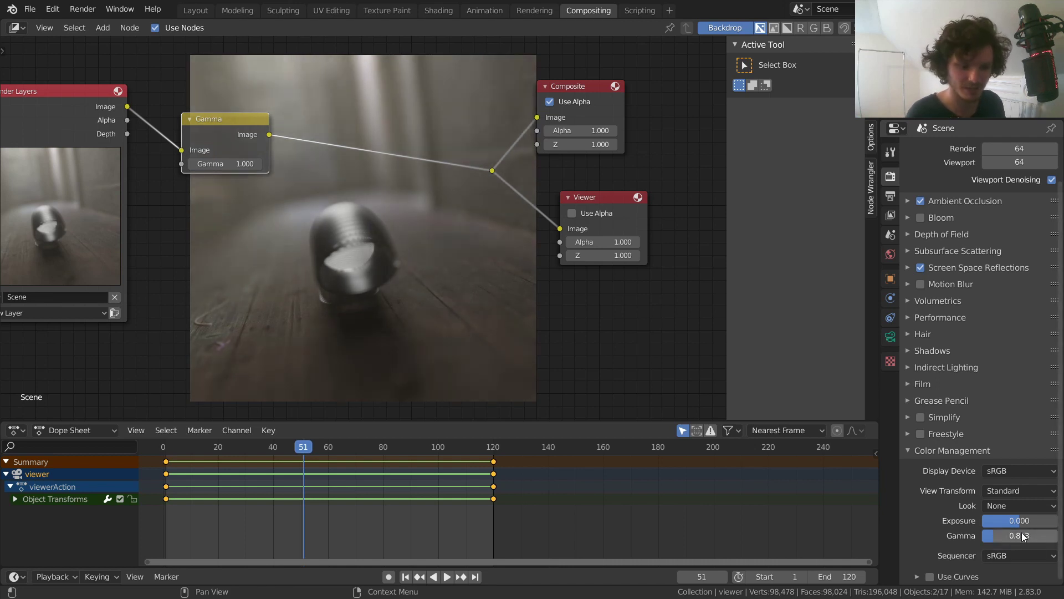
{"action": "left_click", "coordinate": [1020, 534]}
{"action": "type", "text": "1"}
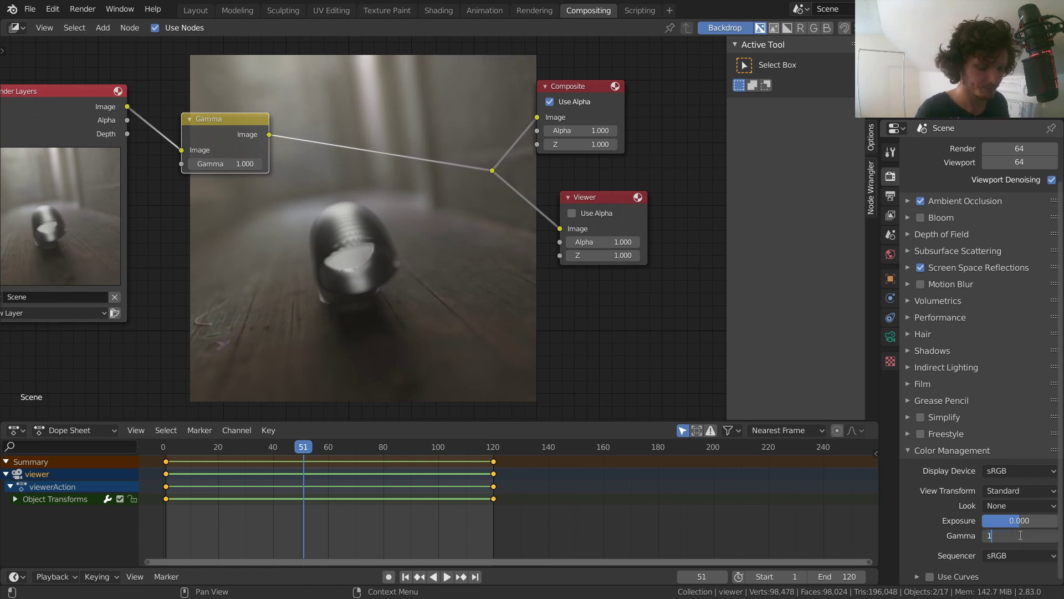
{"action": "key", "text": "Return"}
Try the Gamma node at 0.9 and 0.8, and return it to 1.0
{"action": "left_click", "coordinate": [237, 165]}
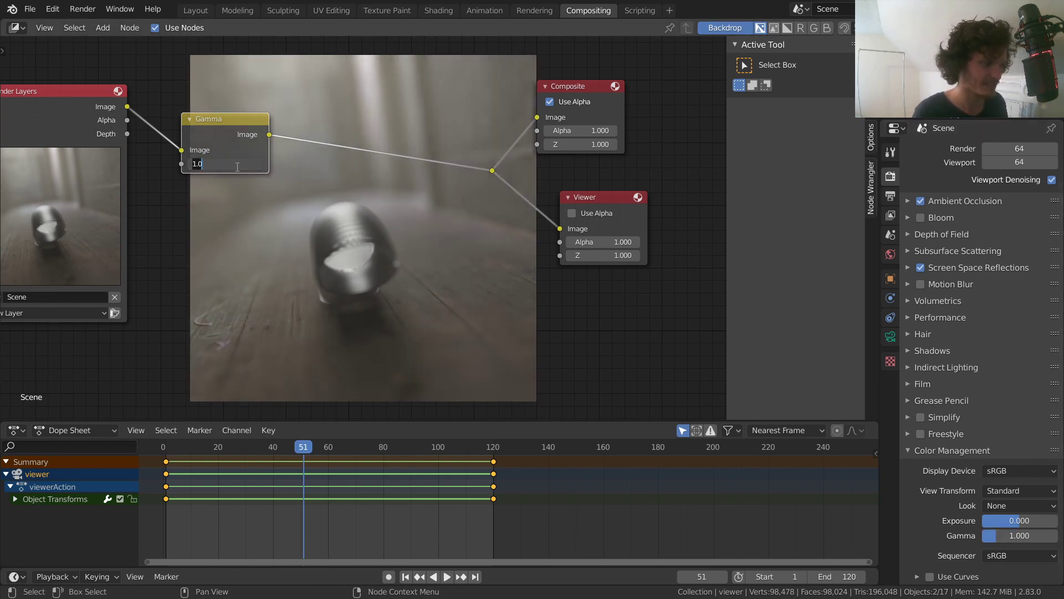
{"action": "type", "text": "0.9"}
{"action": "key", "text": "Return"}
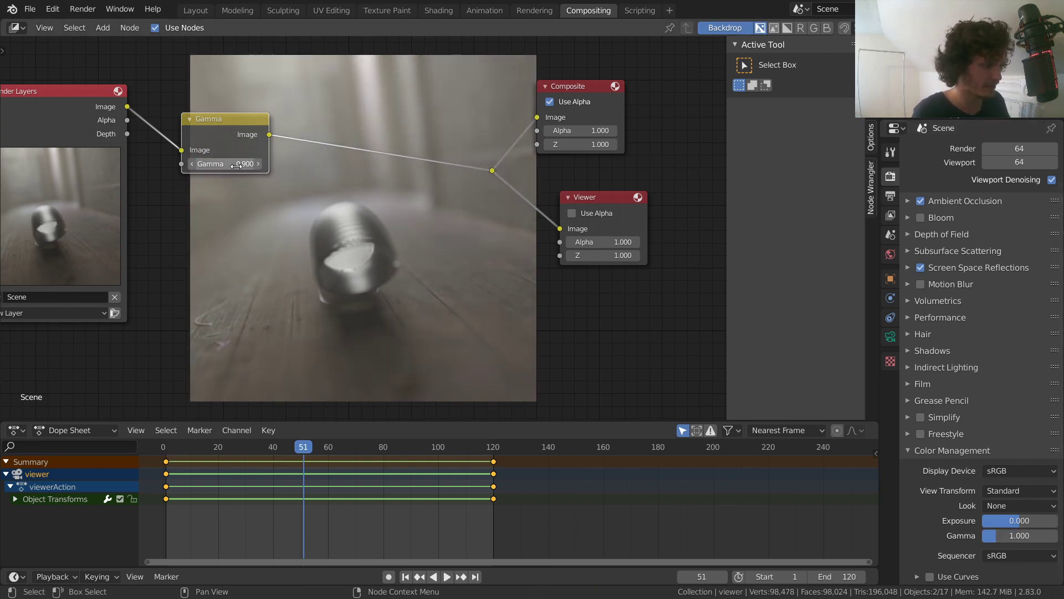
{"action": "left_click", "coordinate": [238, 164]}
{"action": "type", "text": "0.8"}
{"action": "key", "text": "Return"}
{"action": "left_click", "coordinate": [237, 165]}
{"action": "type", "text": "1.0"}
{"action": "key", "text": "Return"}
Try the Gamma node at 1.2, set it to 1.15, and toggle its mute to compare the result
{"action": "left_click", "coordinate": [237, 166]}
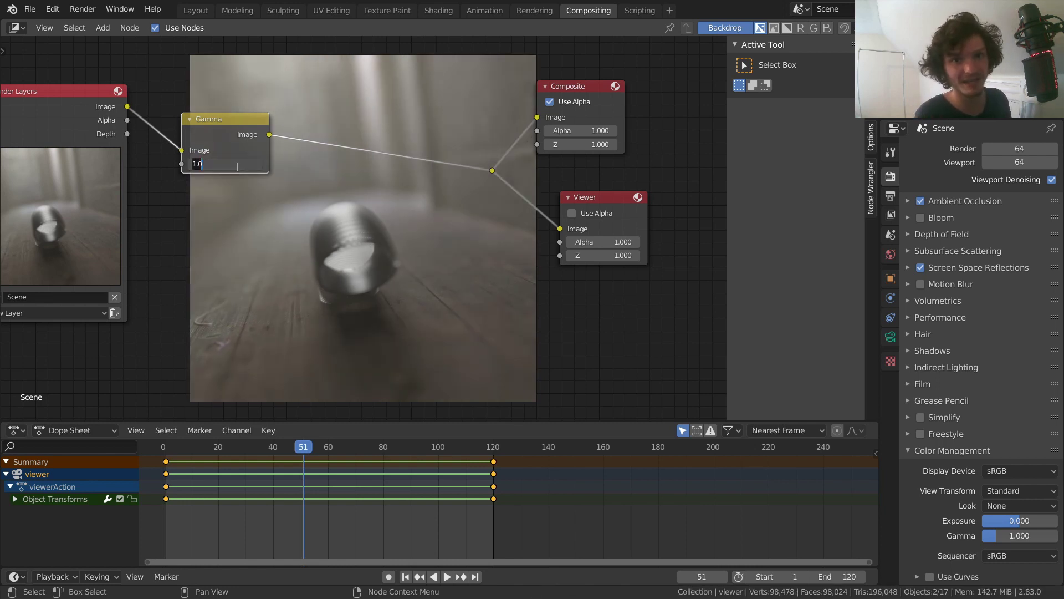
{"action": "type", "text": "1.2"}
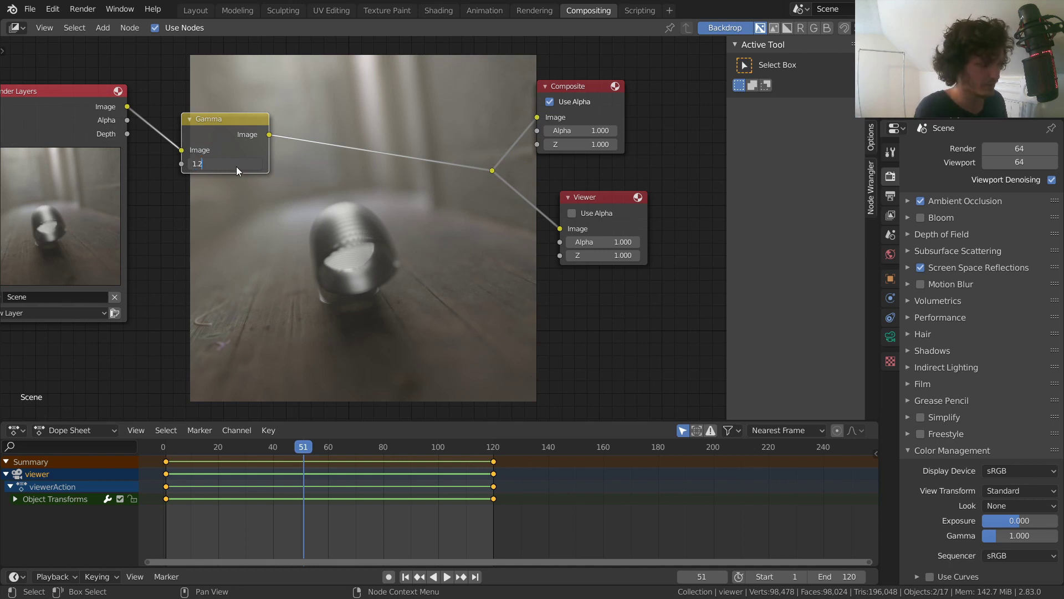
{"action": "key", "text": "Return"}
{"action": "left_click", "coordinate": [236, 166]}
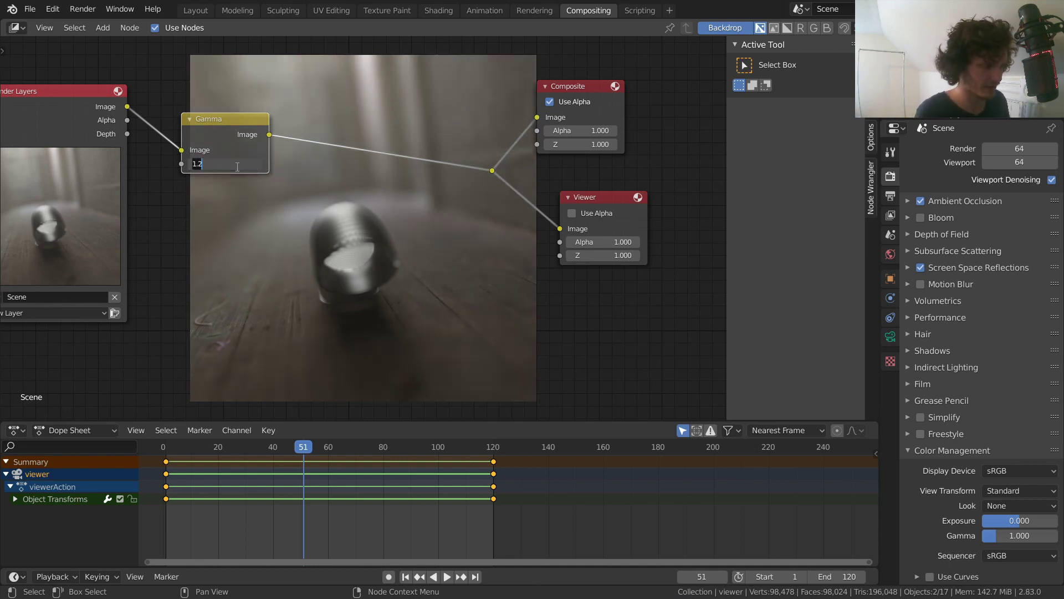
{"action": "type", "text": "1.15"}
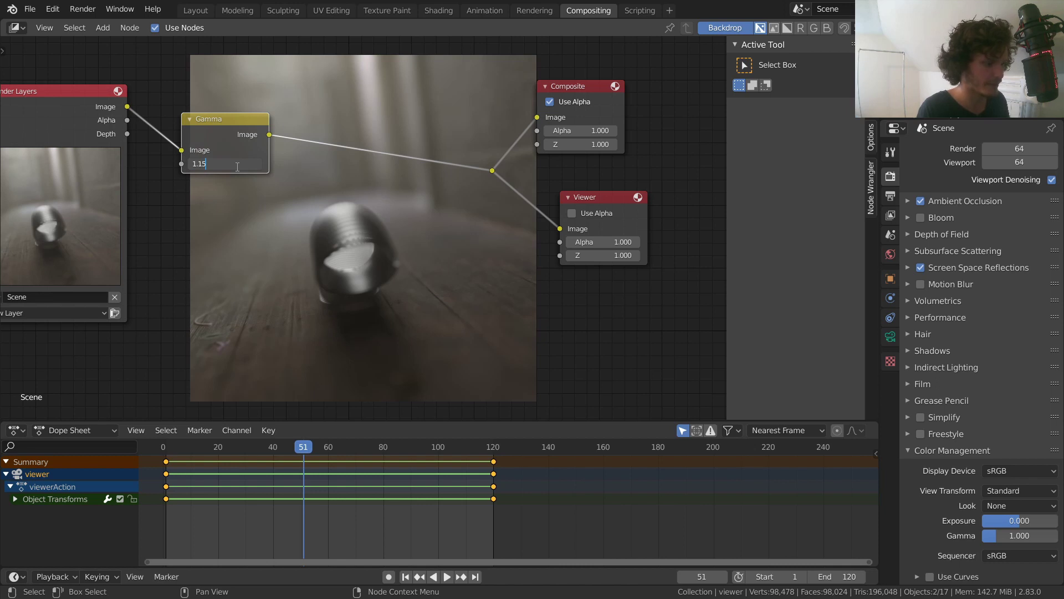
{"action": "key", "text": "Return"}
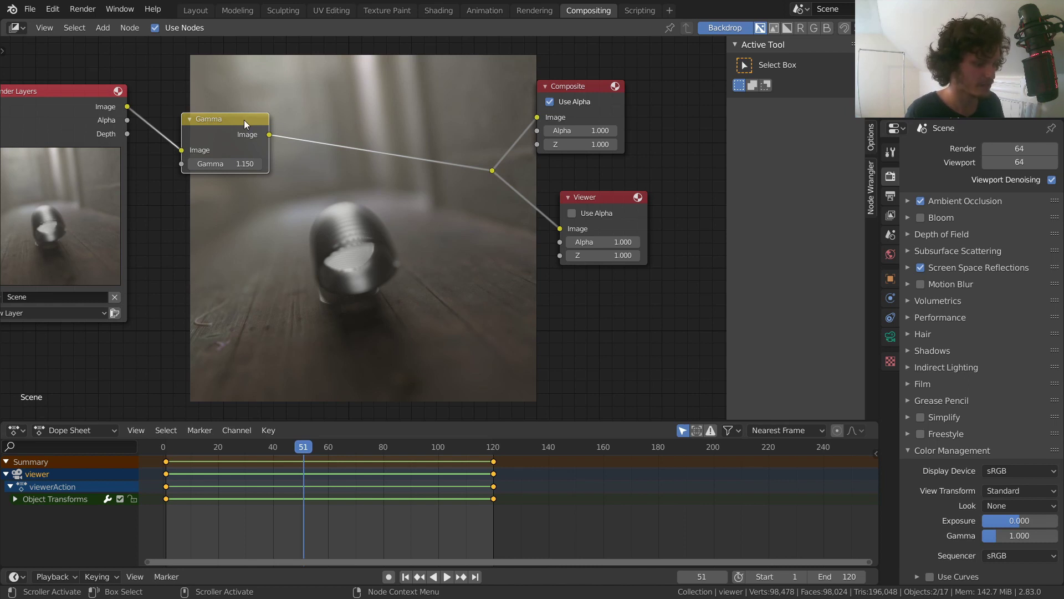
{"action": "key", "text": "m"}
{"action": "key", "text": "m"}
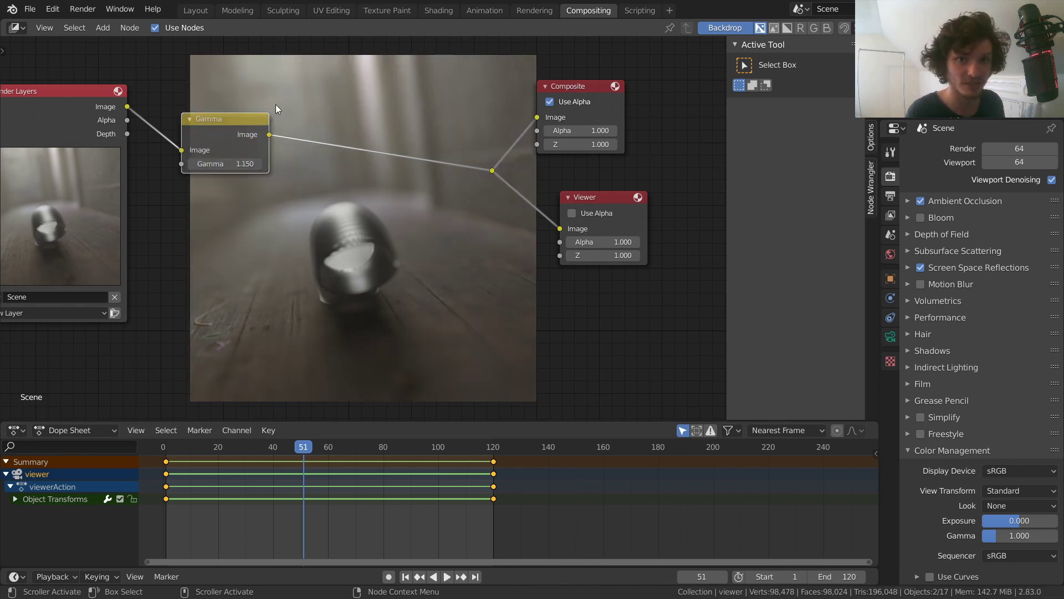
Add an RGB Curves node on the link between the Gamma node and the reroute point
{"action": "key", "text": "shift+a"}
{"action": "left_click", "coordinate": [351, 93]}
{"action": "type", "text": "rgb"}
{"action": "key", "text": "Down"}
{"action": "key", "text": "Return"}
{"action": "left_click", "coordinate": [402, 159]}
{"action": "middle_click_drag", "start_coordinate": [400, 154], "coordinate": [198, 169]}
{"action": "key", "text": "alt+v"}
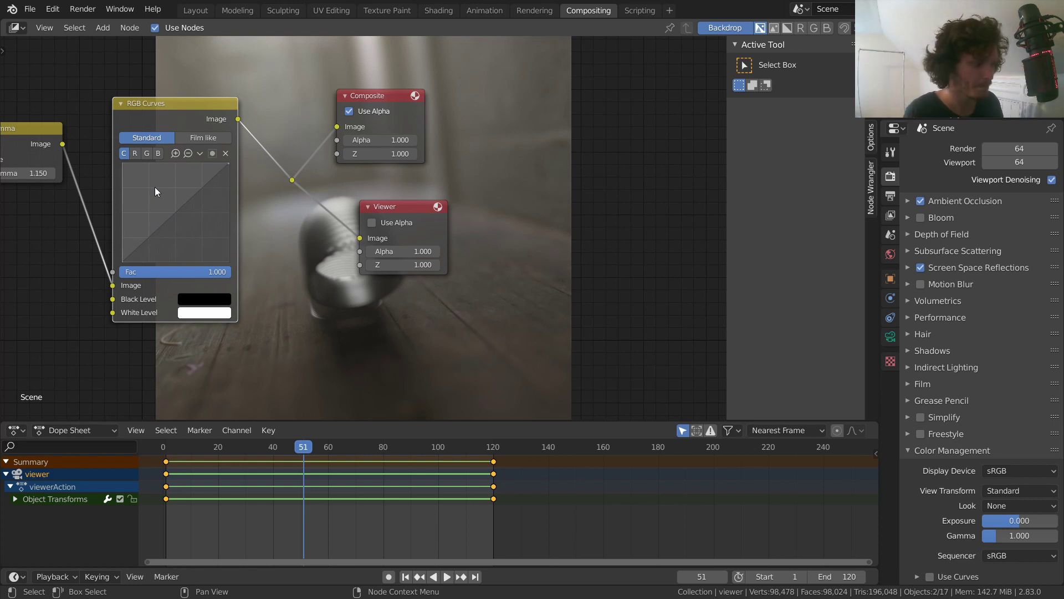
Shape the RGB Curves into an S-curve with points at about X 0.28, Y 0.20 and X 0.73, Y 0.79
{"action": "left_click_drag", "start_coordinate": [148, 235], "coordinate": [151, 241]}
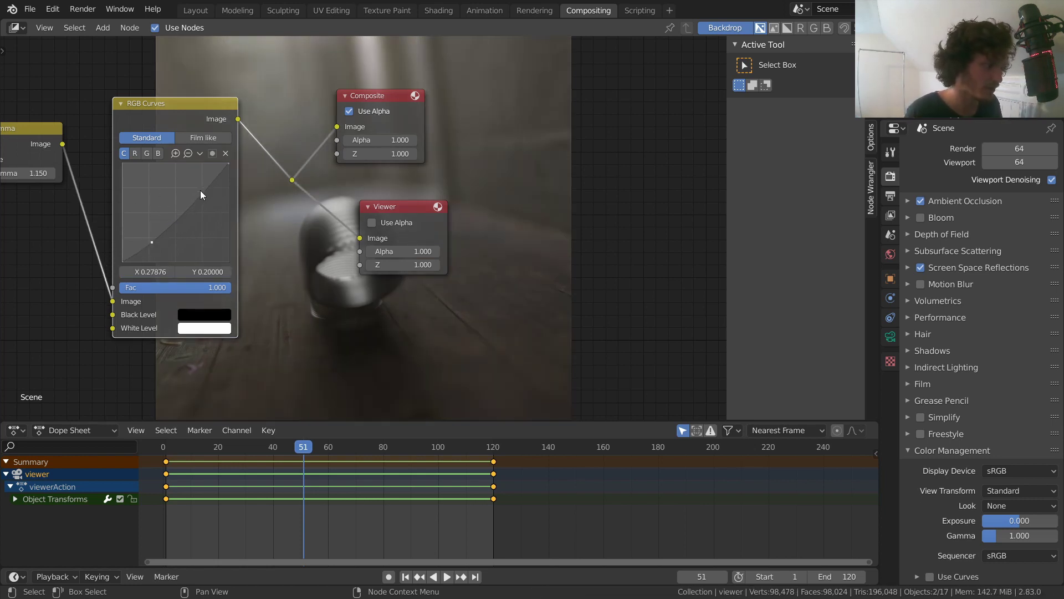
{"action": "left_click_drag", "start_coordinate": [202, 191], "coordinate": [201, 191]}
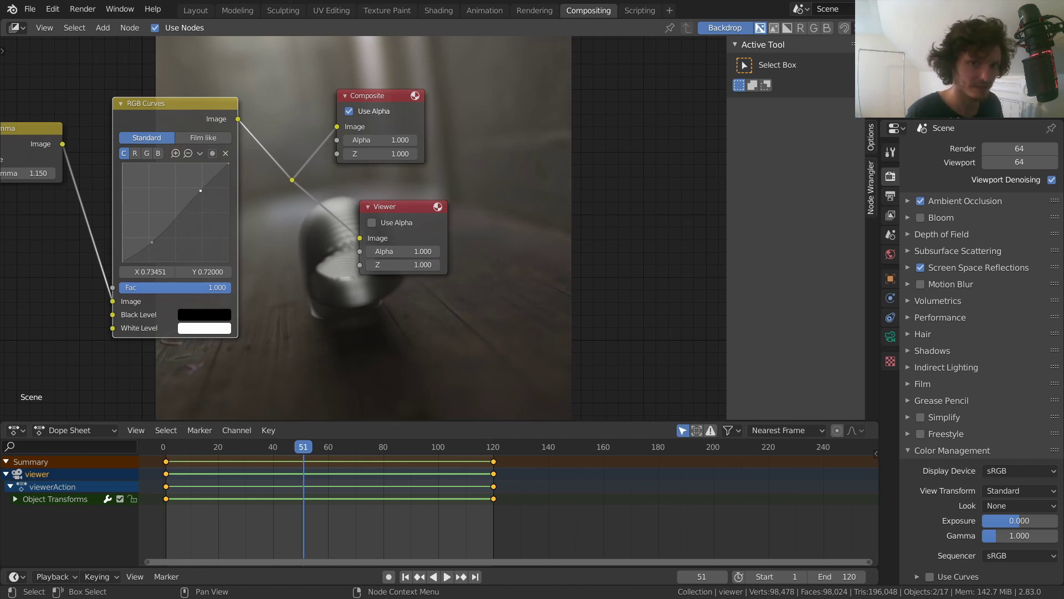
{"action": "left_click_drag", "start_coordinate": [201, 190], "coordinate": [201, 184]}
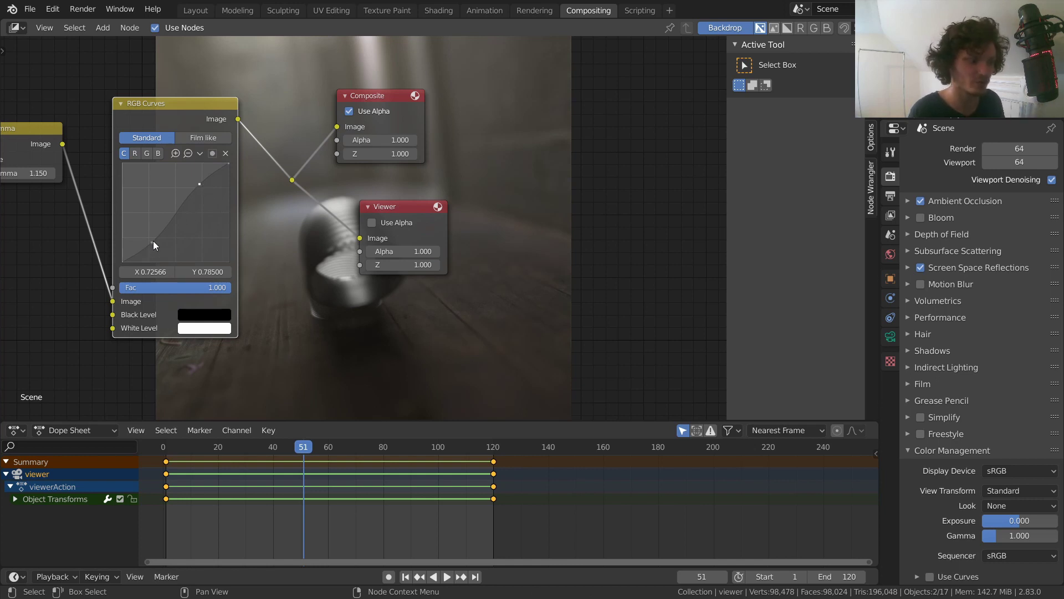
{"action": "middle_click_drag", "start_coordinate": [350, 200], "coordinate": [385, 189]}
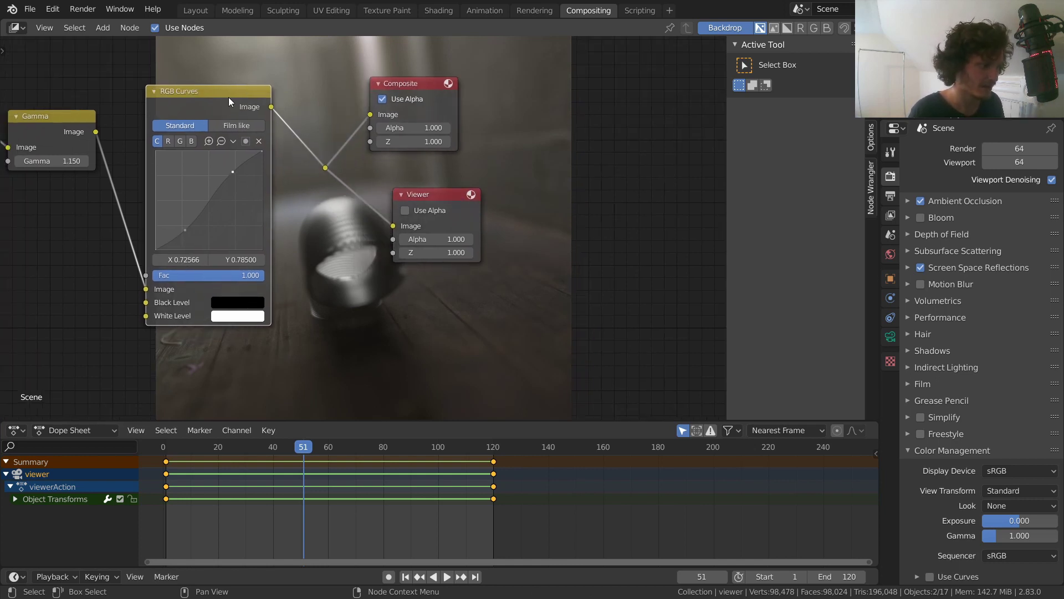
Toggle the RGB Curves node's mute repeatedly to compare the render with and without the contrast curve
{"action": "key", "text": "m"}
{"action": "key", "text": "m"}
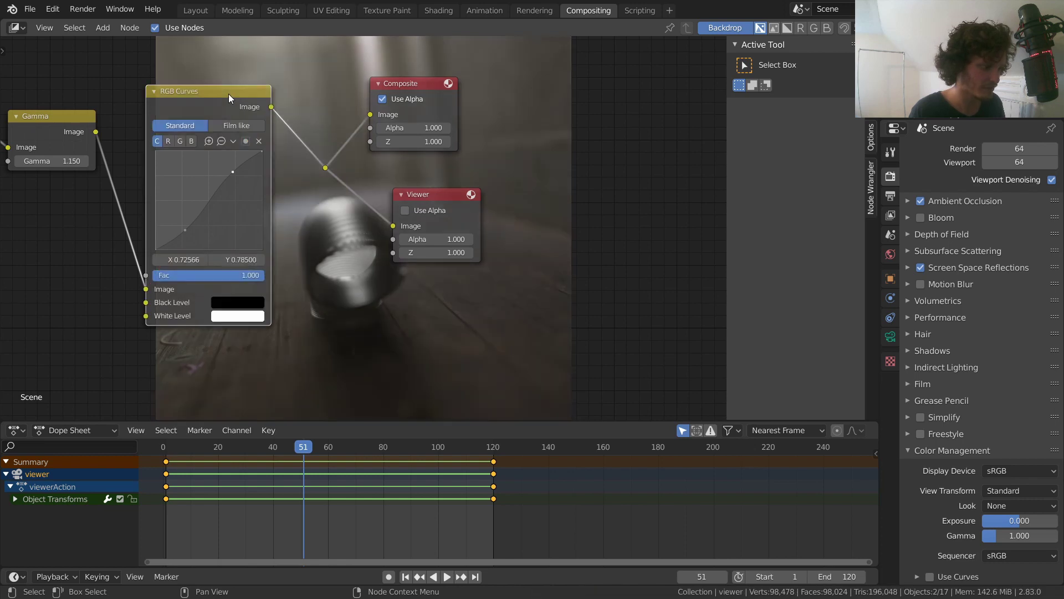
{"action": "key", "text": "m"}
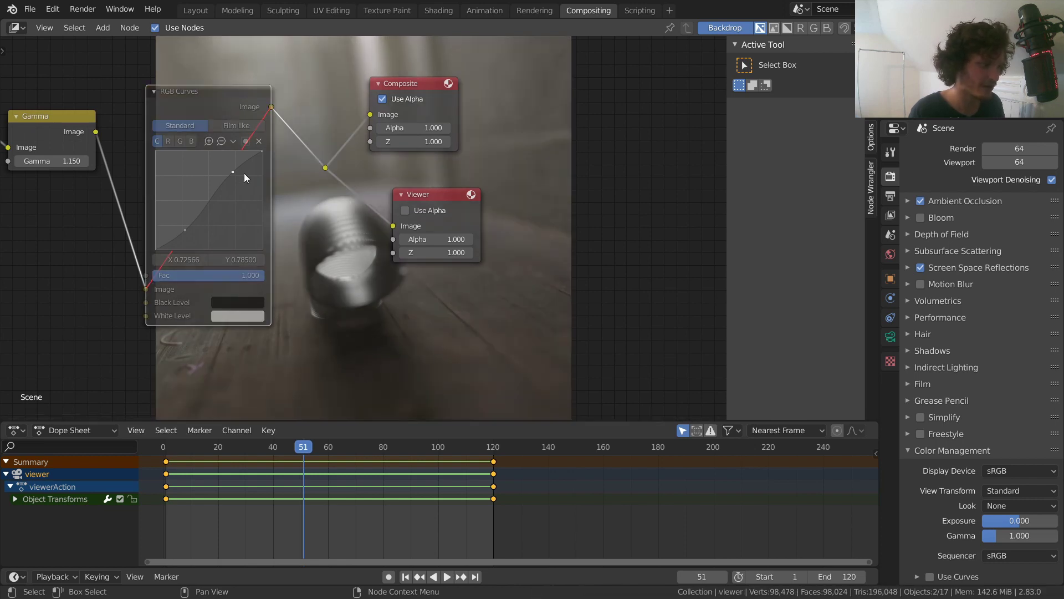
{"action": "key", "text": "m"}
{"action": "key", "text": "m"}
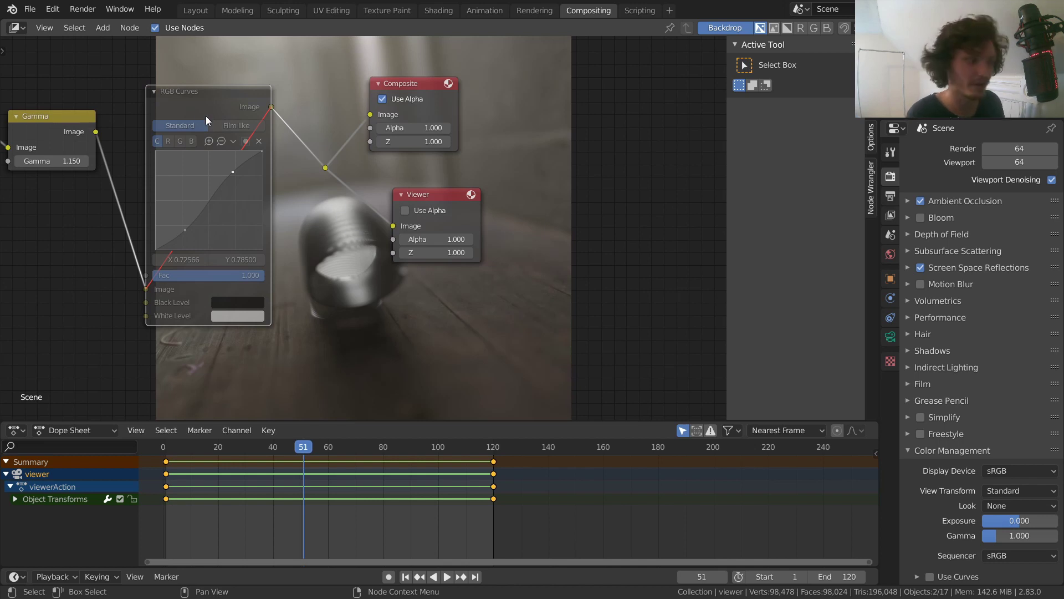
{"action": "key", "text": "m"}
{"action": "key", "text": "m"}
{"action": "key", "text": "m"}
{"action": "key", "text": "m"}
{"action": "key", "text": "m"}
Select the Render Layers, Gamma and RGB Curves nodes together and move them away from the output nodes
{"action": "middle_click_drag", "start_coordinate": [197, 105], "coordinate": [469, 148]}
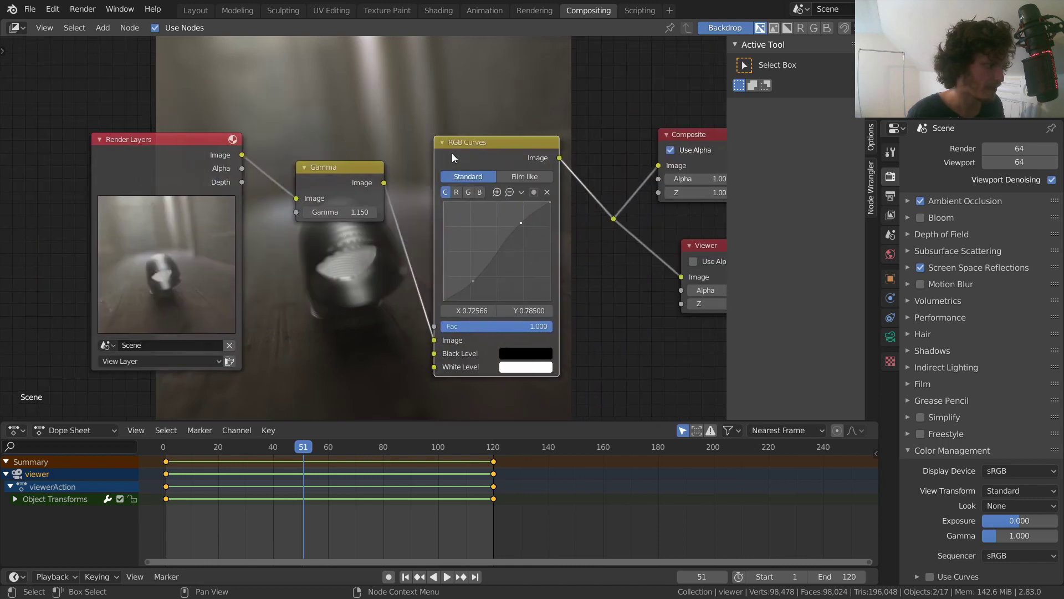
{"action": "scroll", "coordinate": [469, 149], "scroll_direction": "down", "scroll_amount": 2}
{"action": "left_click_drag", "start_coordinate": [98, 300], "coordinate": [477, 137]}
{"action": "key", "text": "g"}
{"action": "left_click", "coordinate": [161, 145]}
Add a Lens Distortion node on the link between the RGB Curves node and the reroute point
{"action": "key", "text": "shift+a"}
{"action": "left_click", "coordinate": [337, 105]}
{"action": "type", "text": "lens"}
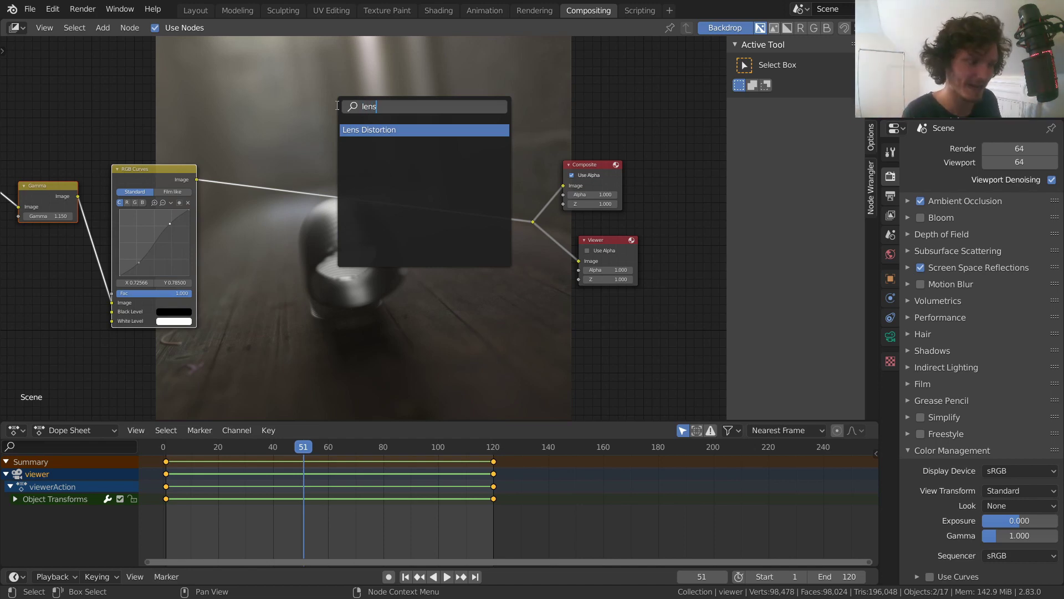
{"action": "left_click", "coordinate": [392, 129]}
{"action": "left_click", "coordinate": [366, 181]}
{"action": "scroll", "coordinate": [365, 180], "scroll_direction": "up", "scroll_amount": 2}
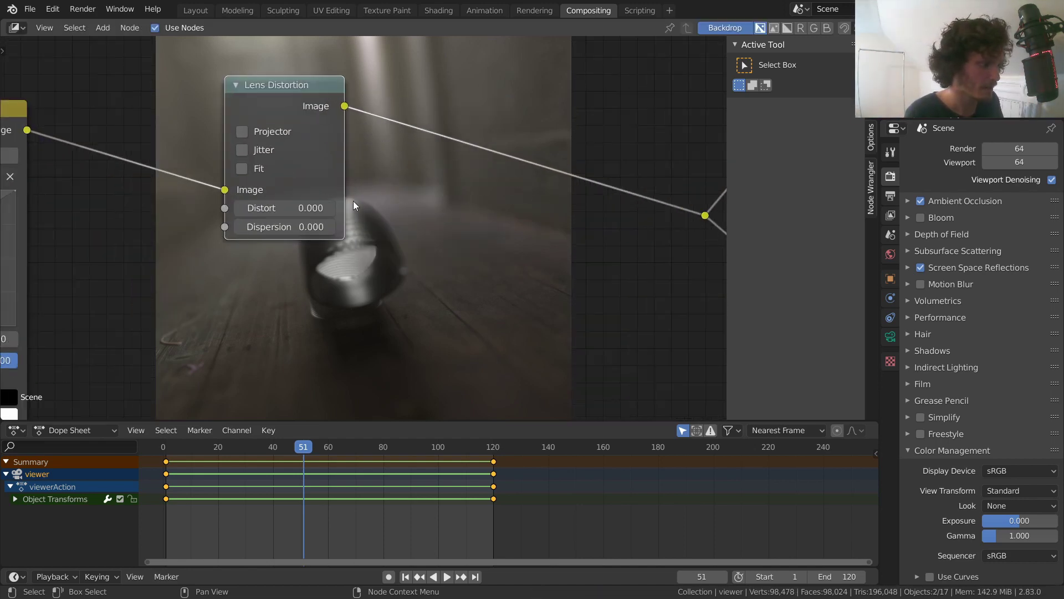
Set the Lens Distortion node's Dispersion to 0.5 and enable Fit
{"action": "middle_click_drag", "start_coordinate": [288, 227], "coordinate": [195, 228]}
{"action": "left_click", "coordinate": [223, 226]}
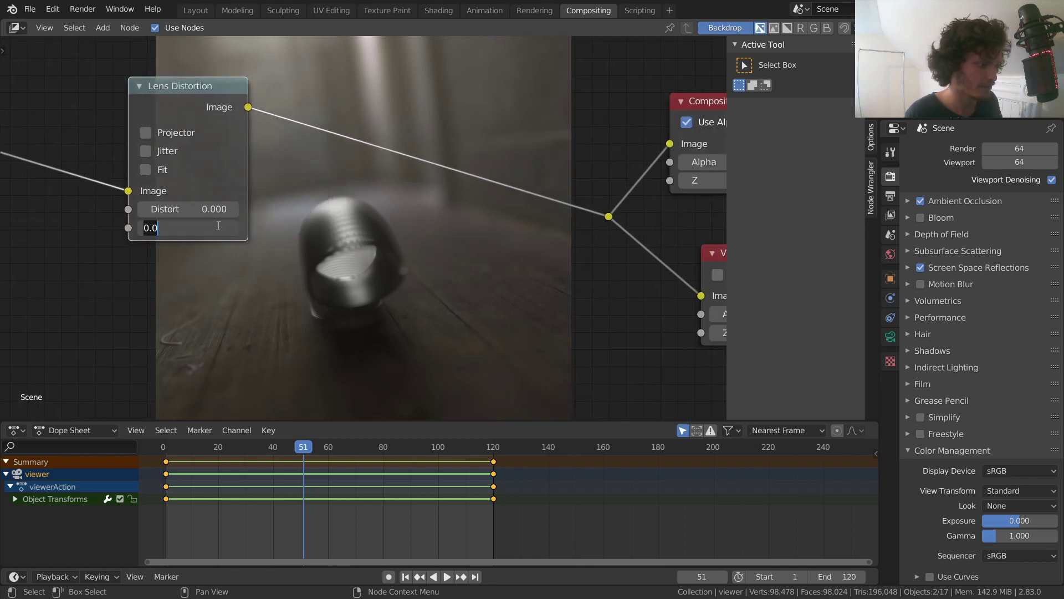
{"action": "type", "text": "0.5"}
{"action": "key", "text": "Return"}
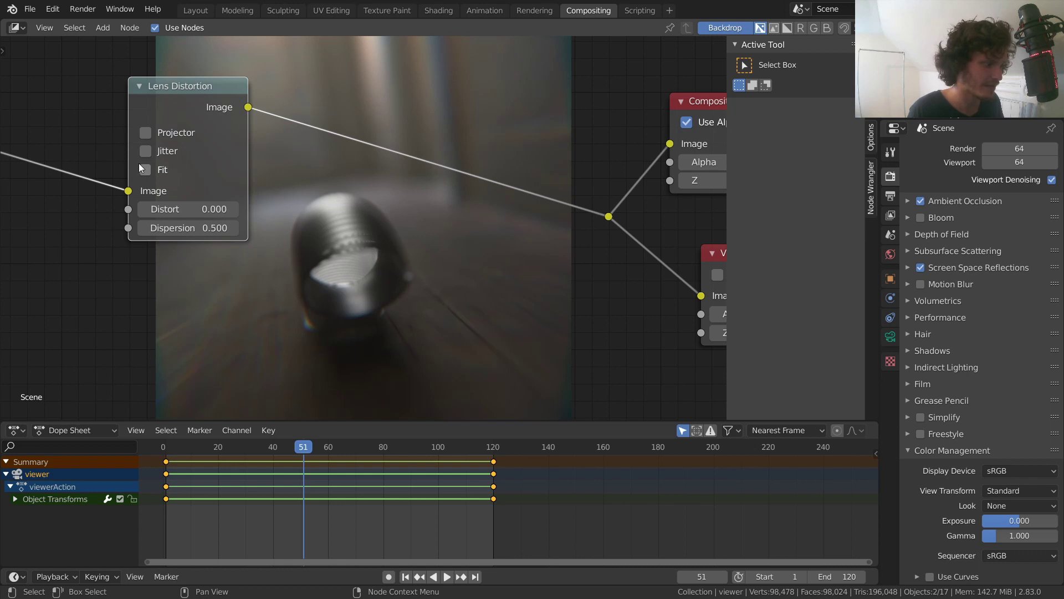
{"action": "left_click", "coordinate": [141, 170]}
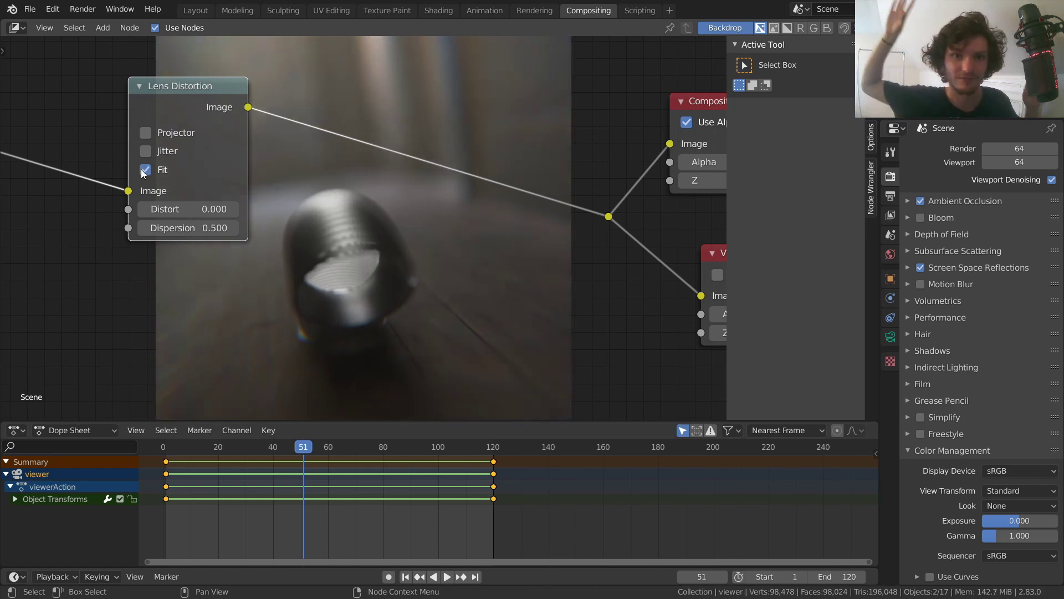
Reset the Lens Distortion node's Dispersion to 0, and set it to 0.1
{"action": "left_click", "coordinate": [198, 235]}
{"action": "type", "text": "0"}
{"action": "key", "text": "Return"}
{"action": "left_click", "coordinate": [200, 235]}
{"action": "type", "text": "0.1"}
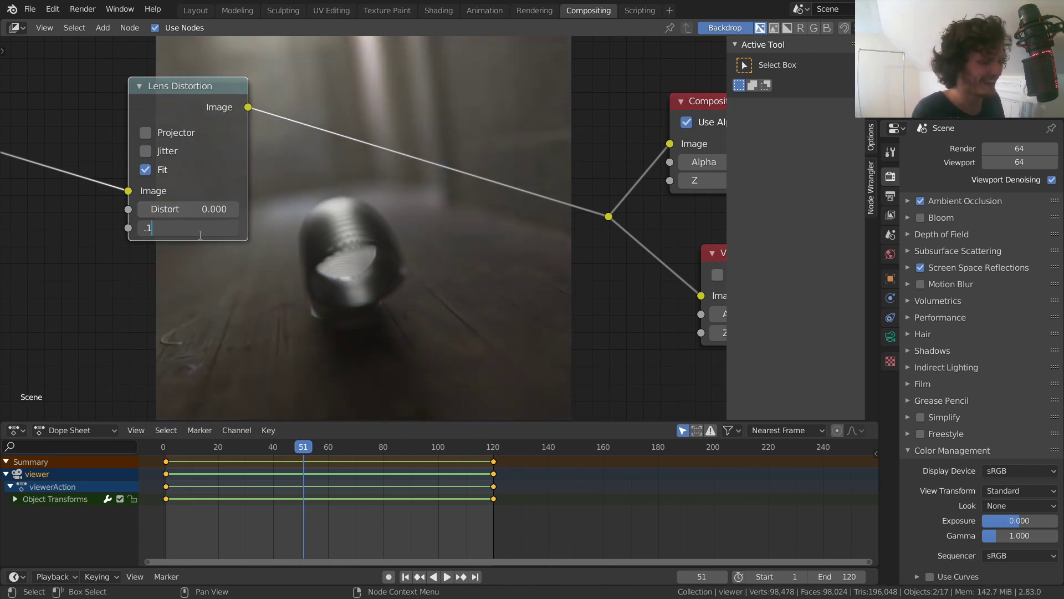
{"action": "key", "text": "Return"}
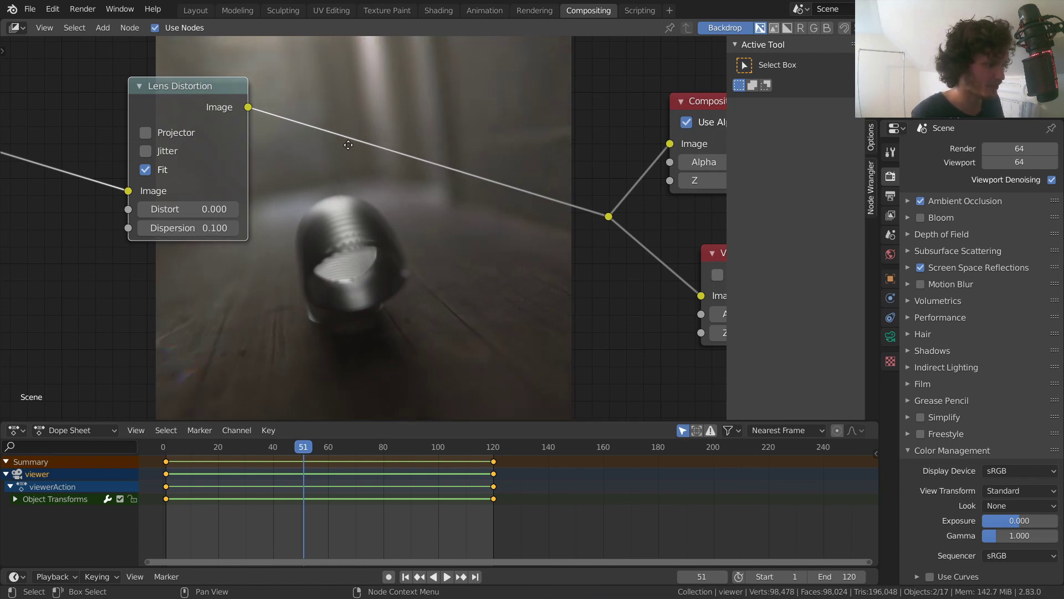
Shrink the backdrop image and toggle the Lens Distortion node's mute to compare the dispersion effect
{"action": "middle_click_drag", "start_coordinate": [250, 104], "coordinate": [362, 198]}
{"action": "key", "text": "alt+v"}
{"action": "key", "text": "v"}
{"action": "key", "text": "v"}
{"action": "key", "text": "v"}
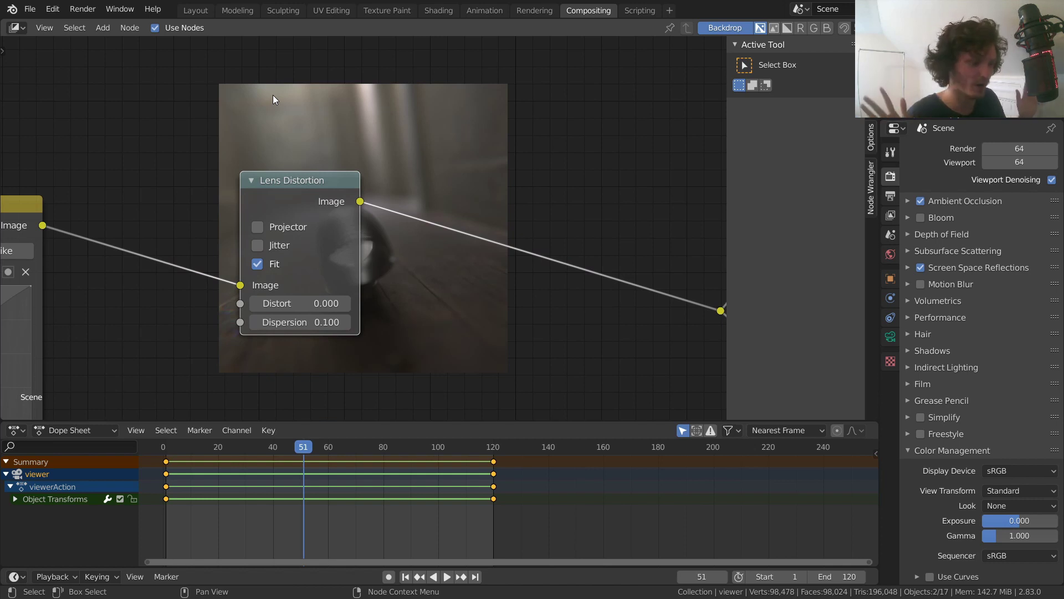
{"action": "middle_click_drag", "start_coordinate": [351, 183], "coordinate": [261, 159]}
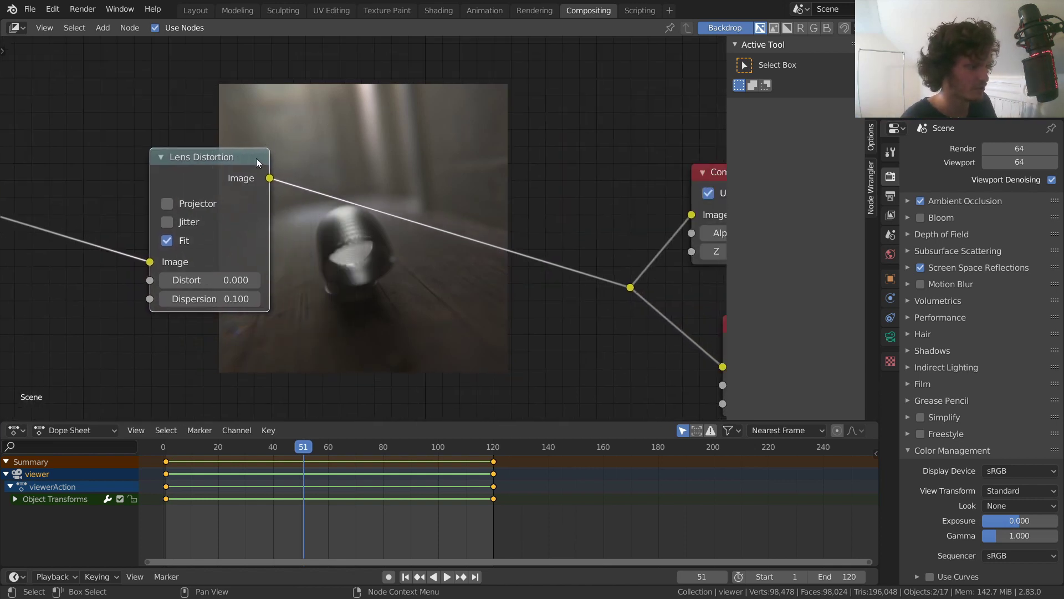
{"action": "key", "text": "m"}
{"action": "key", "text": "m"}
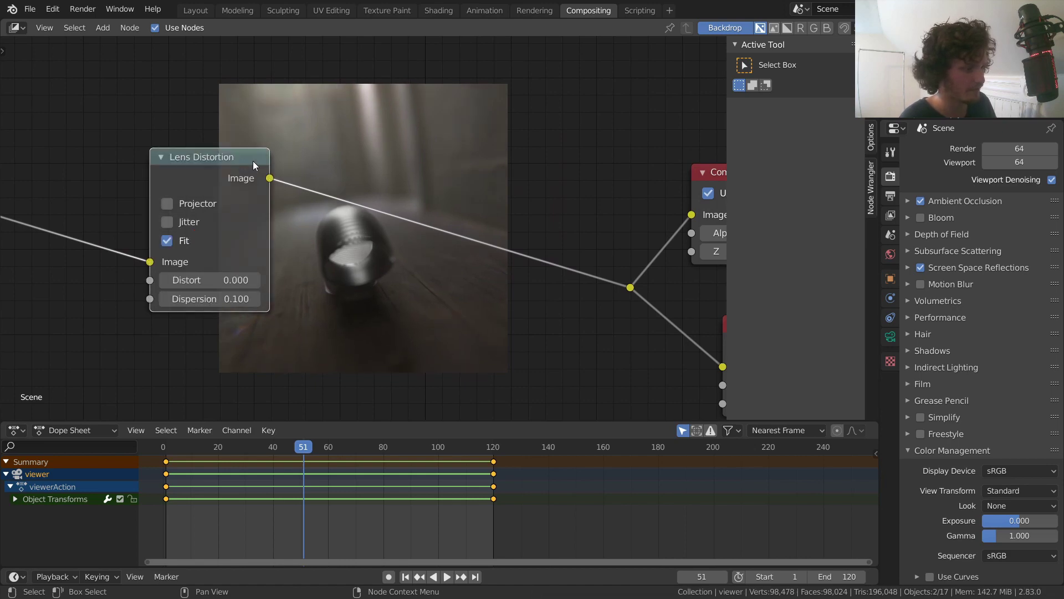
Link the Render Layers image directly to the reroute point for comparison, and reconnect the Lens Distortion output
{"action": "scroll", "coordinate": [266, 166], "scroll_direction": "down", "scroll_amount": 3}
{"action": "middle_click_drag", "start_coordinate": [291, 176], "coordinate": [437, 65]}
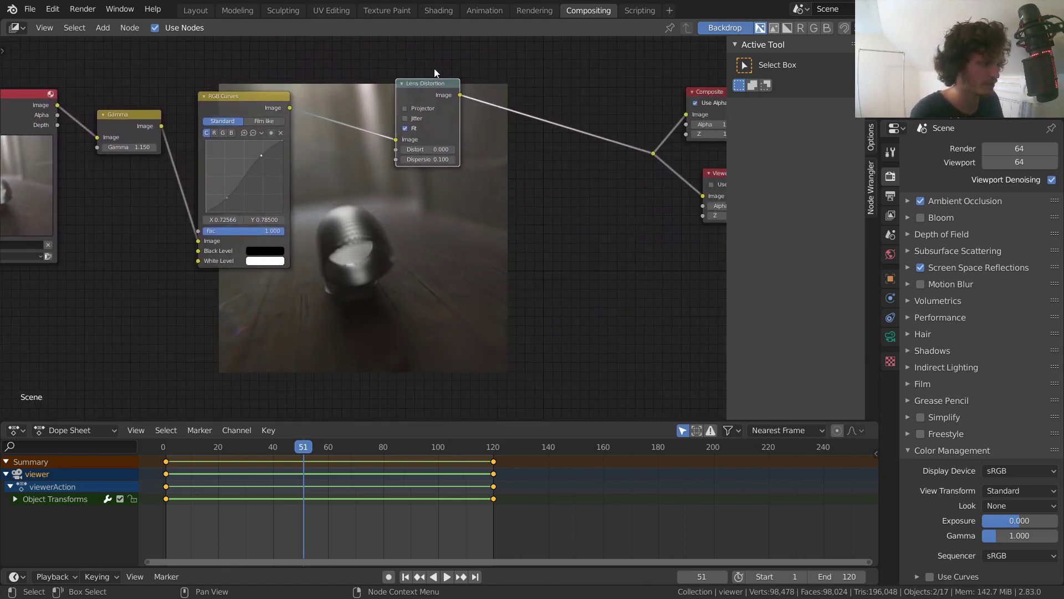
{"action": "scroll", "coordinate": [314, 89], "scroll_direction": "down", "scroll_amount": 1}
{"action": "left_click_drag", "start_coordinate": [101, 123], "coordinate": [611, 164]}
{"action": "middle_click_drag", "start_coordinate": [587, 171], "coordinate": [513, 156]}
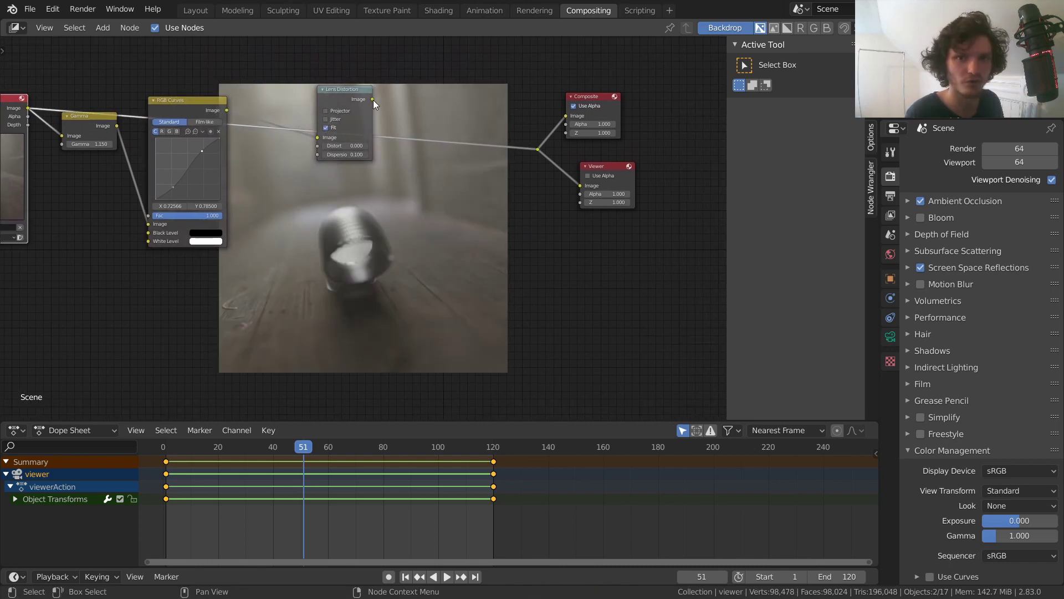
{"action": "left_click_drag", "start_coordinate": [373, 99], "coordinate": [539, 149]}
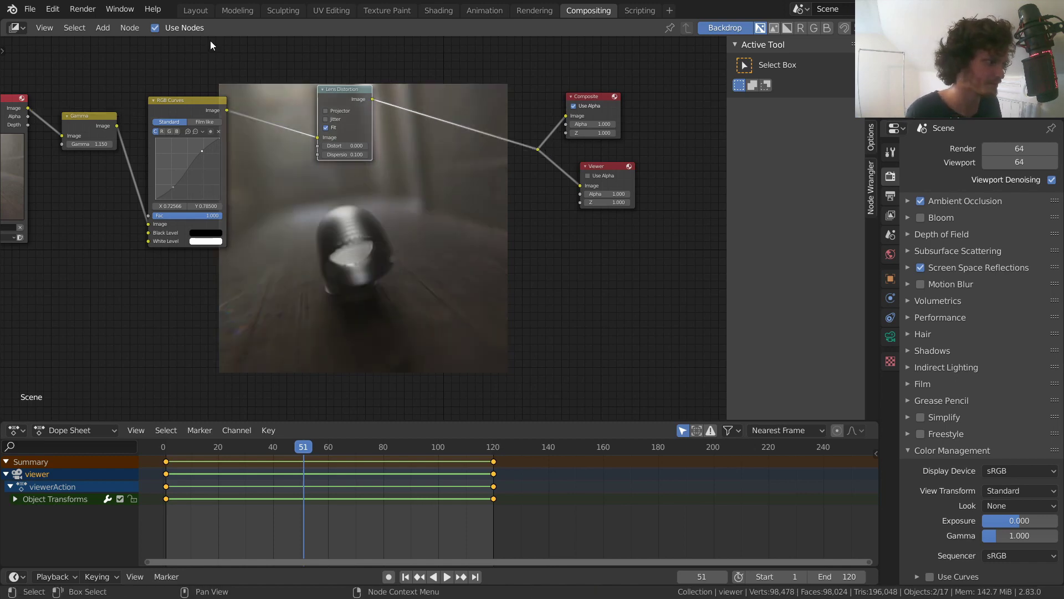
Scrub the camera animation to frame 16 in the Layout workspace and save the file
{"action": "left_click", "coordinate": [195, 10]}
{"action": "left_click", "coordinate": [515, 502]}
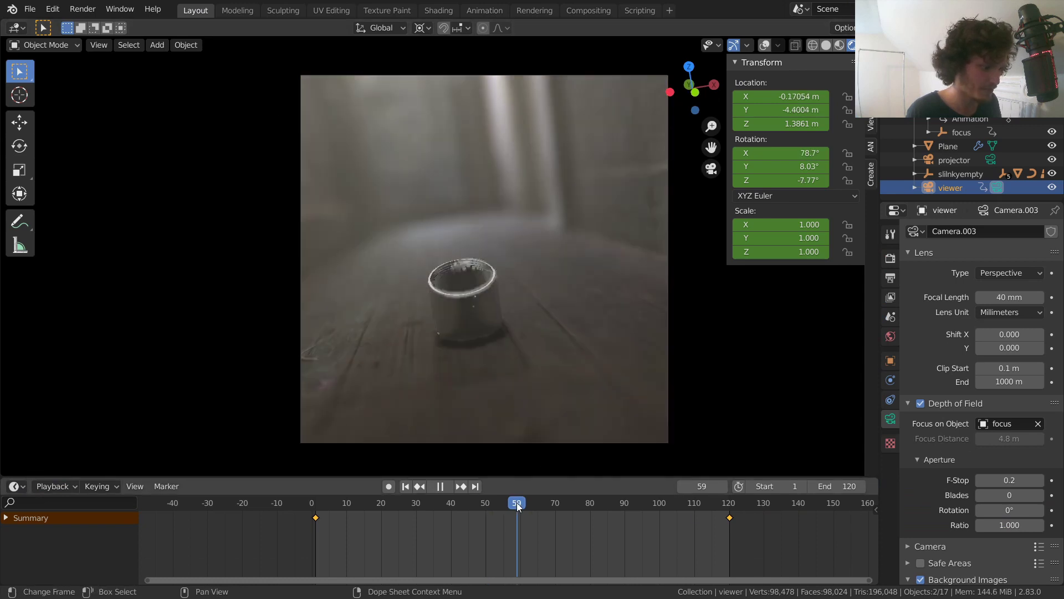
{"action": "left_click_drag", "start_coordinate": [653, 508], "coordinate": [374, 490]}
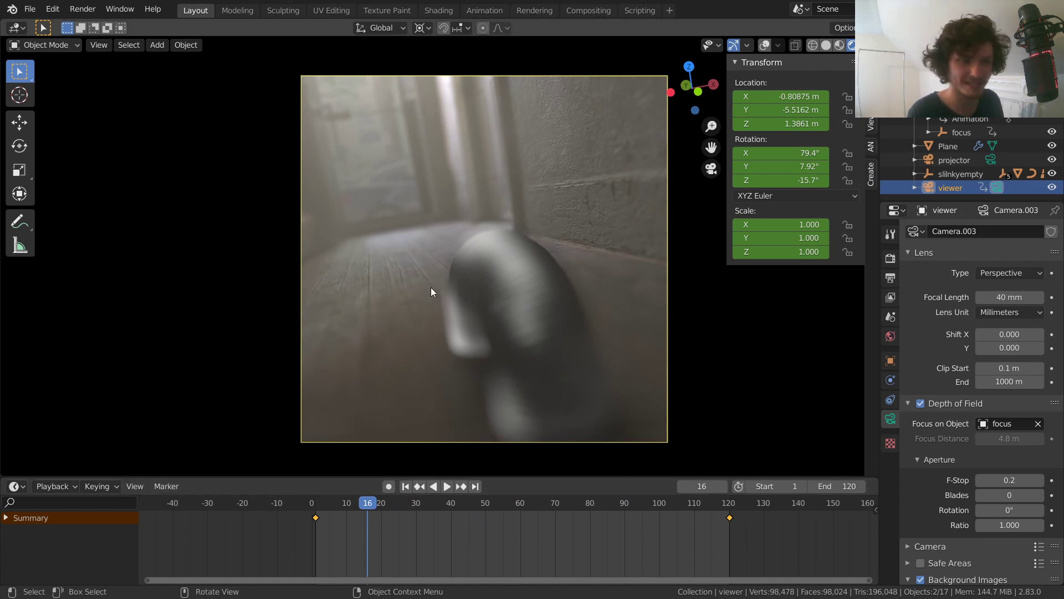
{"action": "key", "text": "ctrl+s"}
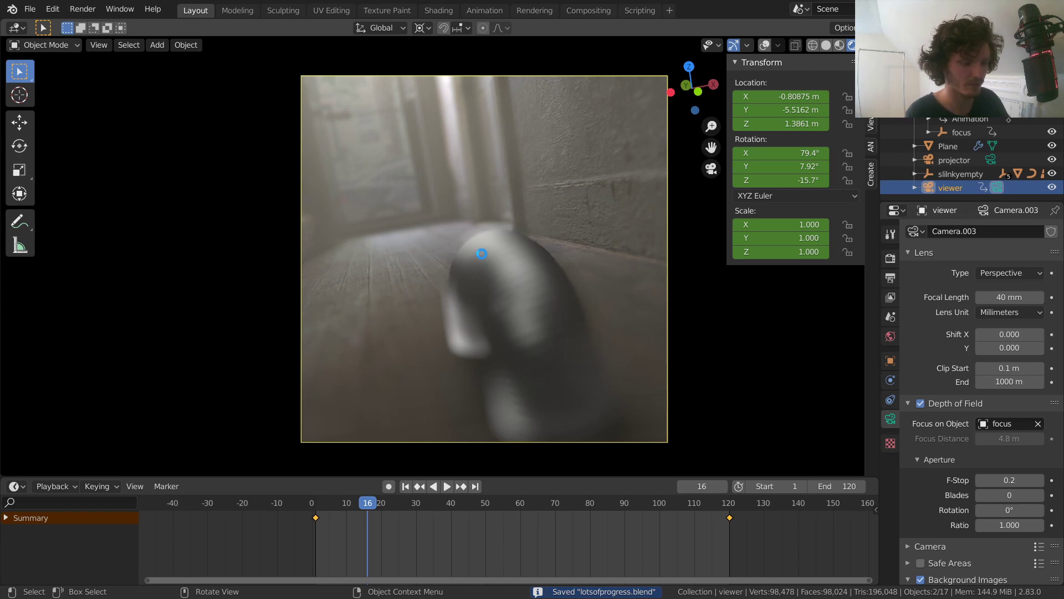
Render frame 16 to check the graded image, and close the render window
{"action": "key", "text": "F12"}
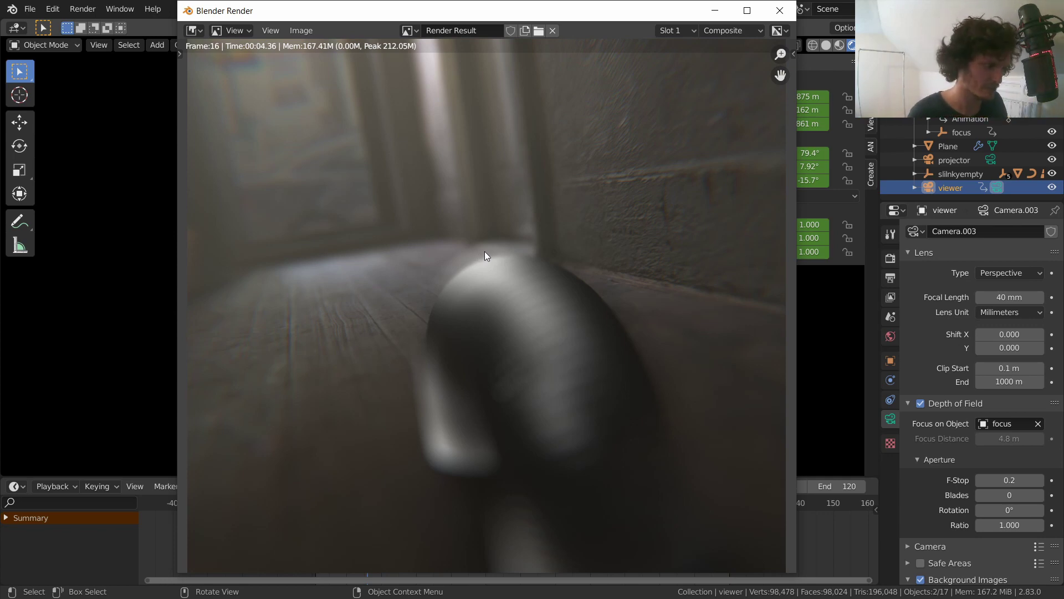
{"action": "scroll", "coordinate": [490, 251], "scroll_direction": "down", "scroll_amount": 2}
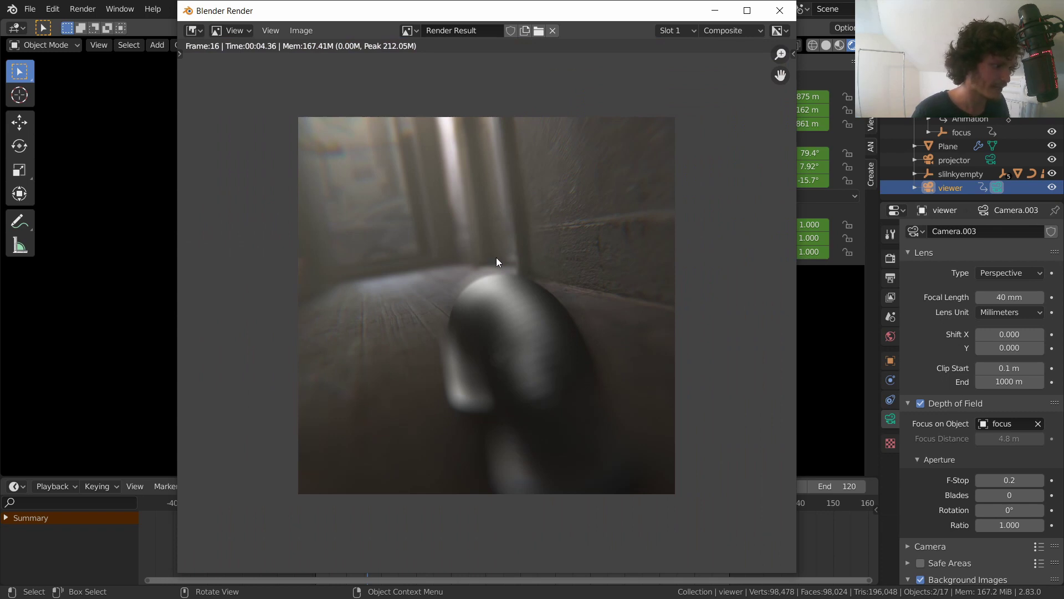
{"action": "left_click", "coordinate": [779, 11]}
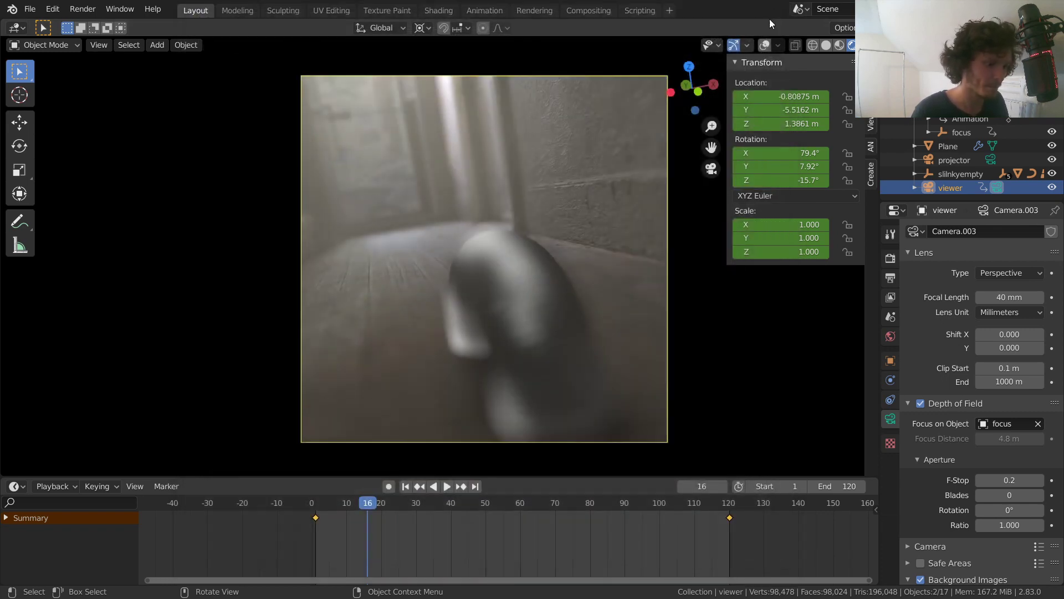
Enable Motion Blur in the Eevee render settings and expand its options
{"action": "left_click", "coordinate": [890, 262]}
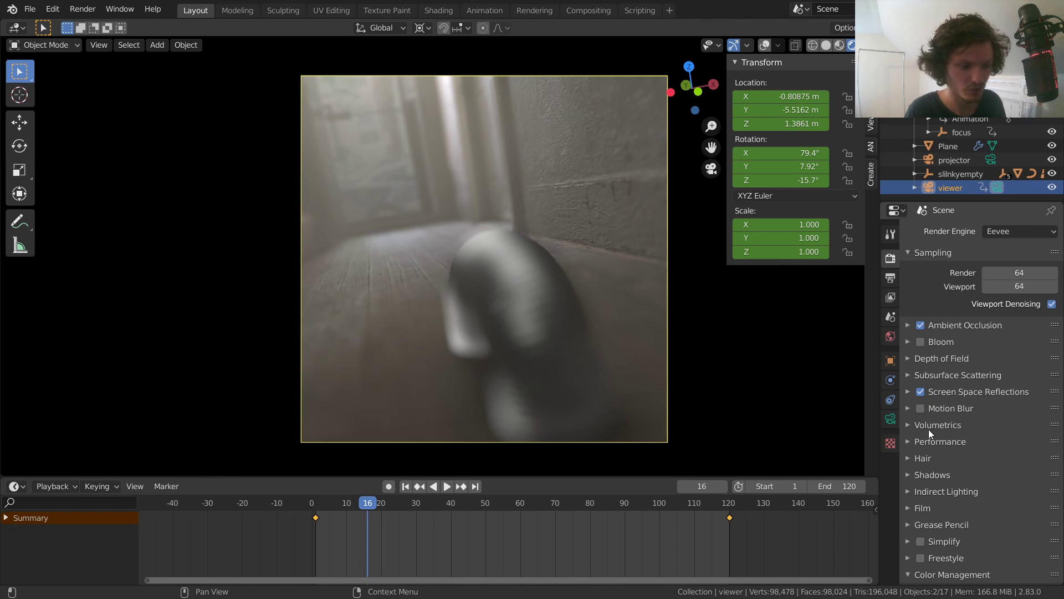
{"action": "left_click", "coordinate": [921, 410]}
{"action": "left_click", "coordinate": [936, 409]}
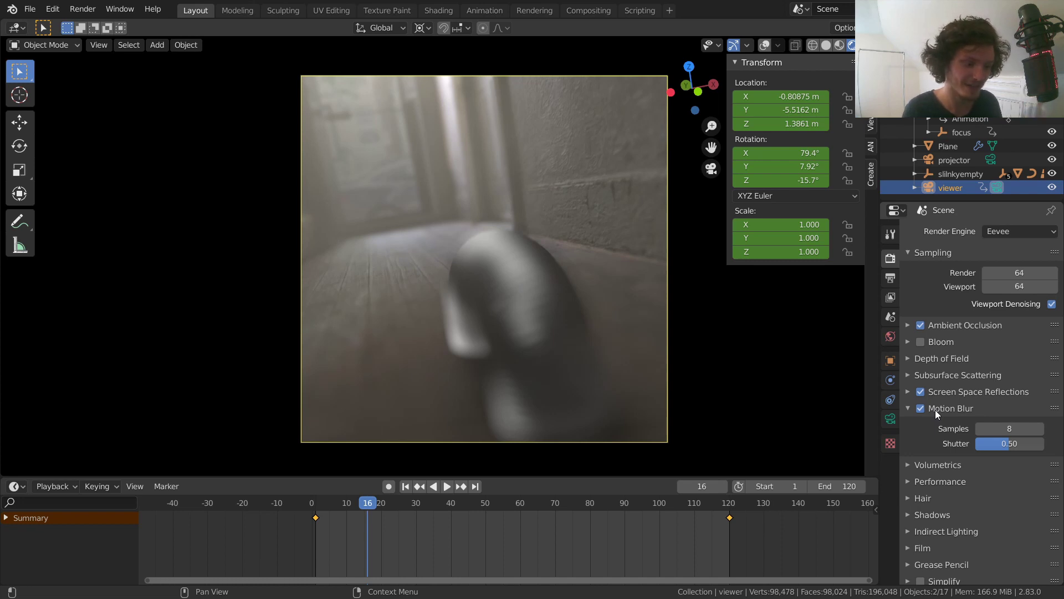
Go to frame 78, render it to check the motion blur, and close the render window
{"action": "left_click", "coordinate": [544, 495]}
{"action": "key", "text": "space"}
{"action": "key", "text": "space"}
{"action": "left_click", "coordinate": [582, 501]}
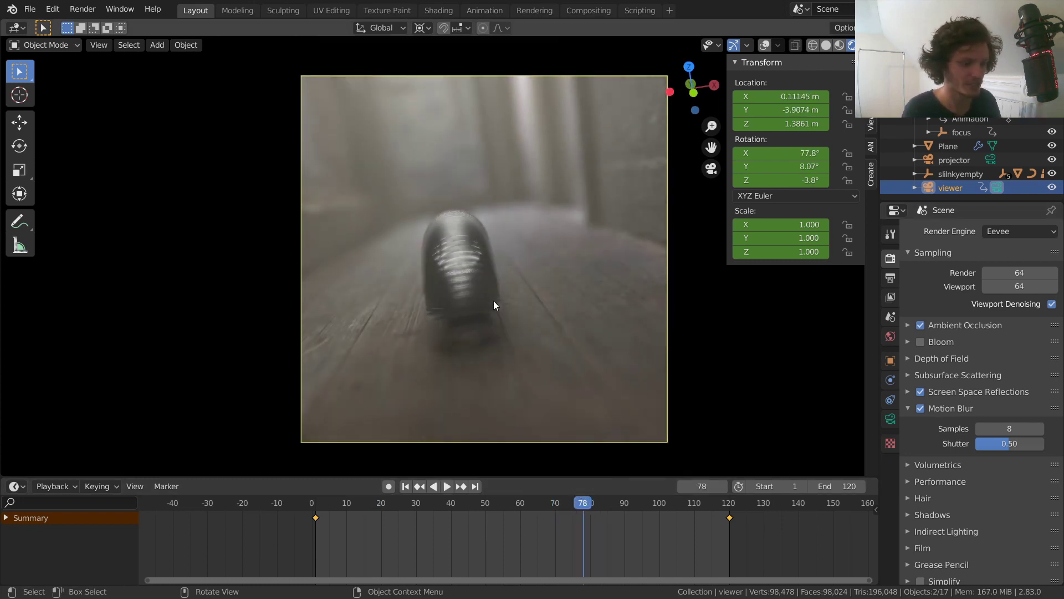
{"action": "key", "text": "F12"}
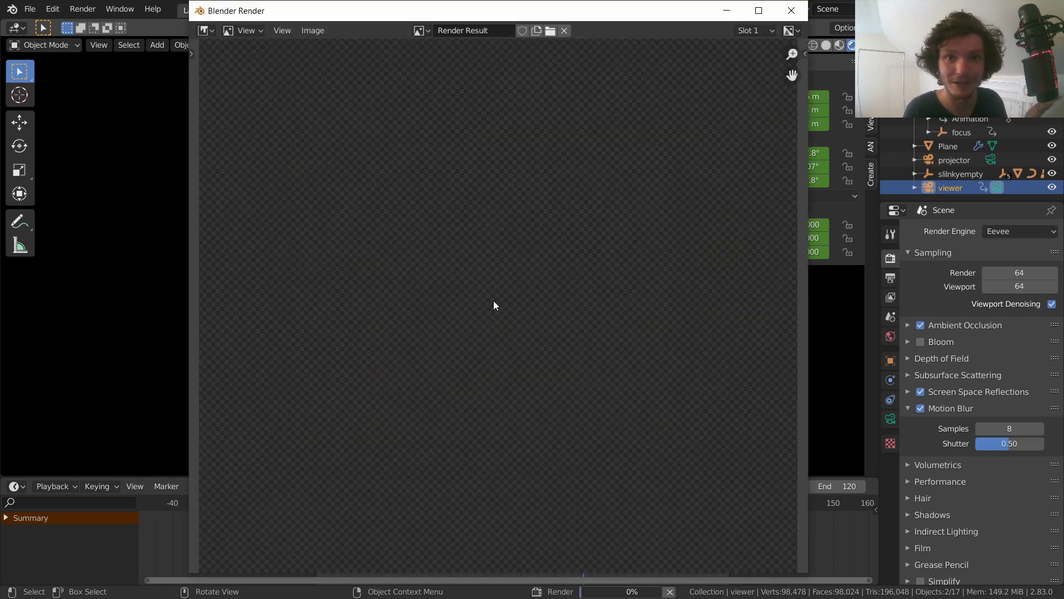
{"action": "scroll", "coordinate": [508, 297], "scroll_direction": "down", "scroll_amount": 1}
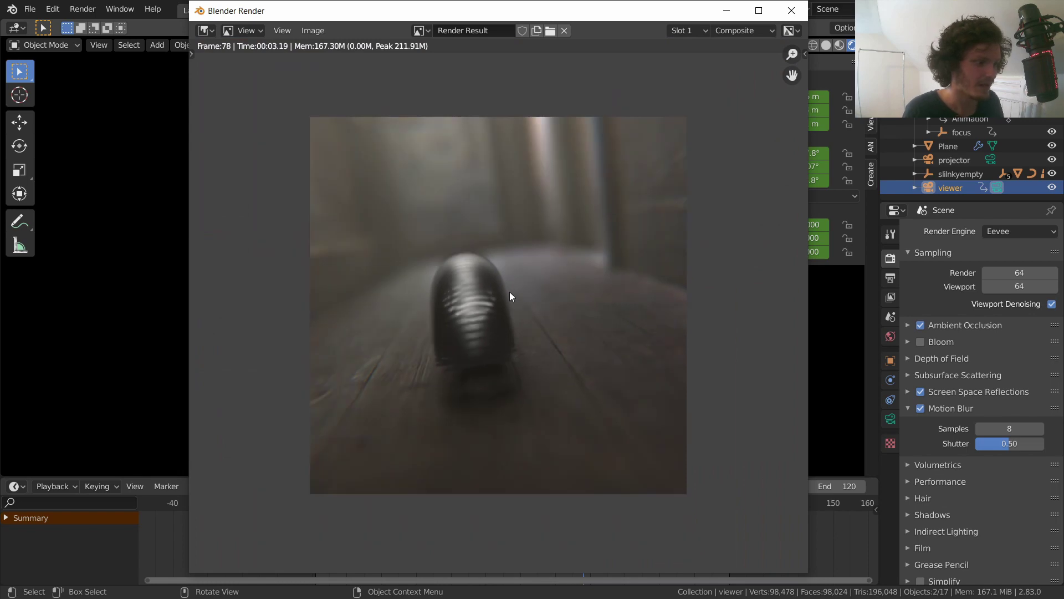
{"action": "left_click", "coordinate": [791, 10]}
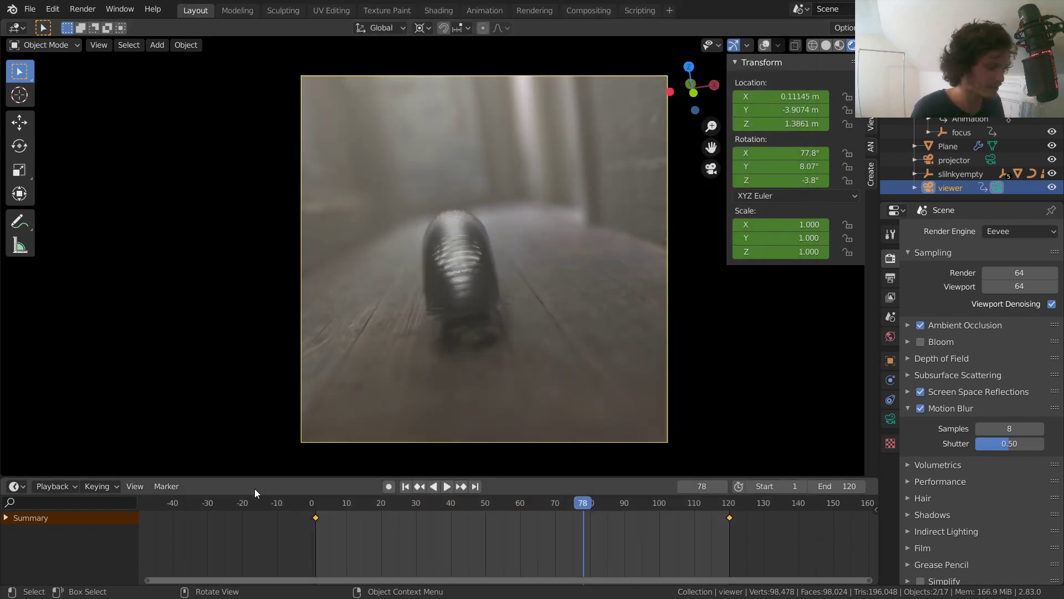
Select the slinky in the Shading workspace and slightly adjust the brightness of its Principled BSDF base color
{"action": "left_click", "coordinate": [432, 11]}
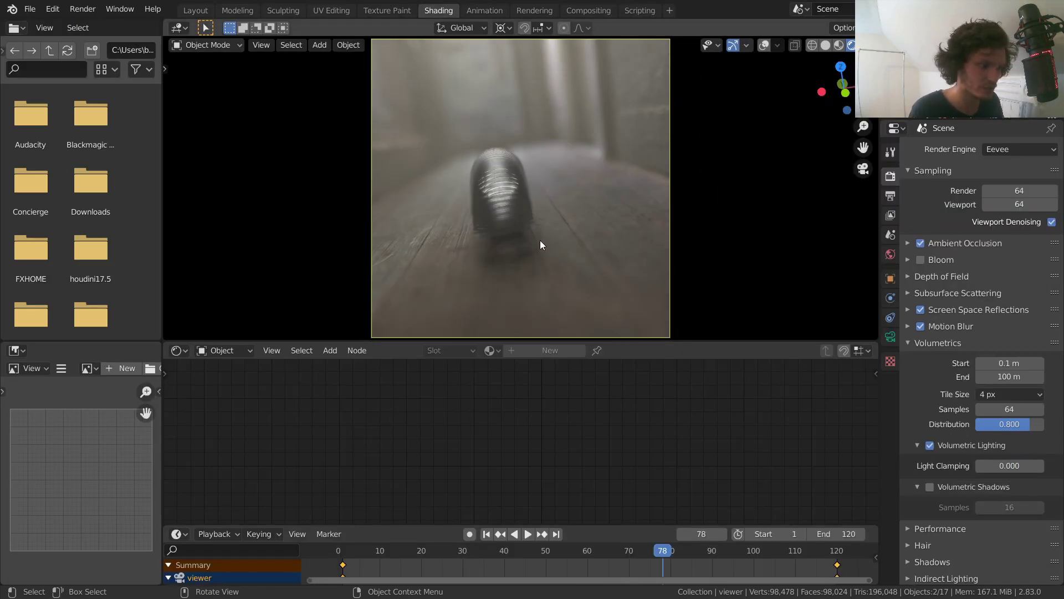
{"action": "left_click", "coordinate": [501, 187]}
{"action": "left_click", "coordinate": [536, 202]}
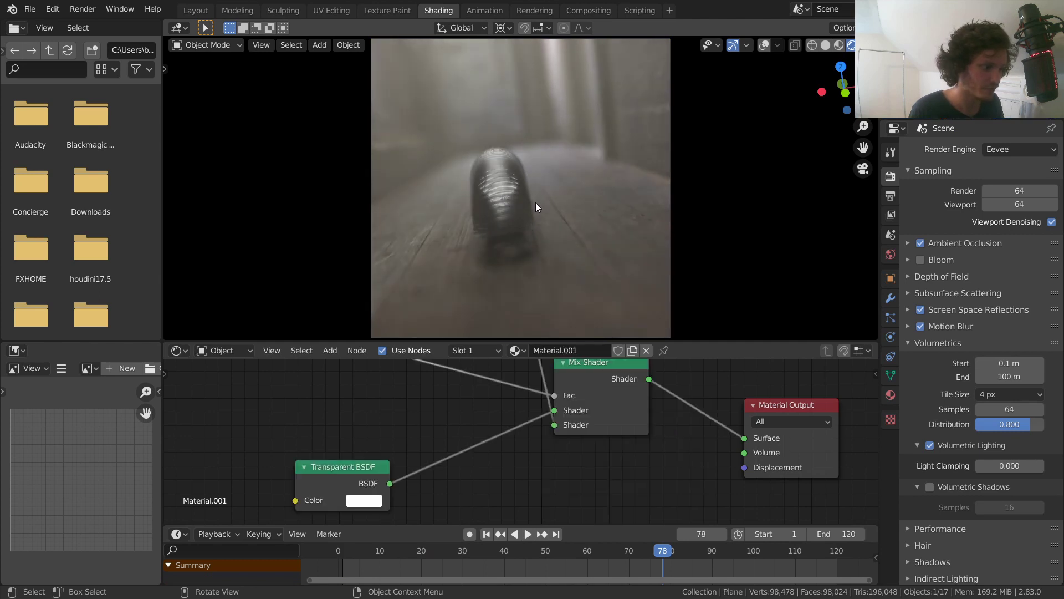
{"action": "left_click", "coordinate": [505, 193]}
{"action": "key", "text": "shift+alt+z"}
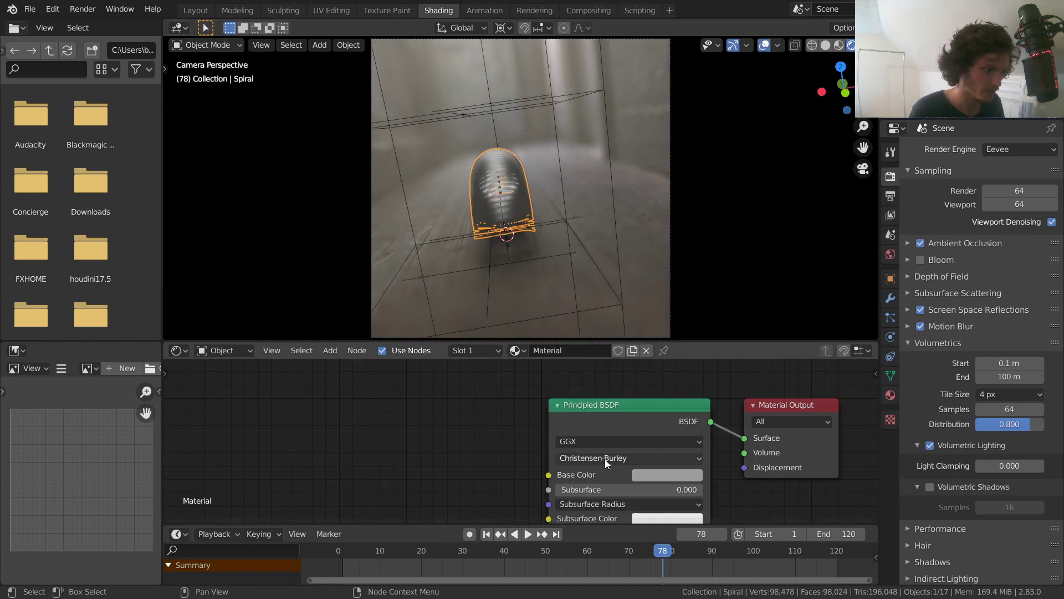
{"action": "left_click", "coordinate": [667, 472]}
{"action": "mouse_move", "coordinate": [749, 317]}
{"action": "left_mouse_down"}
{"action": "mouse_move", "coordinate": [749, 296]}
{"action": "mouse_move", "coordinate": [749, 318]}
{"action": "left_mouse_up"}
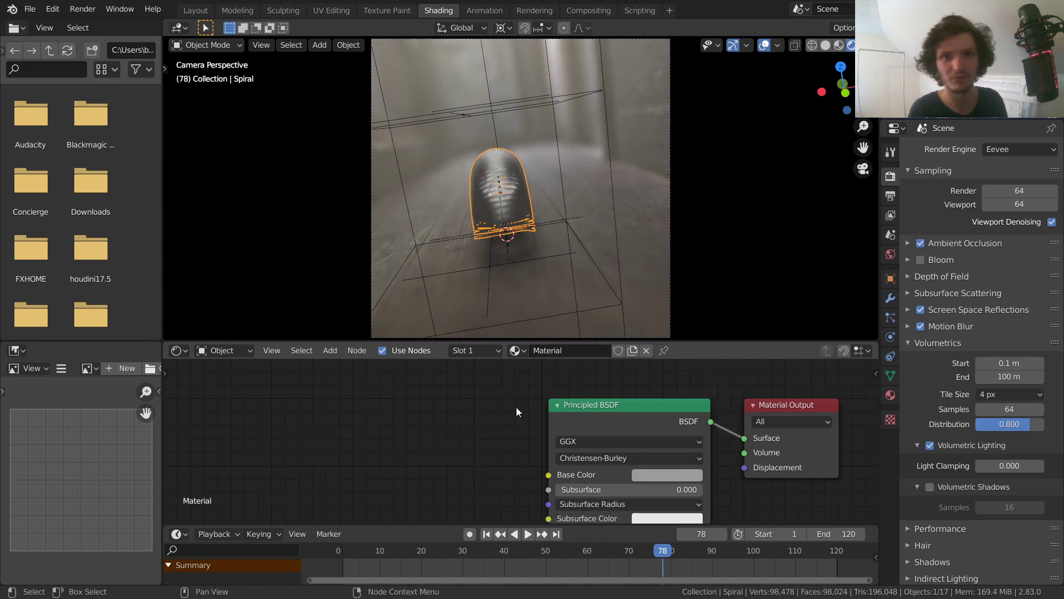
Examine the output settings and file format in the Compositing workspace, and return to the Layout workspace
{"action": "left_click", "coordinate": [195, 10]}
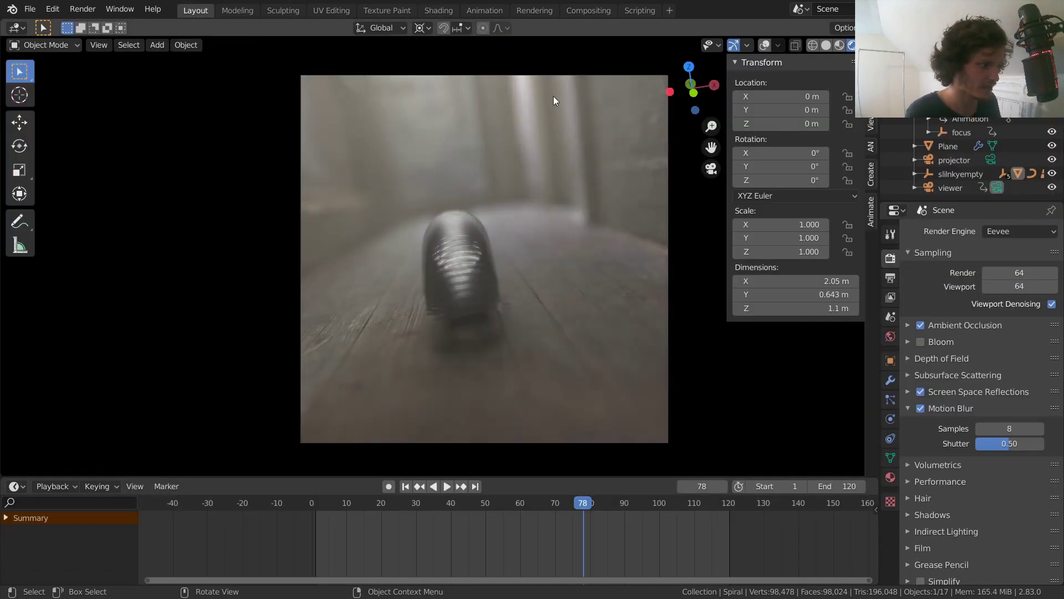
{"action": "left_click", "coordinate": [579, 11]}
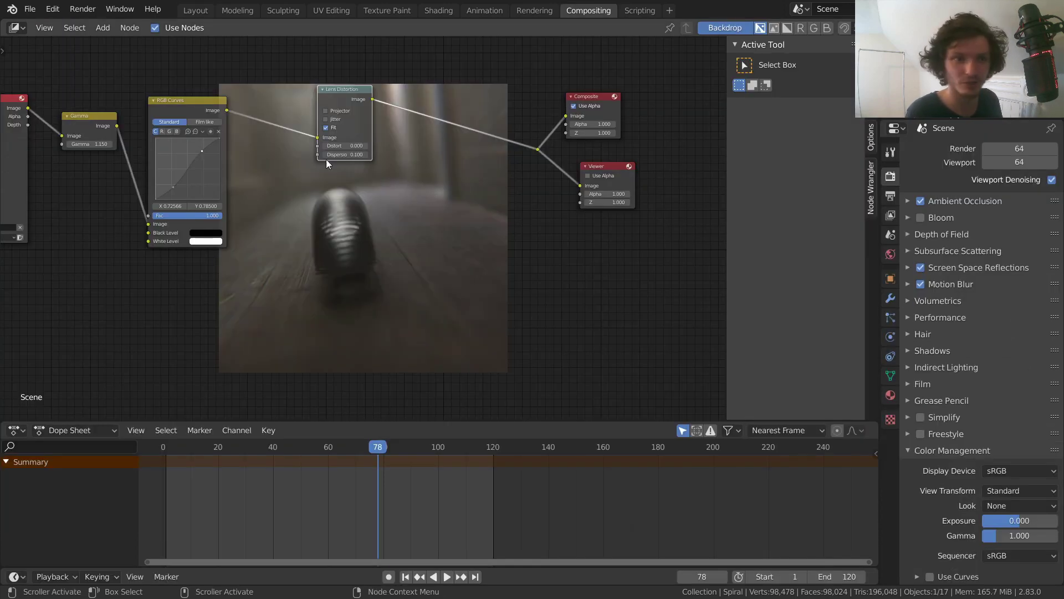
{"action": "left_click", "coordinate": [83, 10]}
{"action": "left_click", "coordinate": [87, 10]}
{"action": "left_click", "coordinate": [87, 10]}
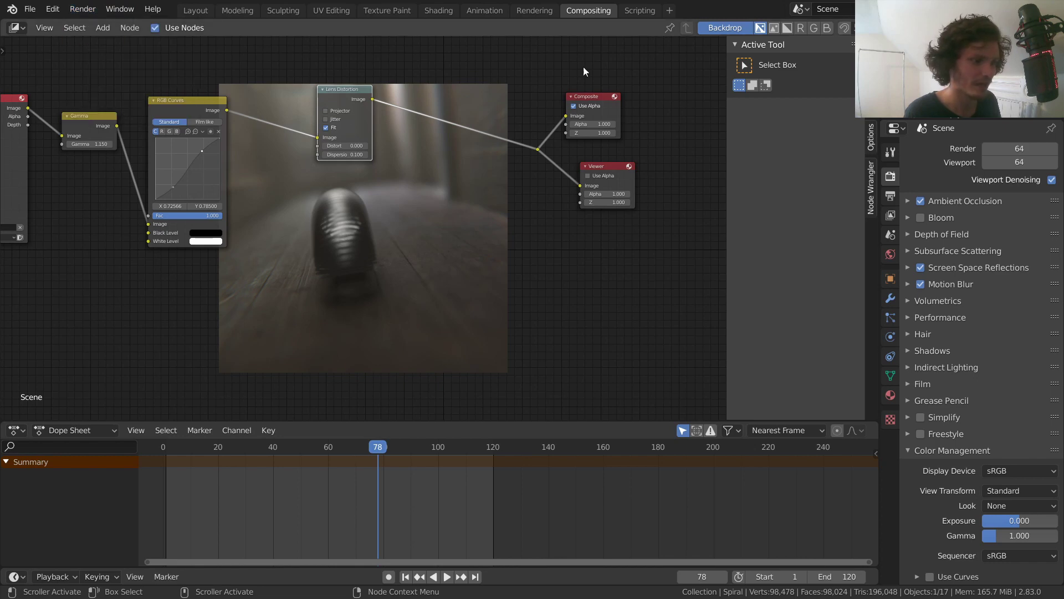
{"action": "left_click", "coordinate": [891, 195]}
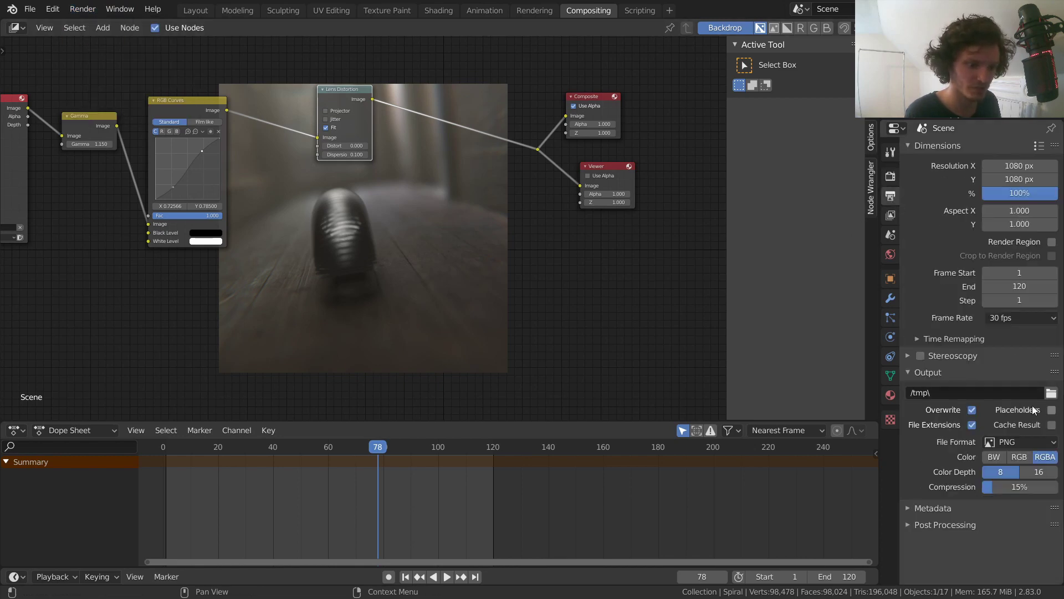
{"action": "left_click", "coordinate": [1020, 442]}
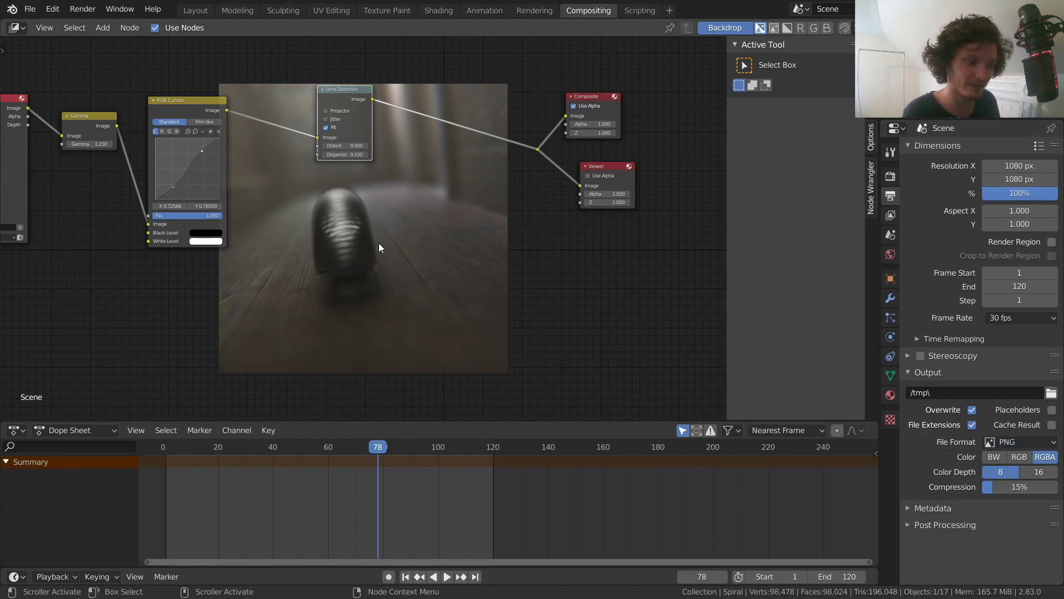
{"action": "left_click", "coordinate": [193, 10]}
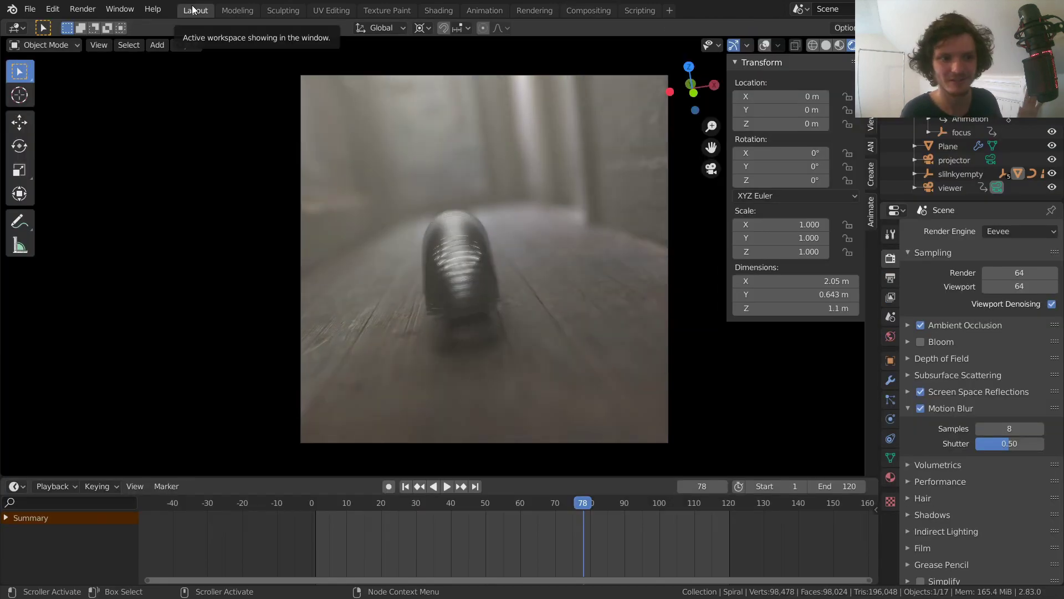